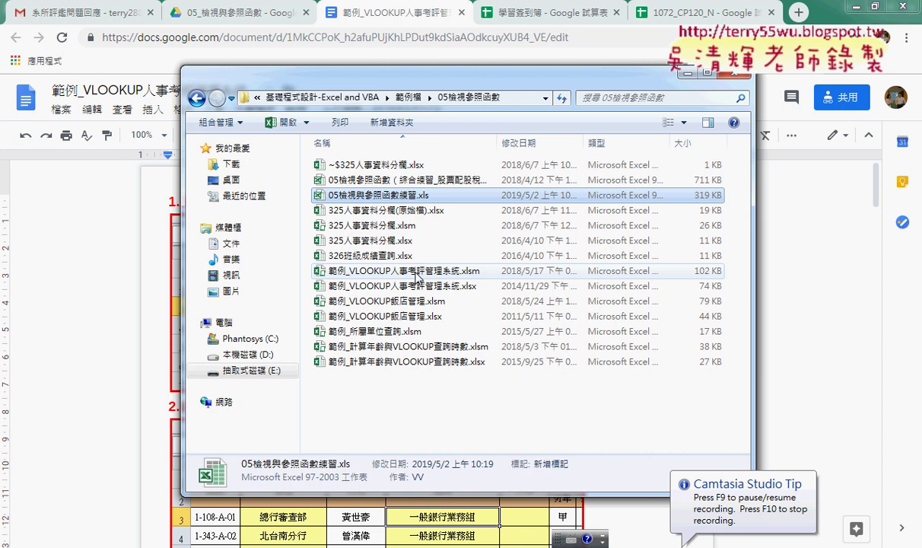
# Step: Open 範例_VLOOKUP人事考評管理系統.xlsx from Windows Explorer
pyautogui.doubleClick(411, 286)
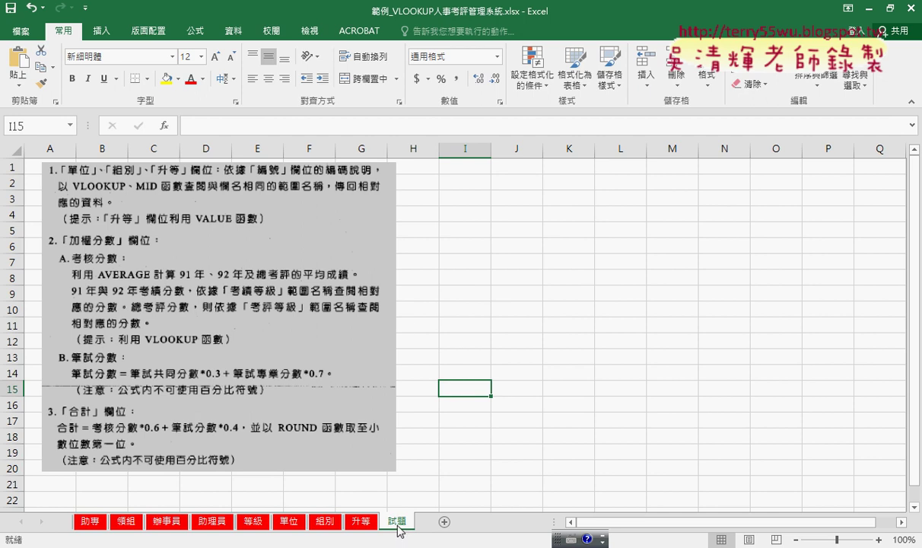
# Step: Browse the staff sheets, the 試題 instructions and the 等級 lookup tables
pyautogui.click(88, 522)
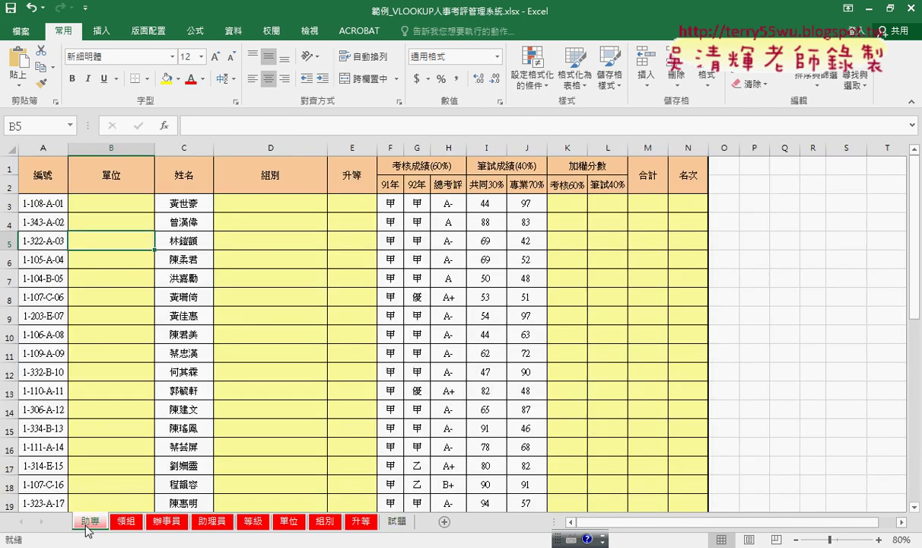
pyautogui.click(398, 522)
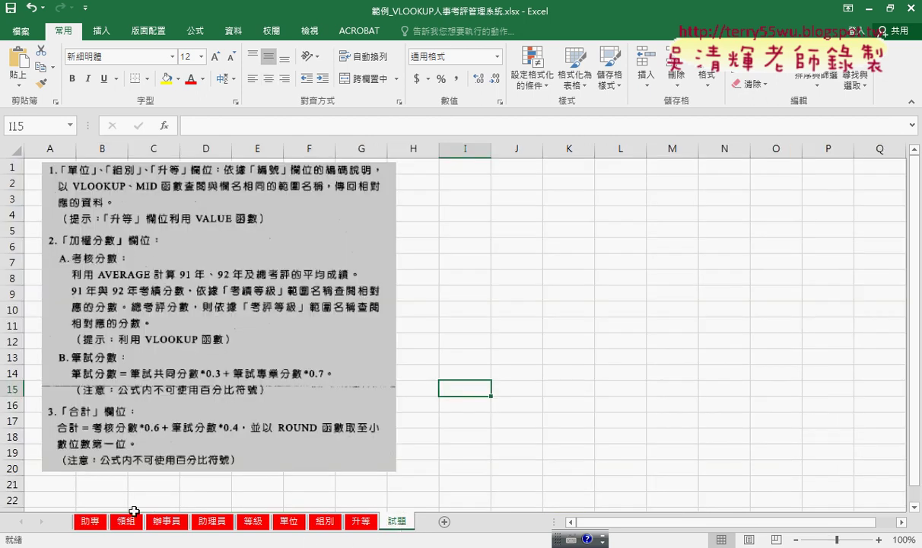
pyautogui.click(88, 524)
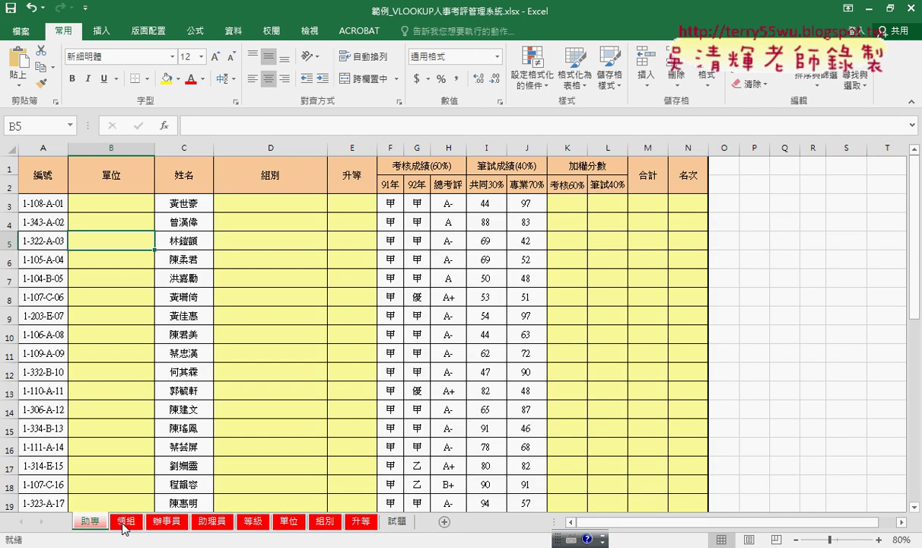
pyautogui.click(124, 524)
pyautogui.click(151, 523)
pyautogui.click(219, 524)
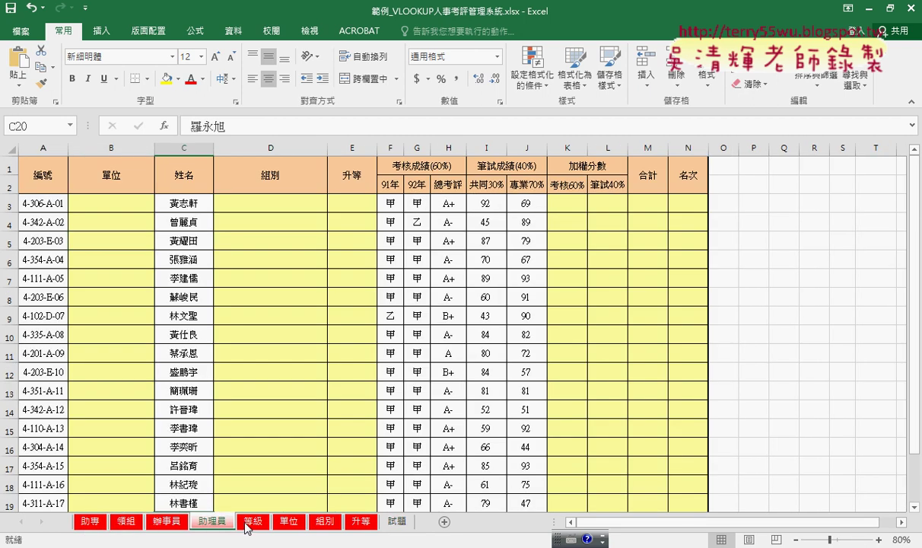
pyautogui.click(253, 522)
pyautogui.click(225, 525)
pyautogui.click(166, 522)
pyautogui.click(125, 522)
pyautogui.click(90, 524)
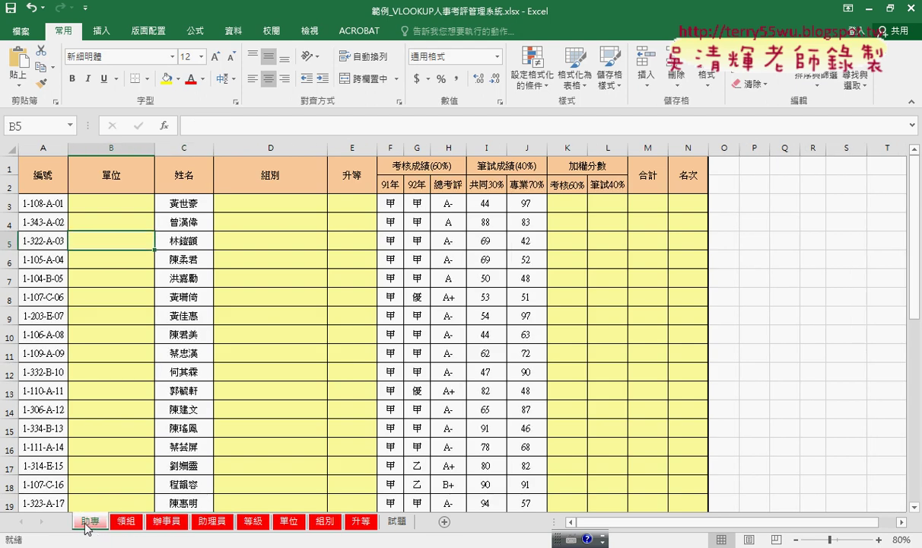
pyautogui.click(135, 525)
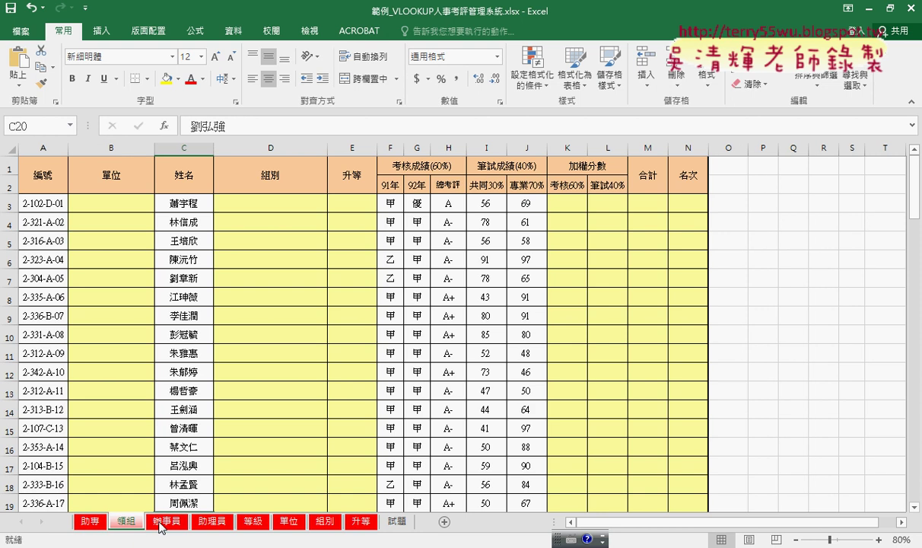
pyautogui.click(91, 523)
pyautogui.click(127, 524)
pyautogui.click(92, 524)
pyautogui.click(168, 523)
pyautogui.click(212, 522)
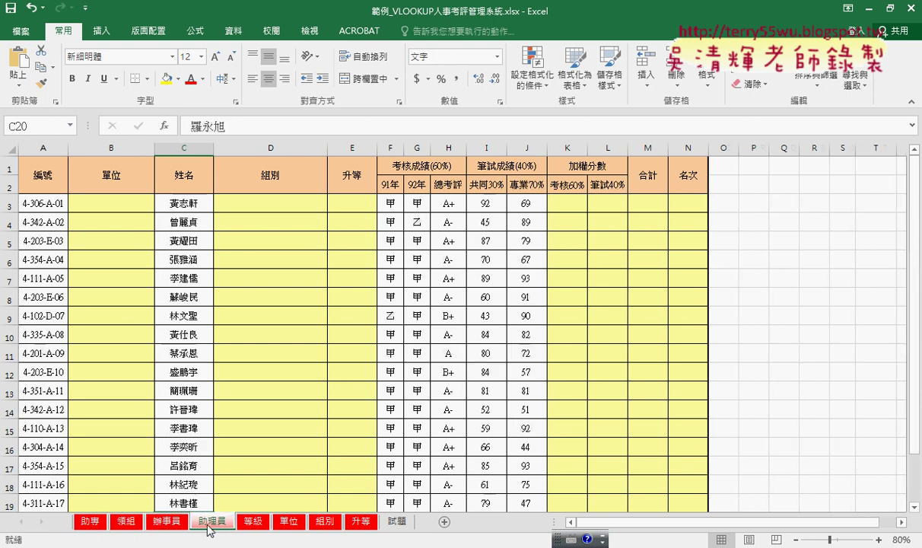
# Step: Check the empty 單位, 組別, 升等, score and 名次 cells, then group 助專 through 助理員
pyautogui.click(115, 206)
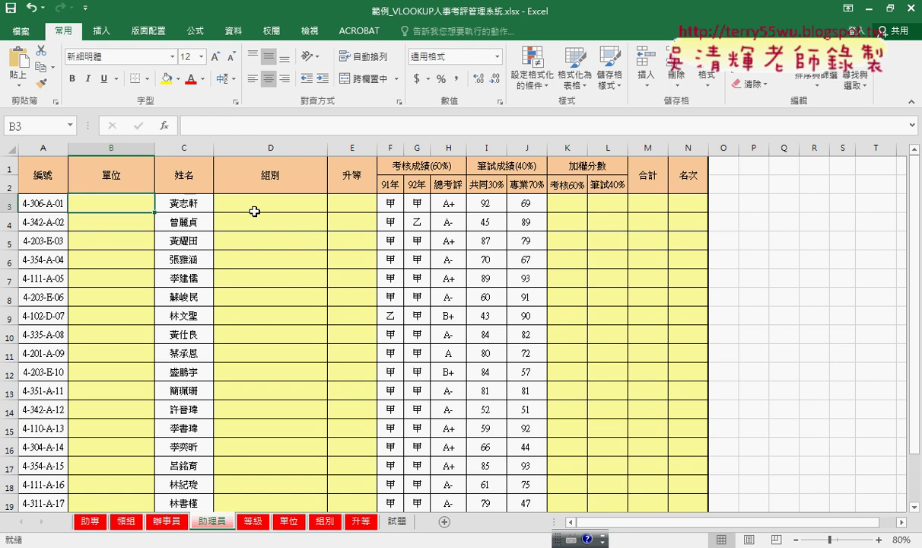
pyautogui.click(255, 200)
pyautogui.click(337, 200)
pyautogui.click(567, 207)
pyautogui.press('Right')
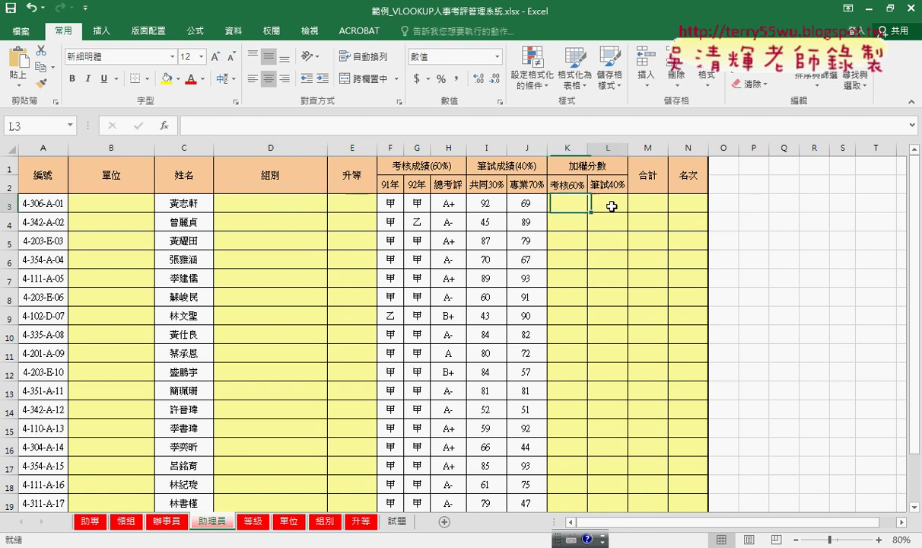
pyautogui.press('Right')
pyautogui.press('Right')
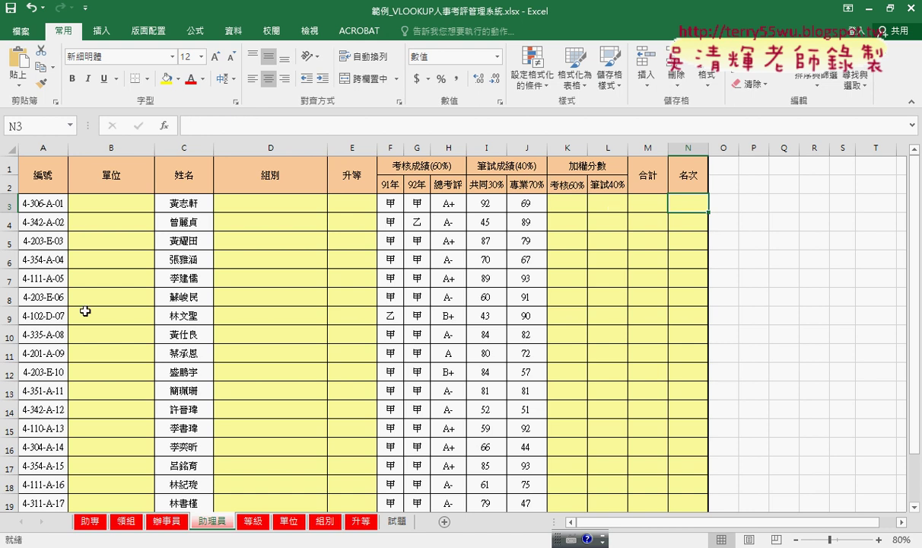
pyautogui.click(90, 524)
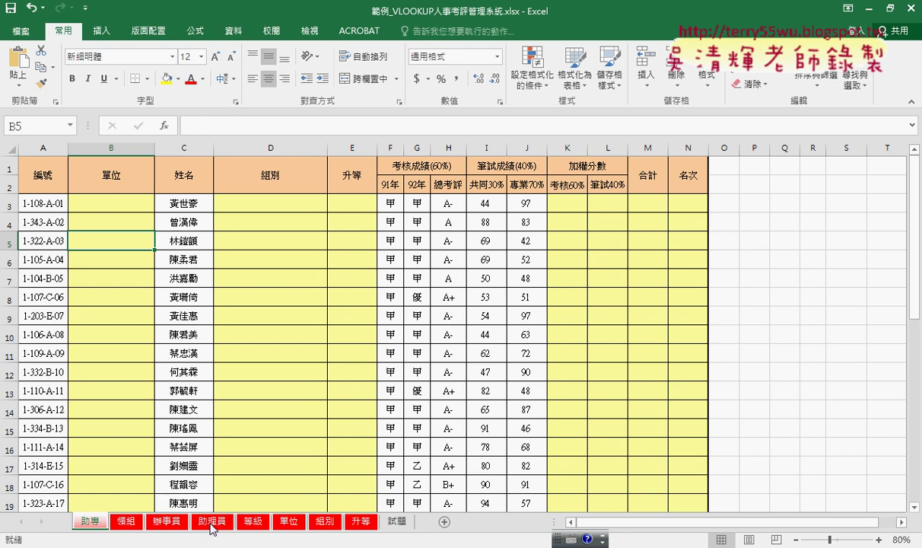
pyautogui.keyDown('shift'); pyautogui.click(211, 524); pyautogui.keyUp('shift')
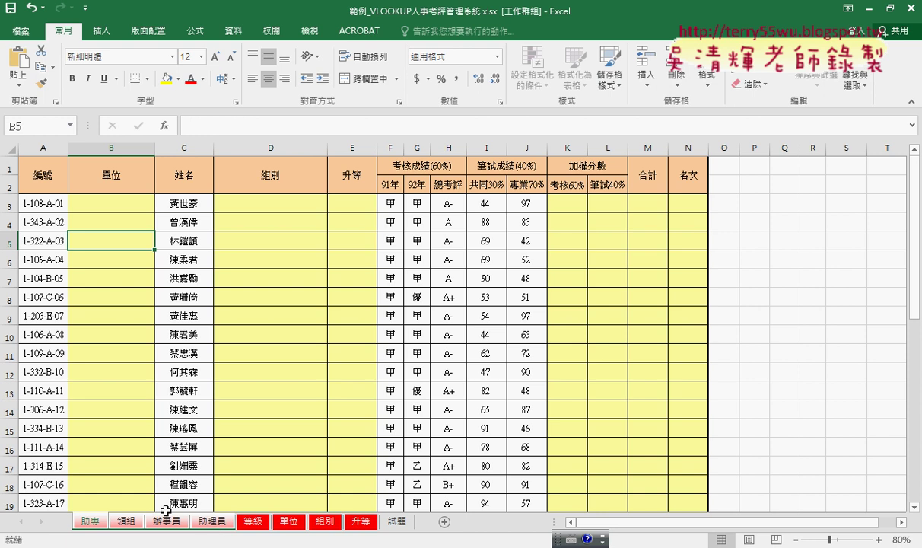
# Step: Ungroup the sheets via the 等級 tab and select B3 on 助專
pyautogui.click(253, 524)
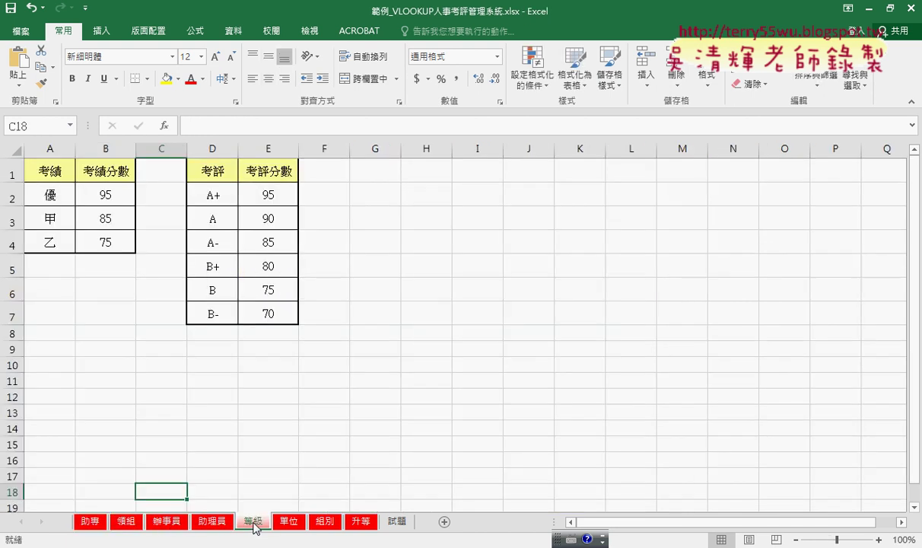
pyautogui.click(91, 522)
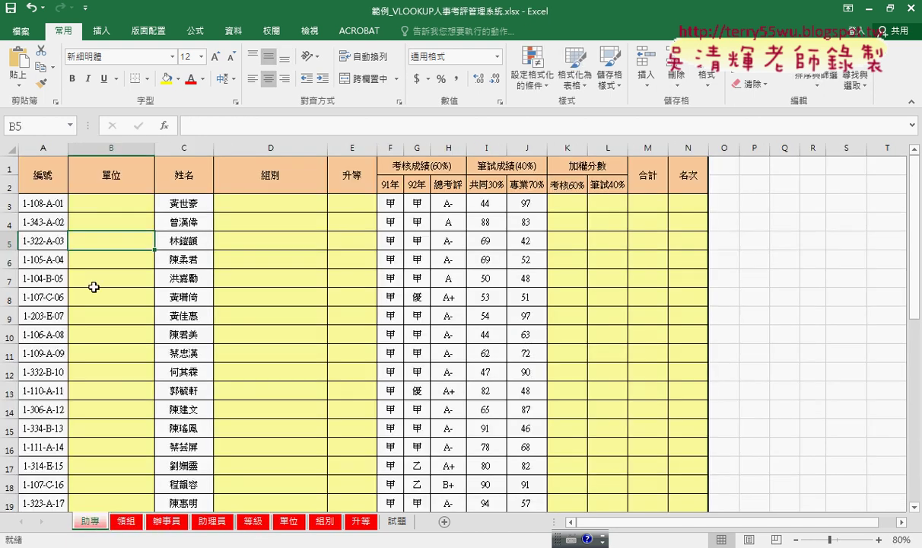
pyautogui.click(108, 202)
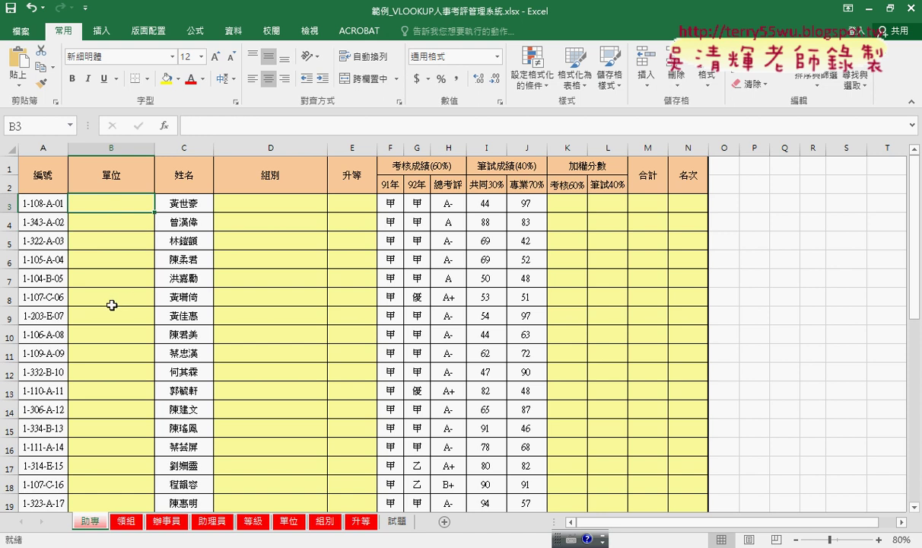
# Step: Review the 試題 instructions and the 單位 code table (101–361), then return to 助專
pyautogui.click(396, 520)
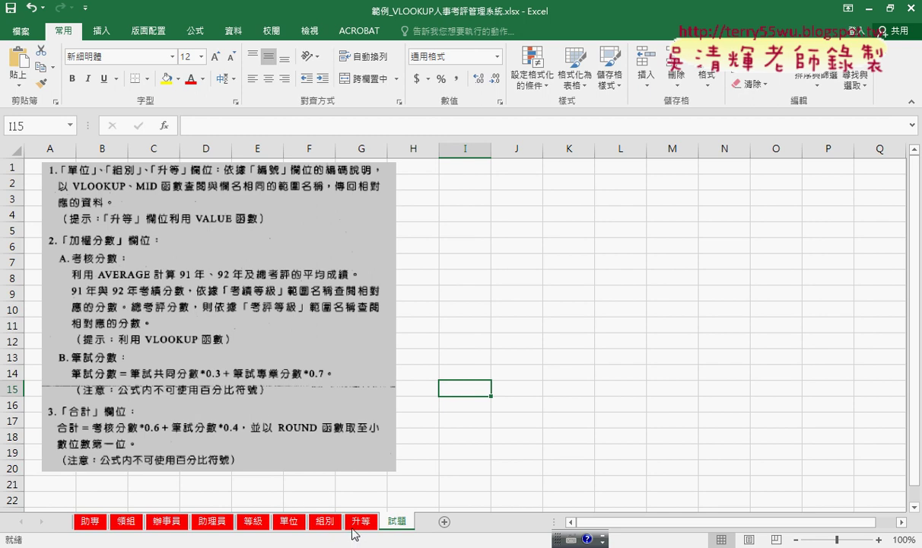
pyautogui.click(290, 522)
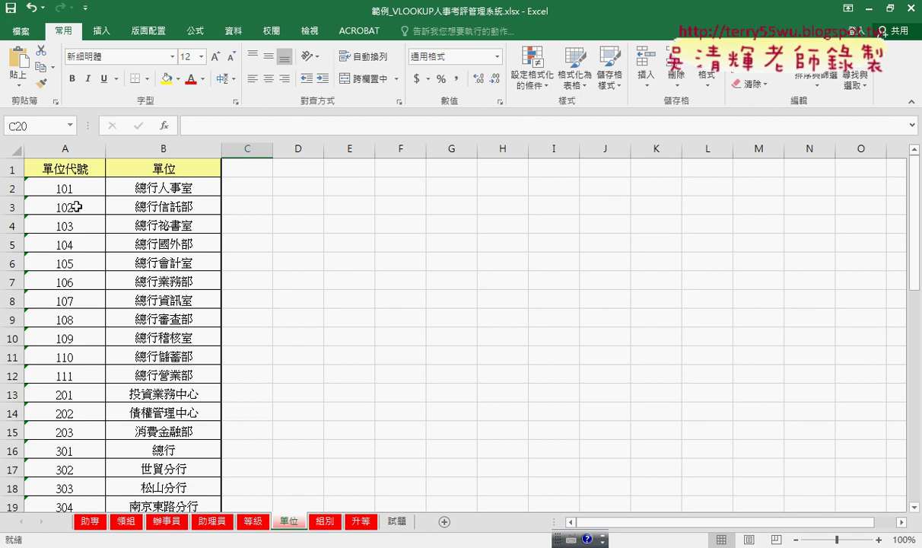
pyautogui.scroll(-3, 84, 335)
pyautogui.scroll(-7, 84, 333)
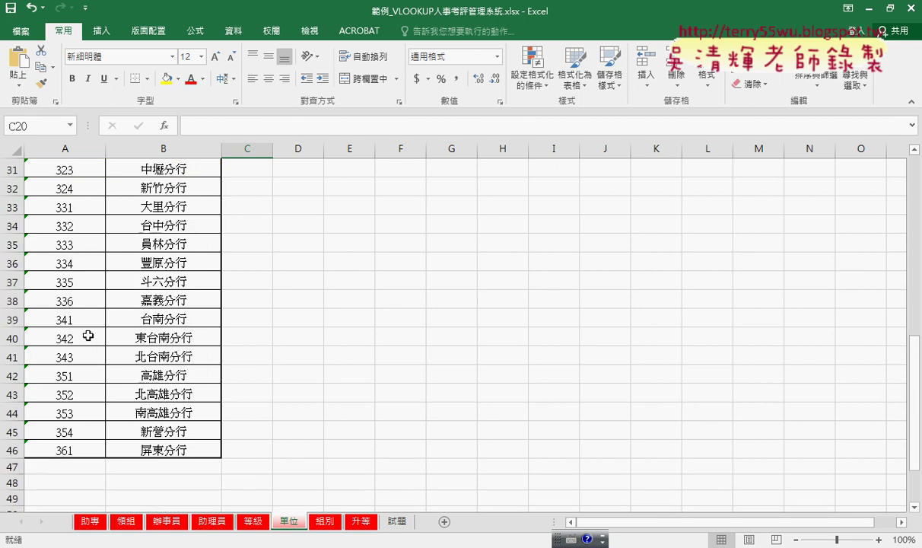
pyautogui.scroll(-2, 87, 333)
pyautogui.scroll(9, 87, 331)
pyautogui.scroll(3, 88, 340)
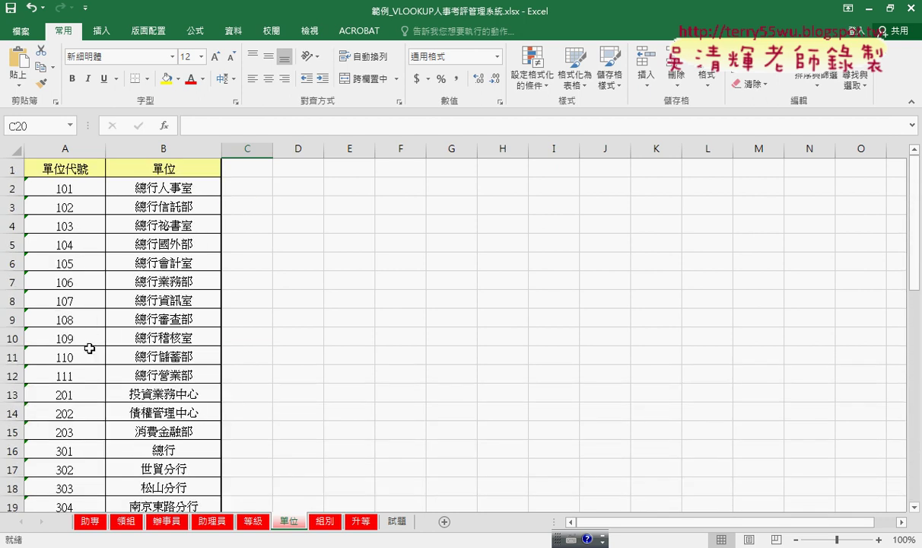
pyautogui.click(99, 523)
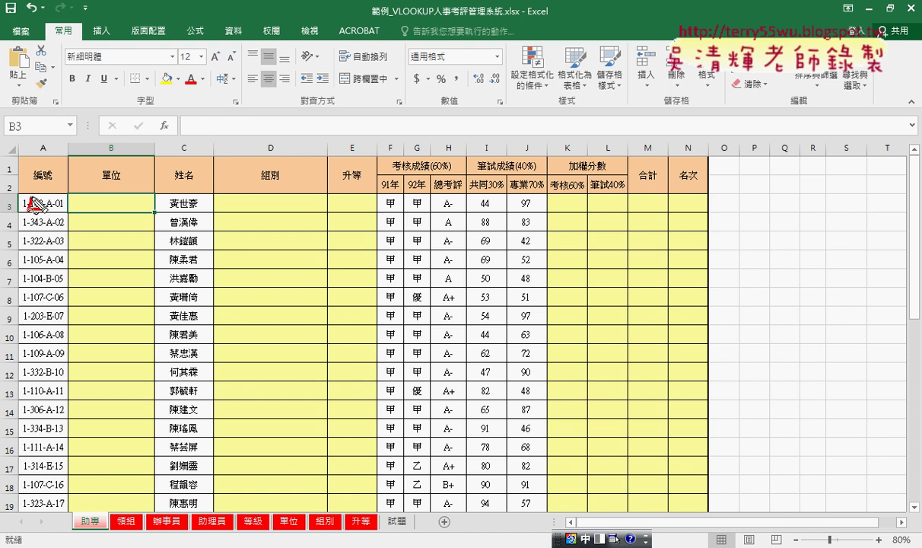
pyautogui.moveTo(30, 195); pyautogui.dragTo(45, 210)
pyautogui.moveTo(45, 180); pyautogui.dragTo(268, 223)
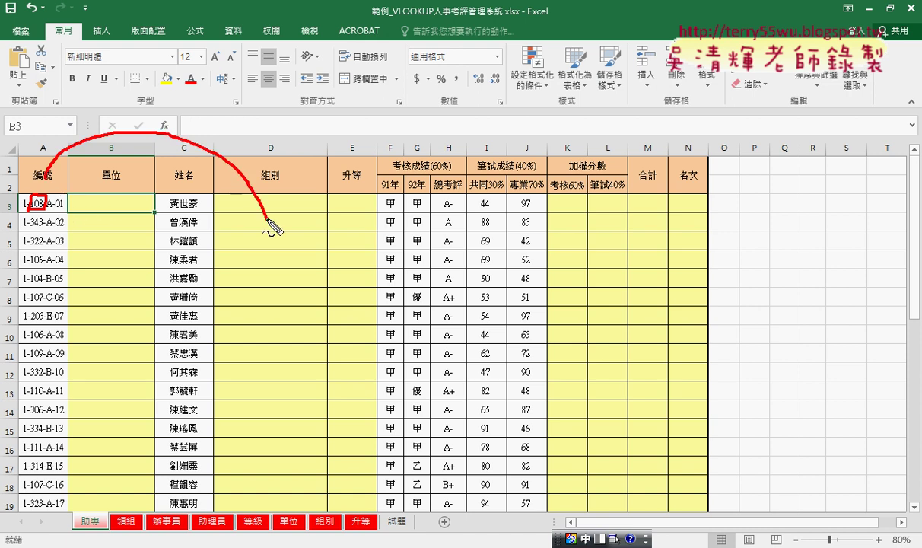
pyautogui.moveTo(267, 223)
pyautogui.mouseDown()
pyautogui.moveTo(289, 507)
pyautogui.moveTo(306, 496)
pyautogui.mouseUp()
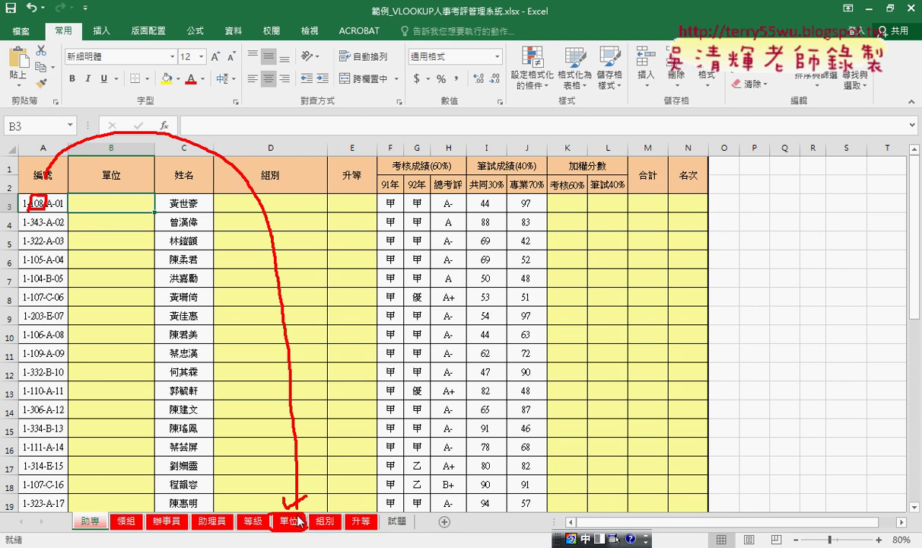
pyautogui.press('Escape')
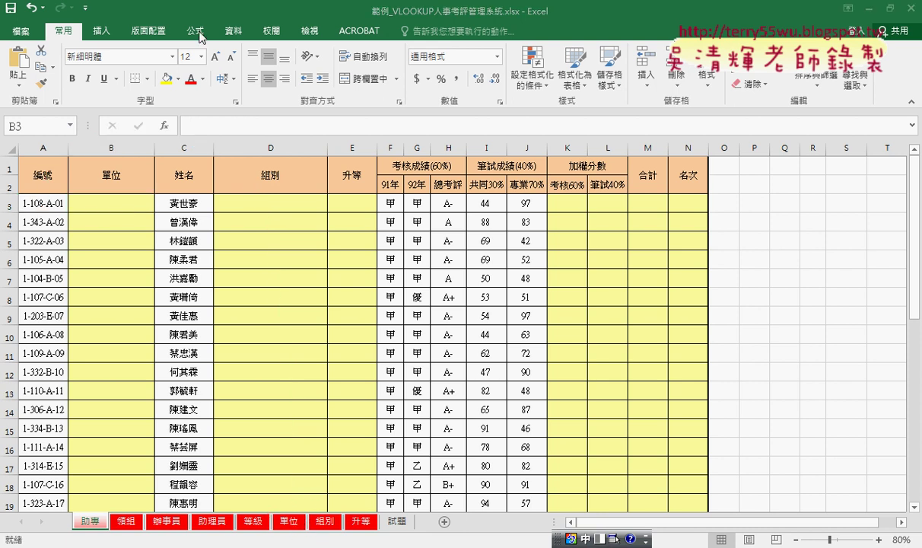
pyautogui.click(207, 32)
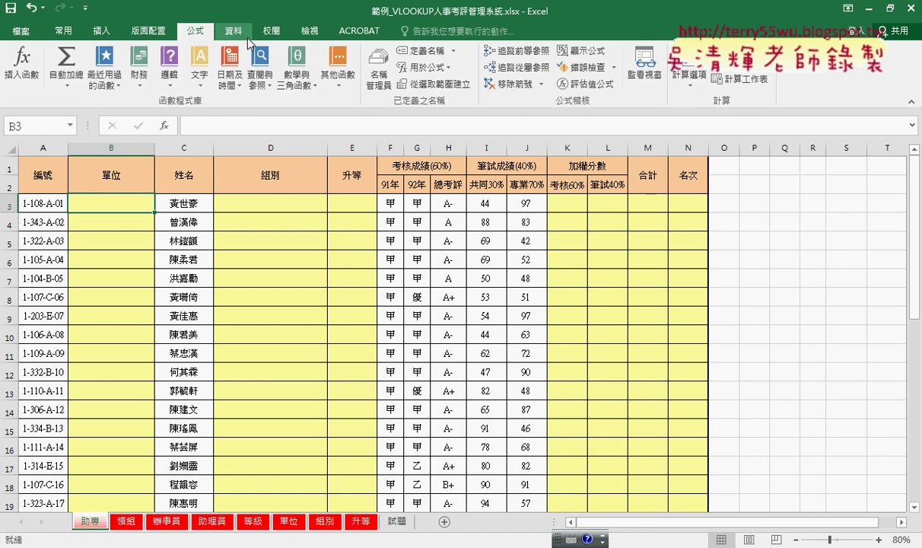
pyautogui.click(384, 71)
pyautogui.click(506, 224)
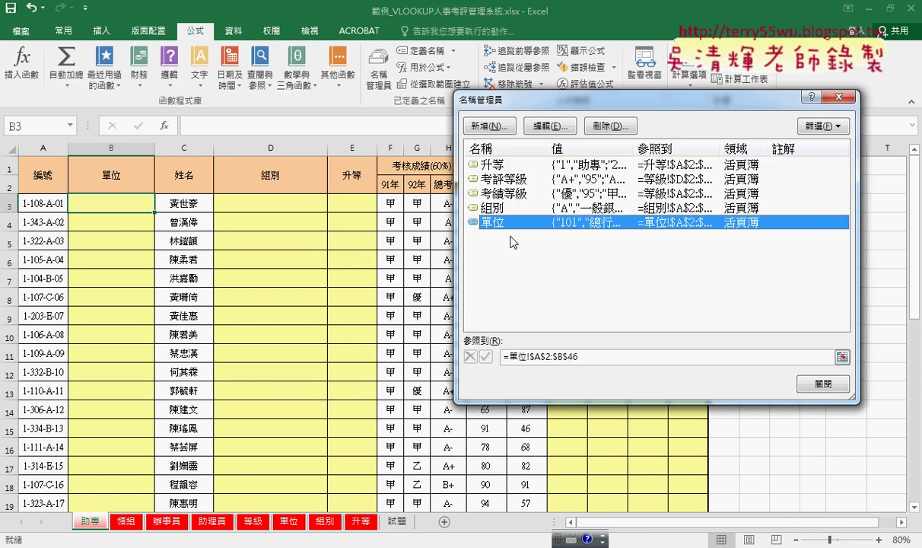
pyautogui.click(588, 356)
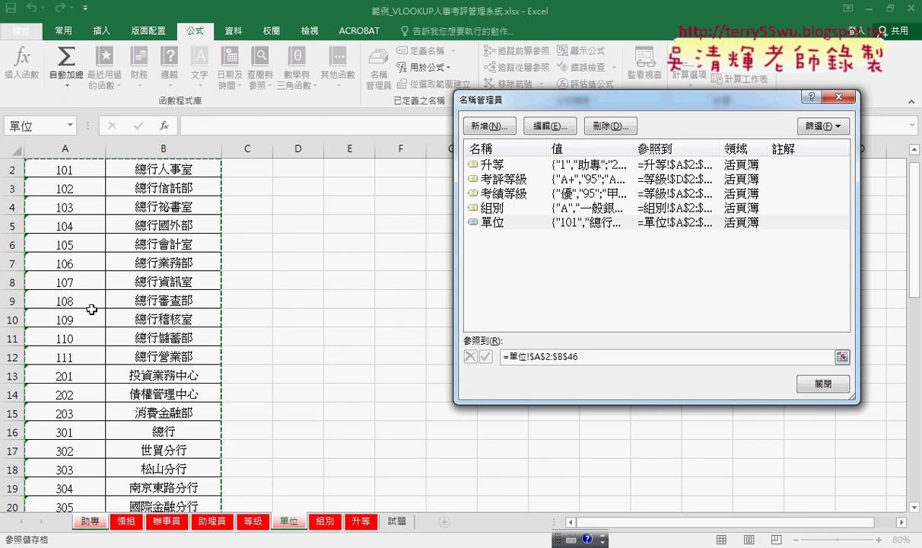
pyautogui.click(823, 384)
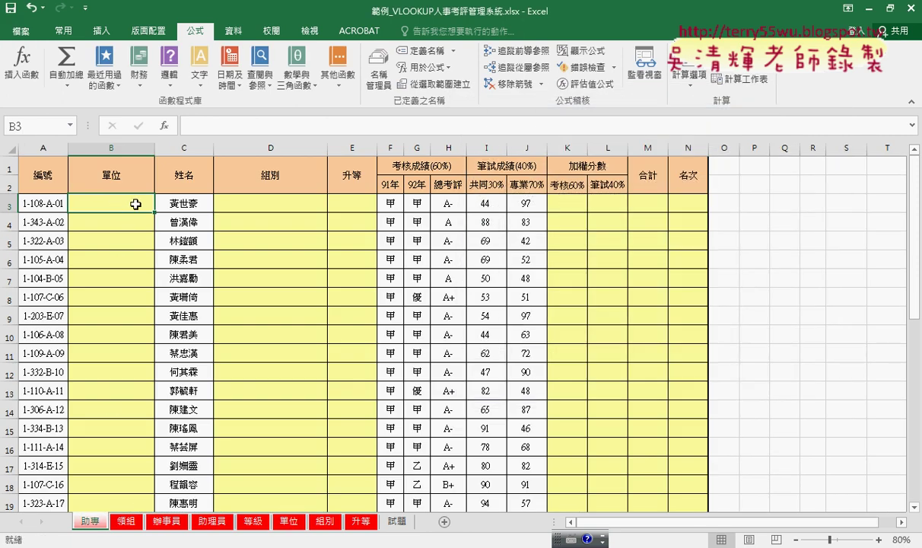
pyautogui.click(282, 204)
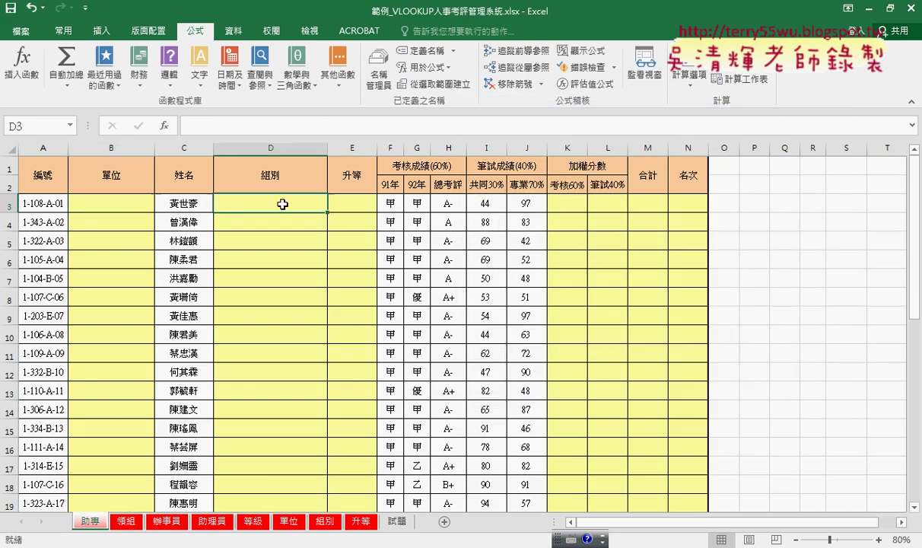
pyautogui.click(325, 522)
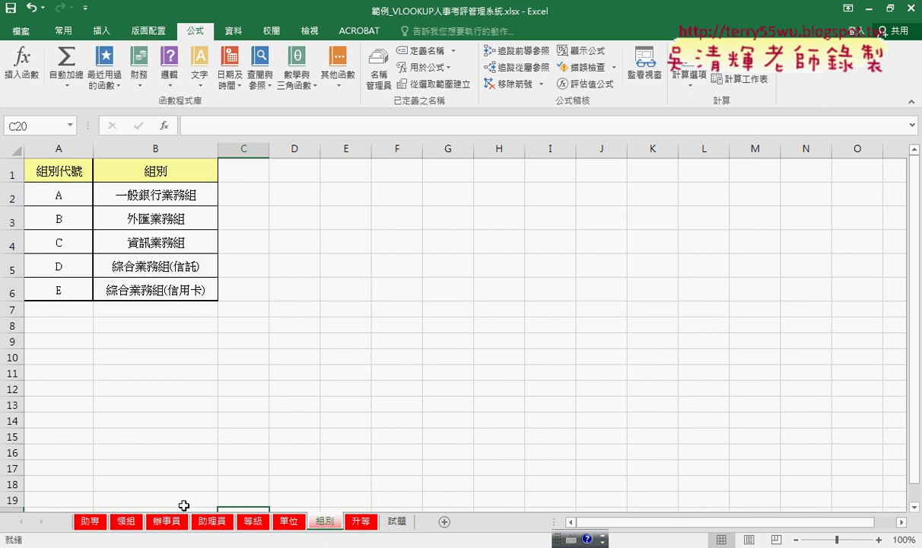
pyautogui.click(90, 522)
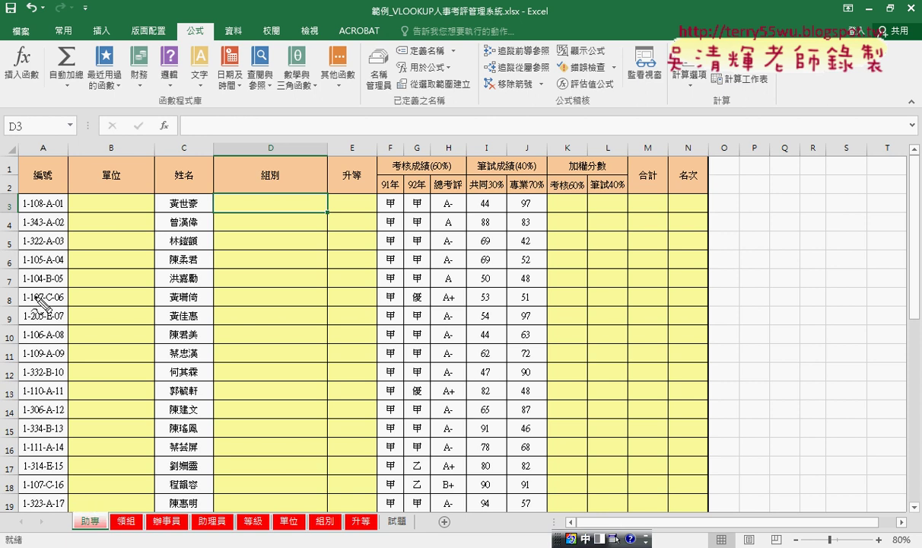
pyautogui.click(33, 203)
pyautogui.moveTo(35, 204); pyautogui.dragTo(95, 188)
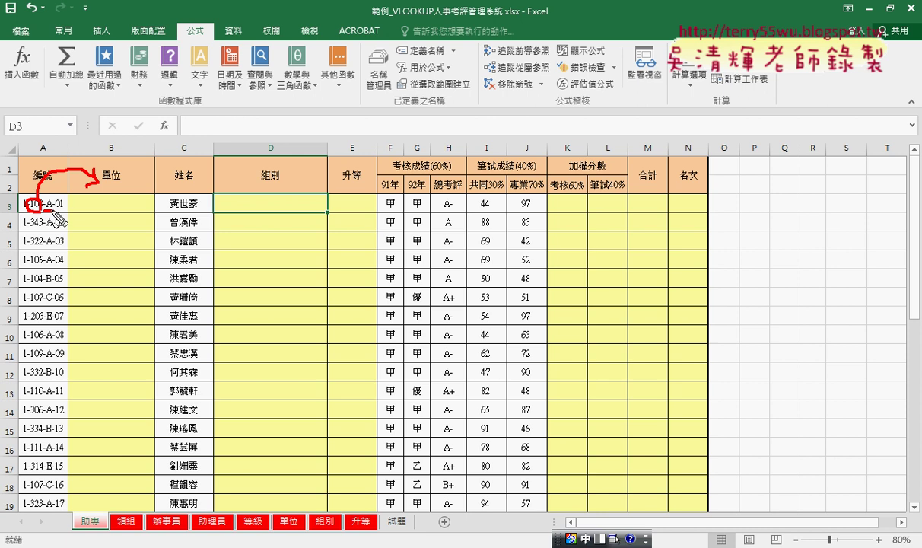
pyautogui.moveTo(60, 201)
pyautogui.mouseDown()
pyautogui.moveTo(80, 240)
pyautogui.moveTo(275, 202)
pyautogui.mouseUp()
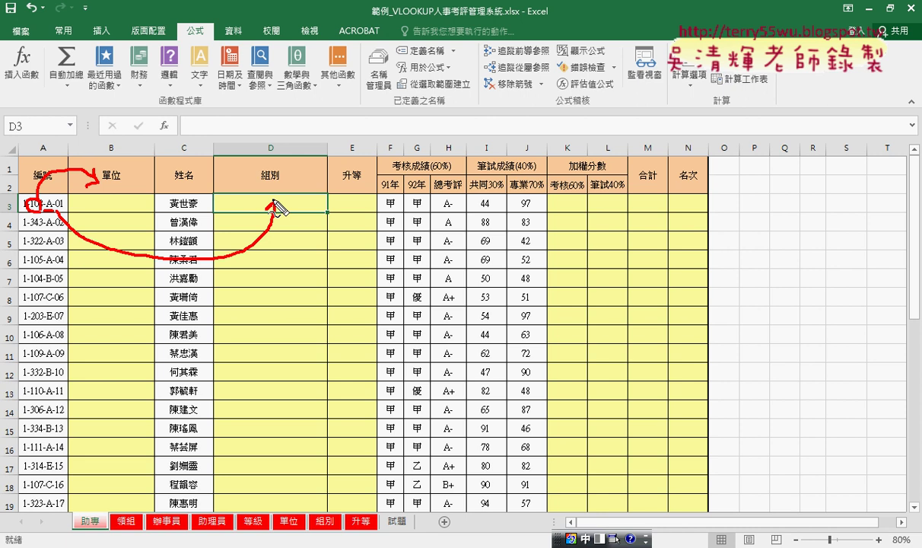
pyautogui.press('Escape')
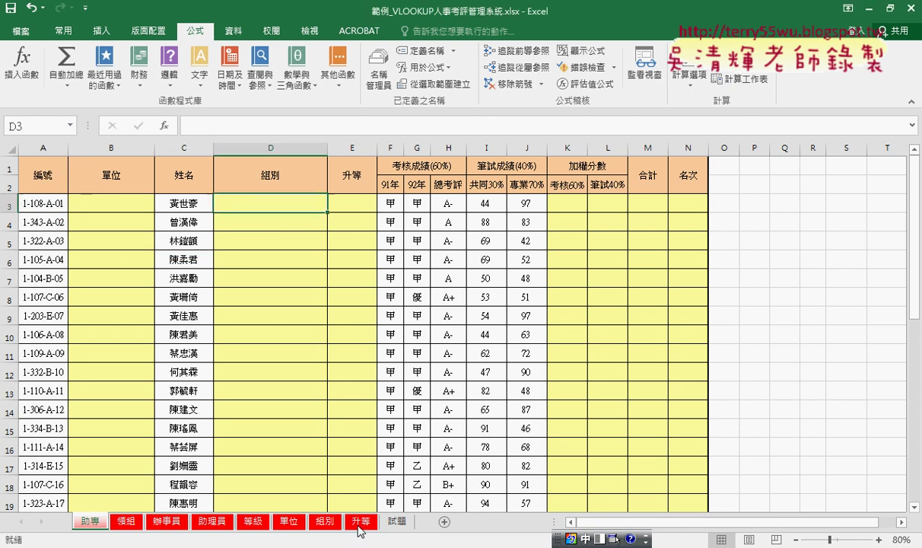
pyautogui.click(360, 523)
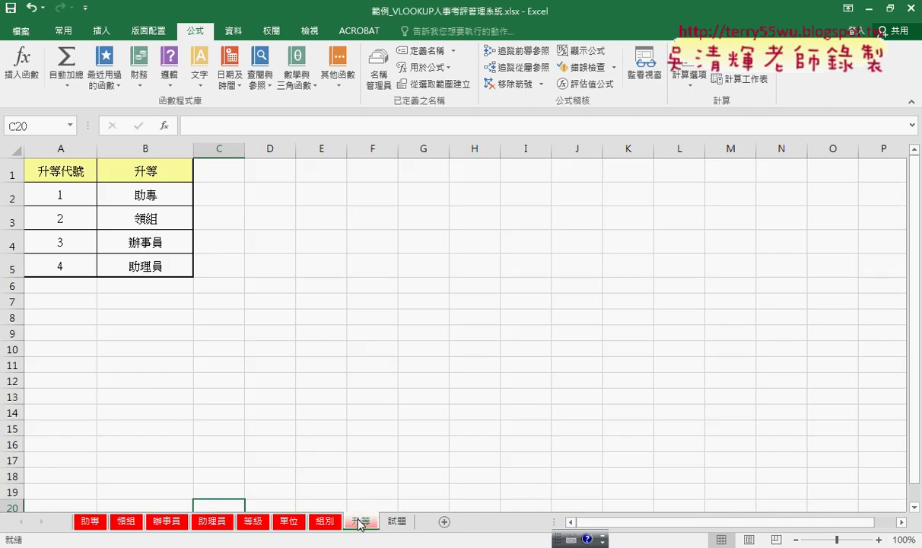
pyautogui.click(91, 524)
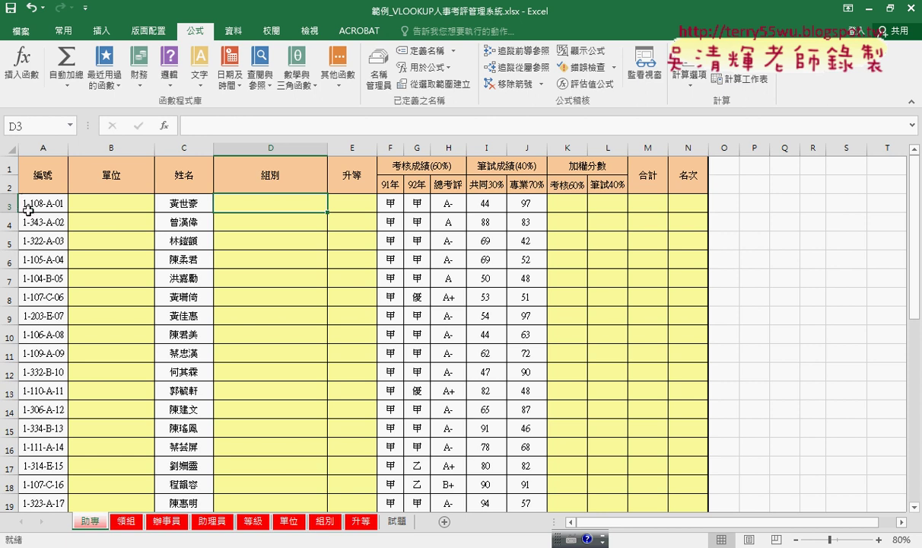
pyautogui.click(361, 523)
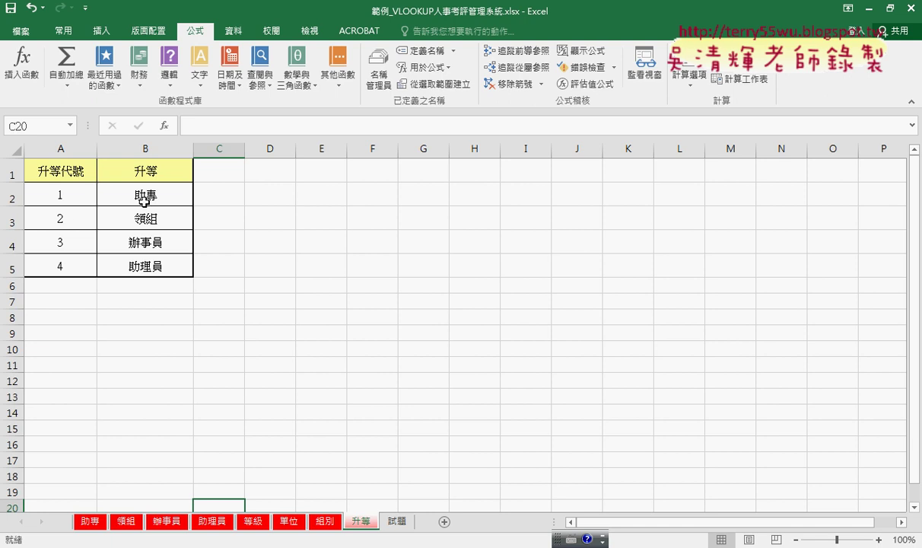
pyautogui.click(90, 523)
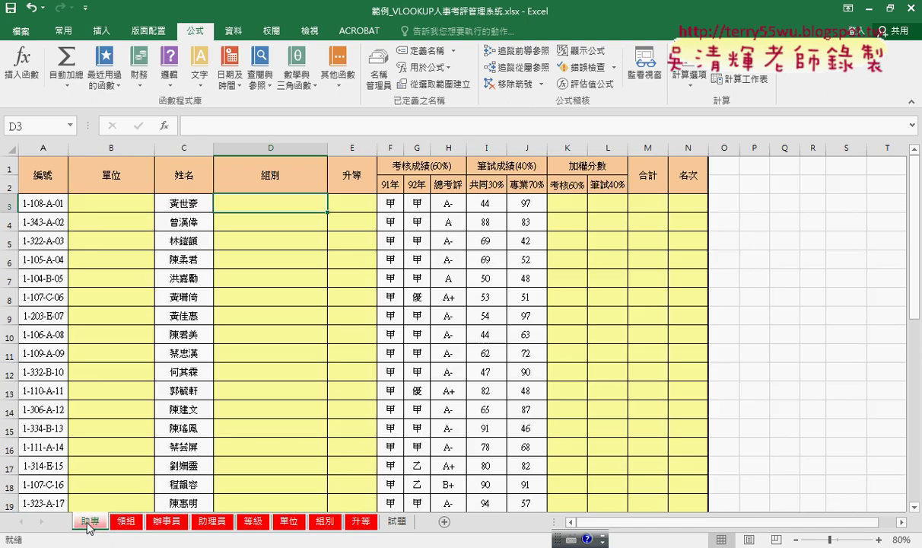
pyautogui.click(128, 522)
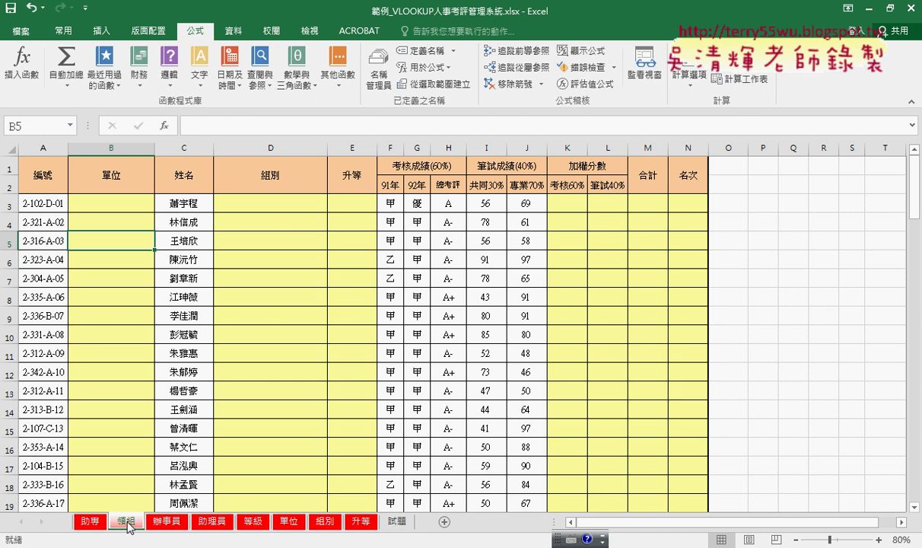
pyautogui.click(165, 523)
pyautogui.click(90, 522)
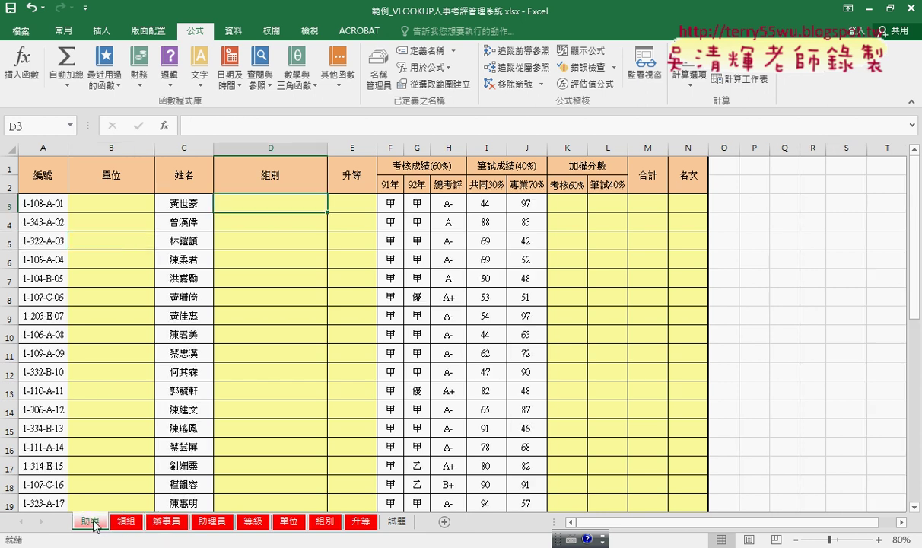
pyautogui.click(124, 199)
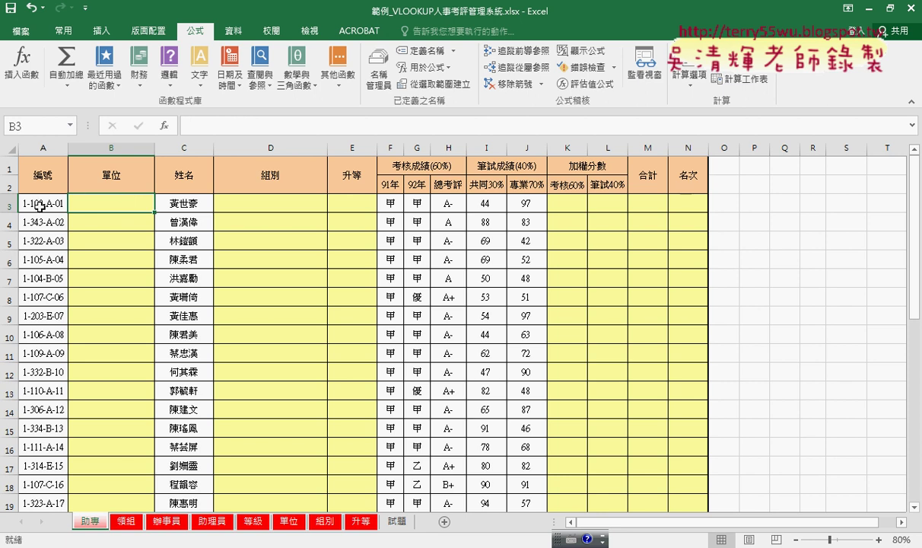
pyautogui.click(290, 523)
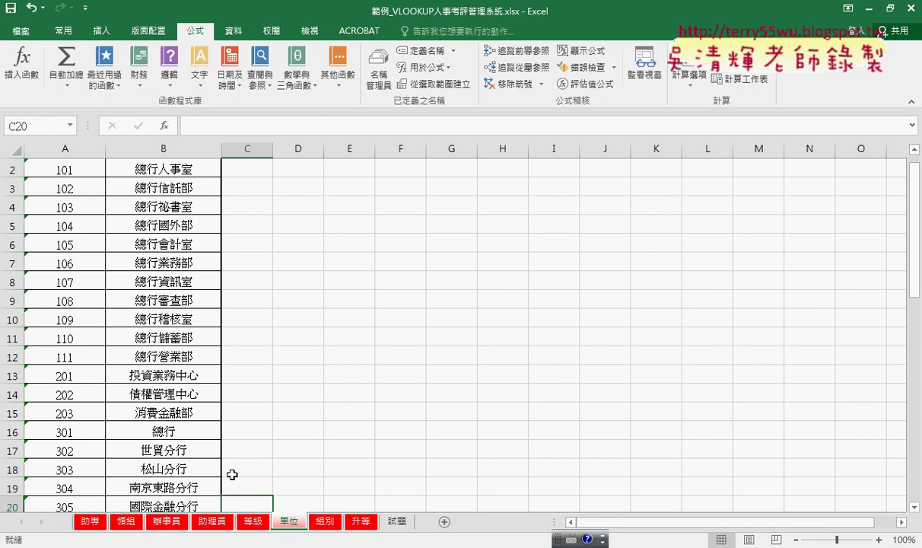
pyautogui.click(62, 296)
pyautogui.click(164, 318)
pyautogui.click(192, 301)
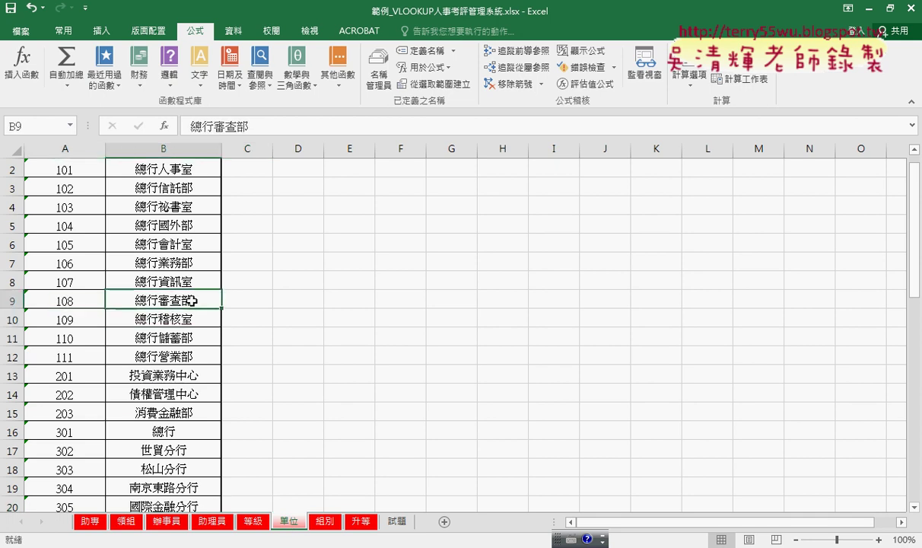
pyautogui.click(89, 522)
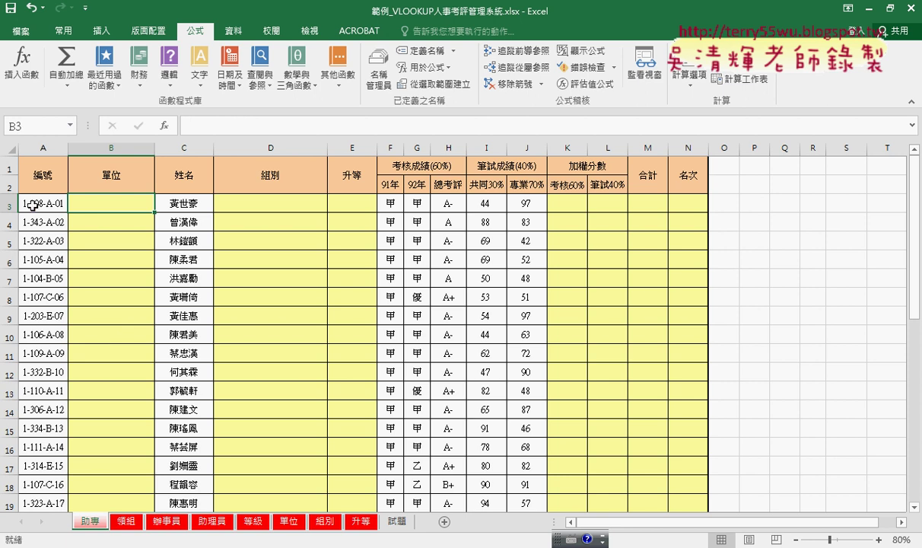
pyautogui.hotkey('ctrl', 'space')
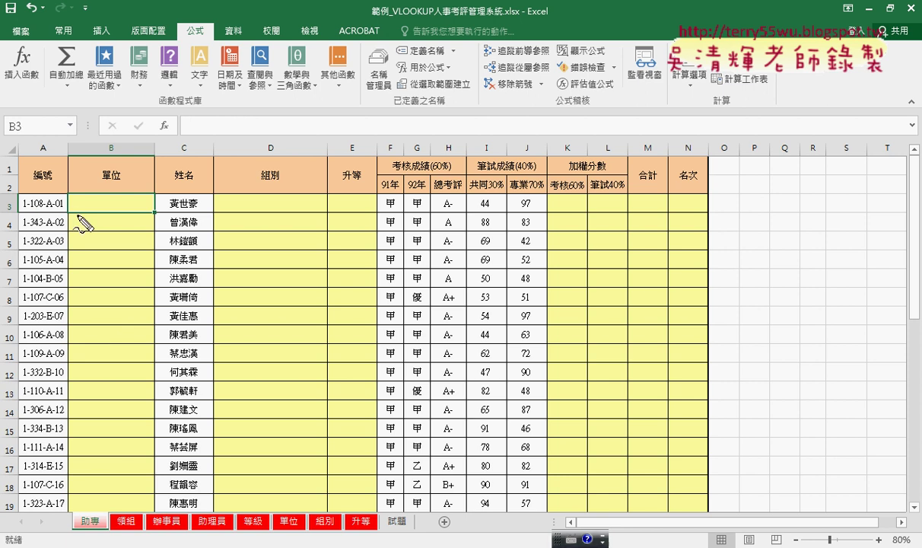
pyautogui.moveTo(33, 204); pyautogui.dragTo(42, 204)
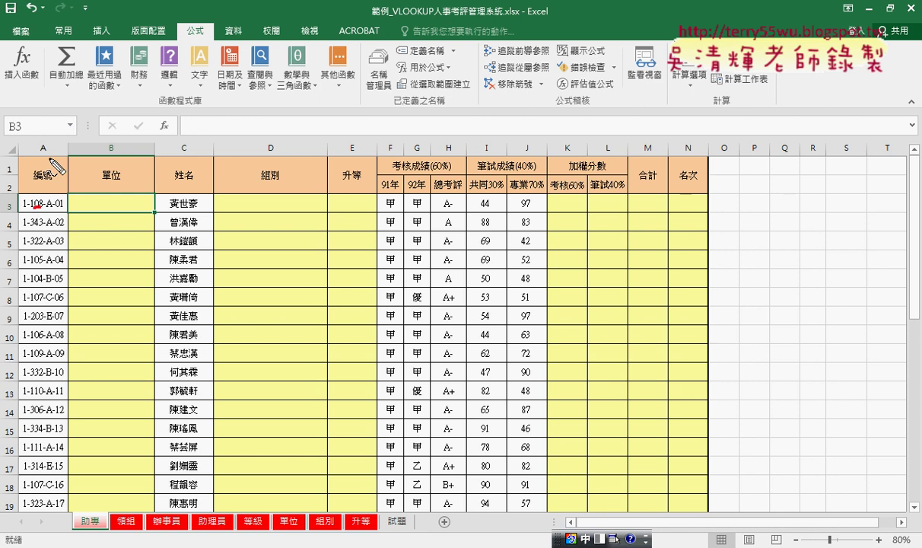
pyautogui.moveTo(64, 151)
pyautogui.mouseDown()
pyautogui.moveTo(86, 148)
pyautogui.moveTo(112, 114)
pyautogui.mouseUp()
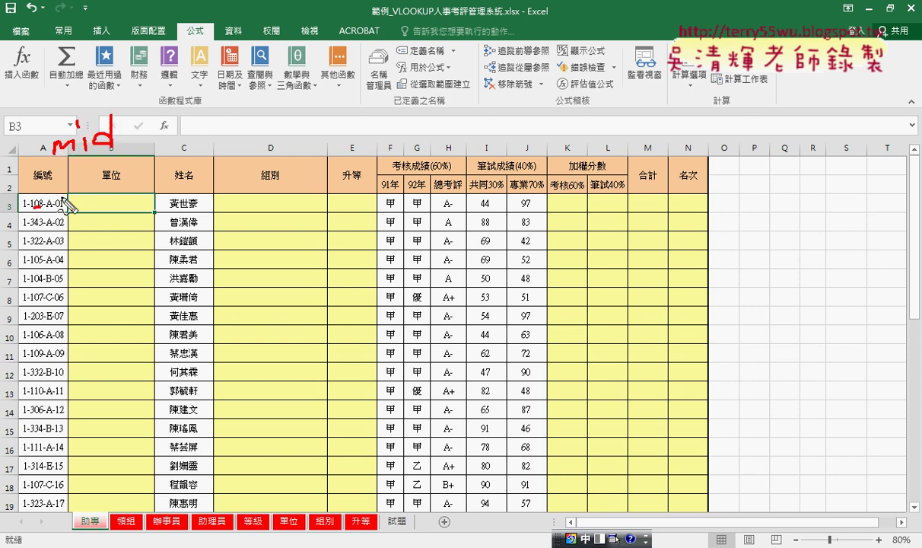
pyautogui.moveTo(69, 162); pyautogui.dragTo(114, 158)
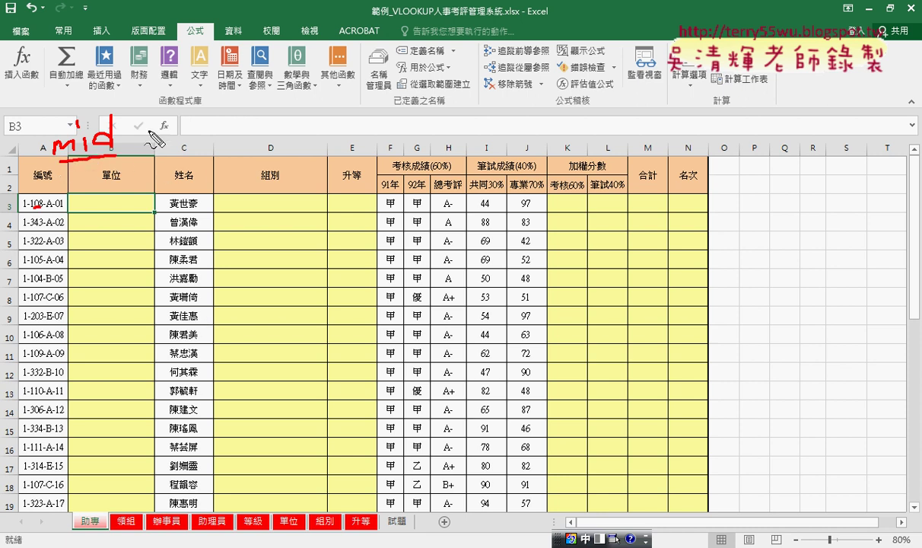
pyautogui.moveTo(152, 130); pyautogui.dragTo(175, 137)
pyautogui.moveTo(181, 104)
pyautogui.mouseDown()
pyautogui.moveTo(183, 146)
pyautogui.moveTo(209, 135)
pyautogui.moveTo(224, 156)
pyautogui.moveTo(259, 136)
pyautogui.moveTo(264, 180)
pyautogui.mouseUp()
pyautogui.moveTo(265, 137); pyautogui.dragTo(268, 149)
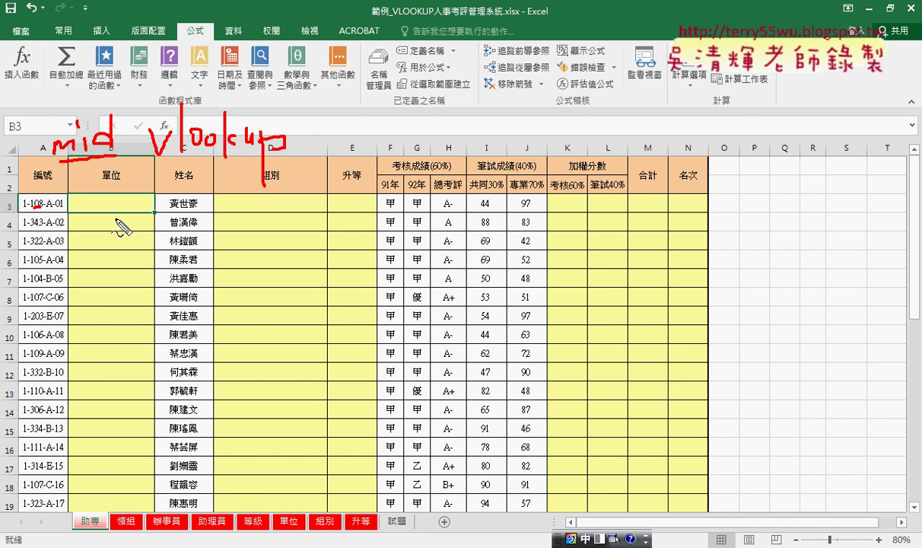
pyautogui.moveTo(95, 195); pyautogui.dragTo(125, 207)
pyautogui.moveTo(254, 196); pyautogui.dragTo(381, 199)
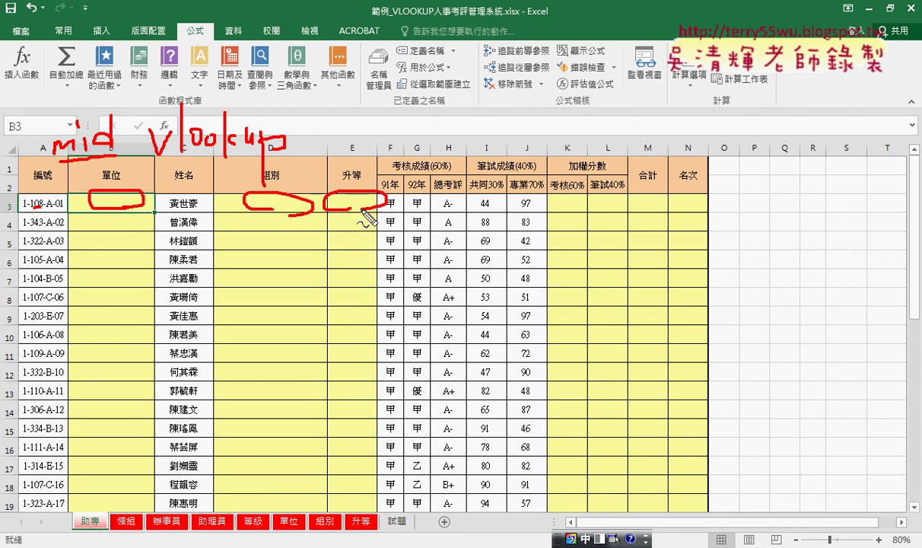
pyautogui.moveTo(548, 210); pyautogui.dragTo(579, 213)
pyautogui.moveTo(427, 162); pyautogui.dragTo(454, 174)
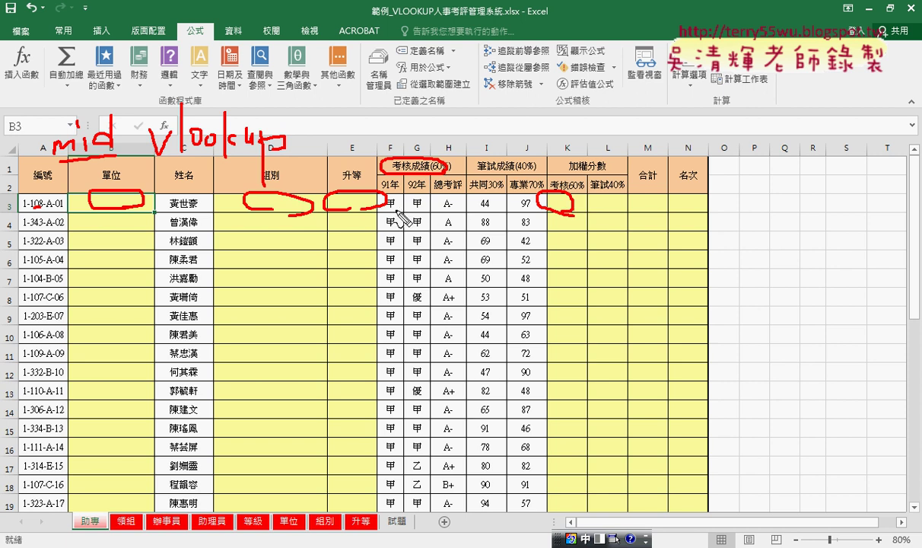
pyautogui.moveTo(386, 214); pyautogui.dragTo(453, 210)
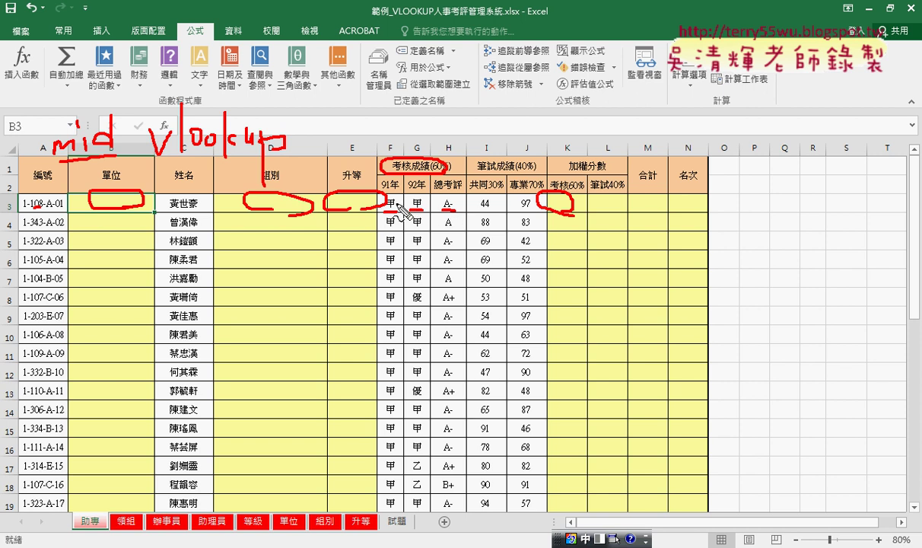
pyautogui.press('Escape')
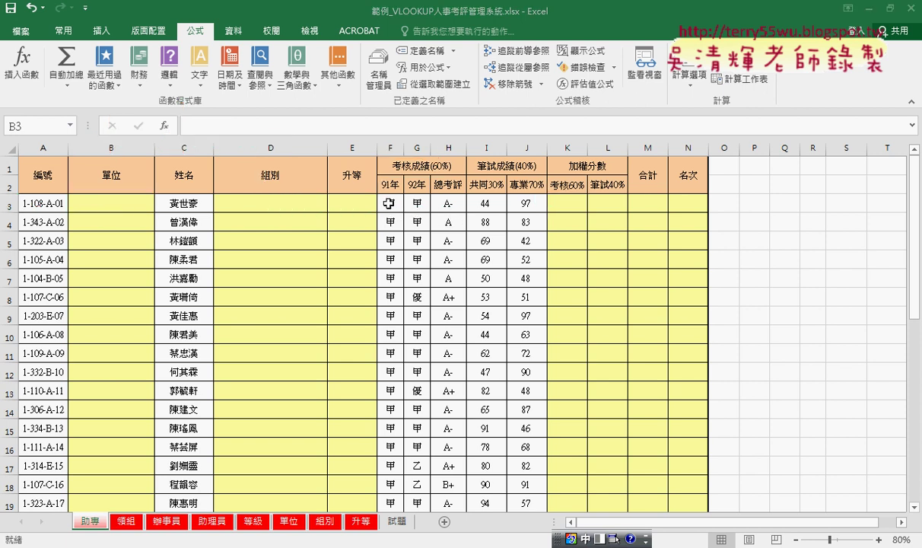
pyautogui.click(388, 201)
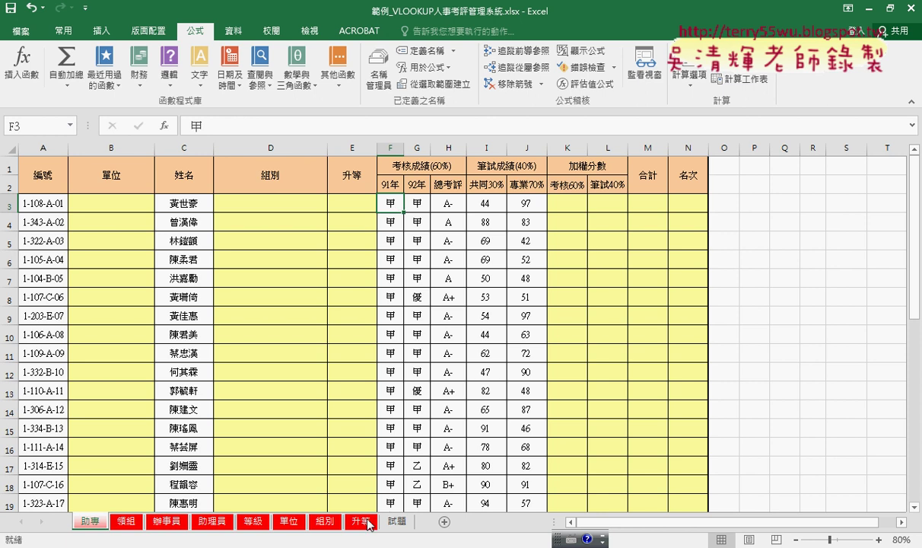
# Step: On 等級, select A2:B4 and check the 考績等級 and 考評等級 ranges in Name Manager
pyautogui.click(254, 524)
pyautogui.moveTo(47, 192); pyautogui.dragTo(119, 241)
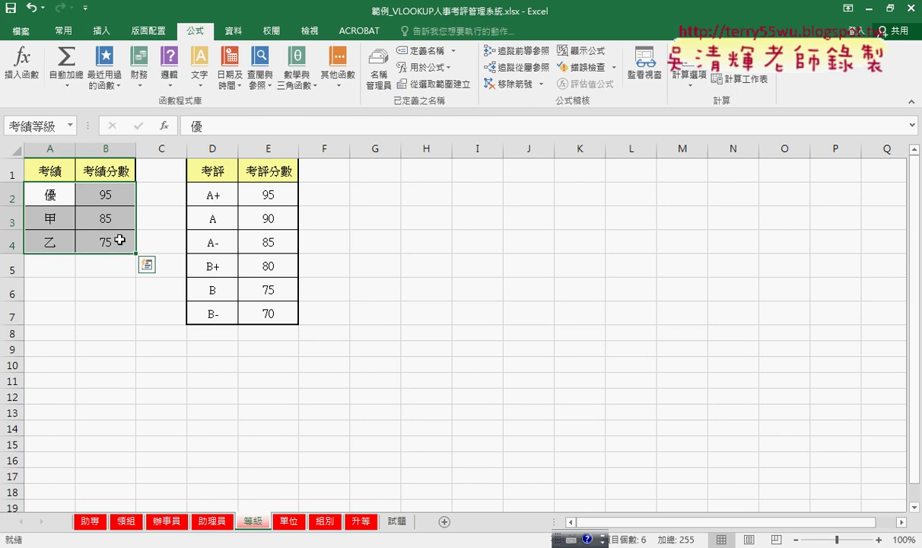
pyautogui.click(377, 85)
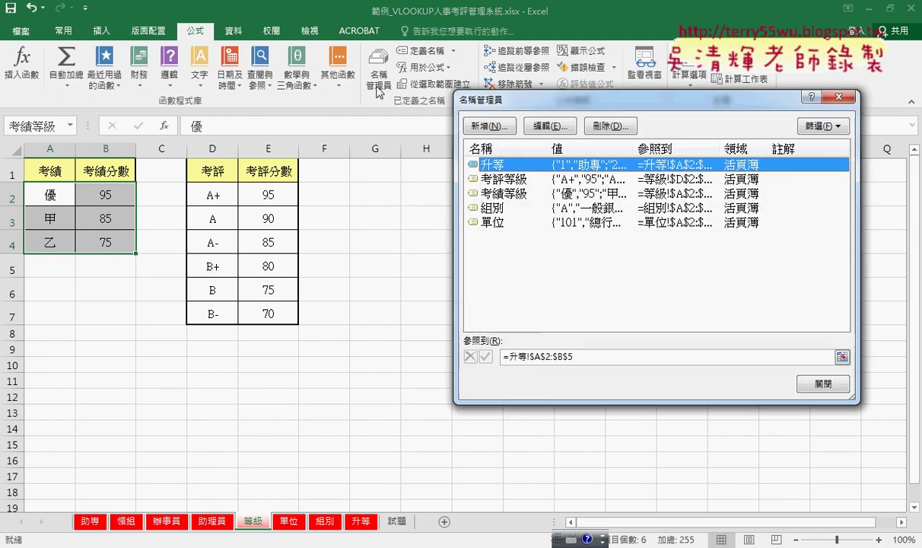
pyautogui.click(487, 177)
pyautogui.click(521, 195)
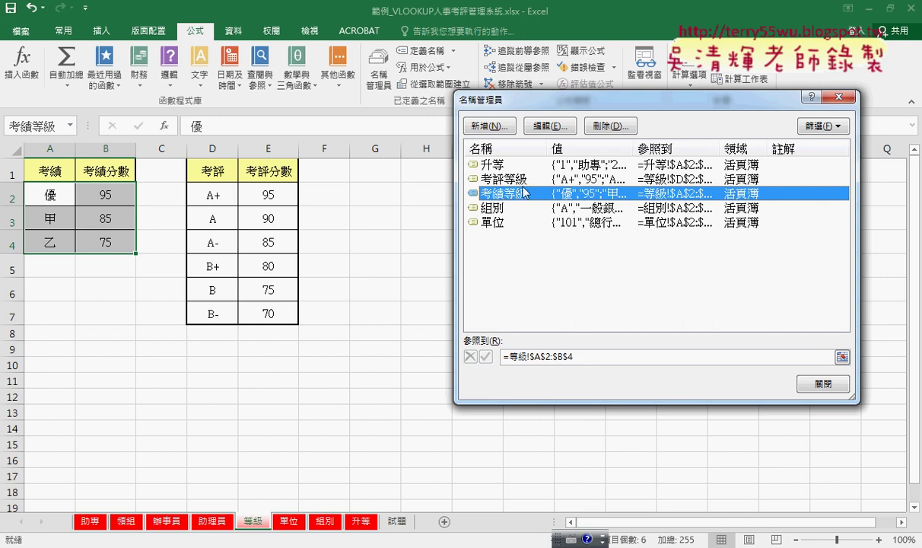
pyautogui.click(552, 336)
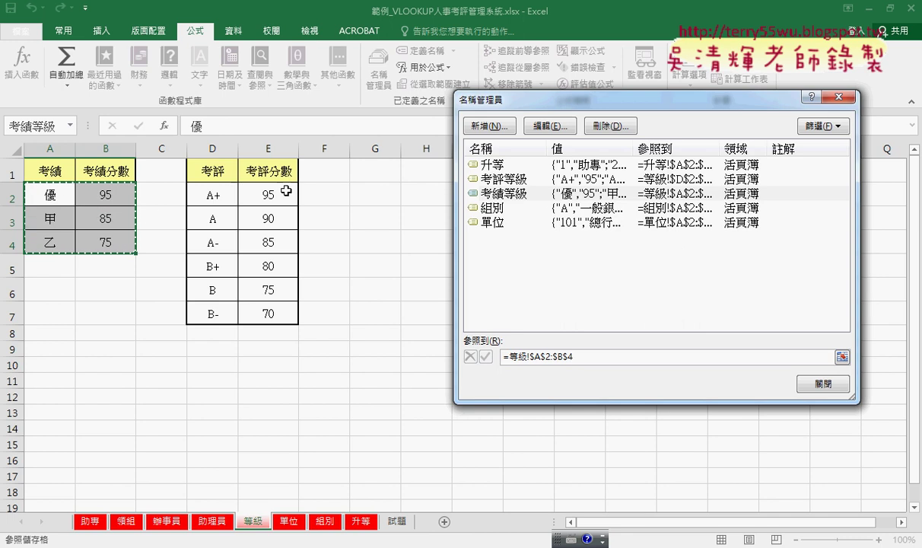
pyautogui.click(497, 178)
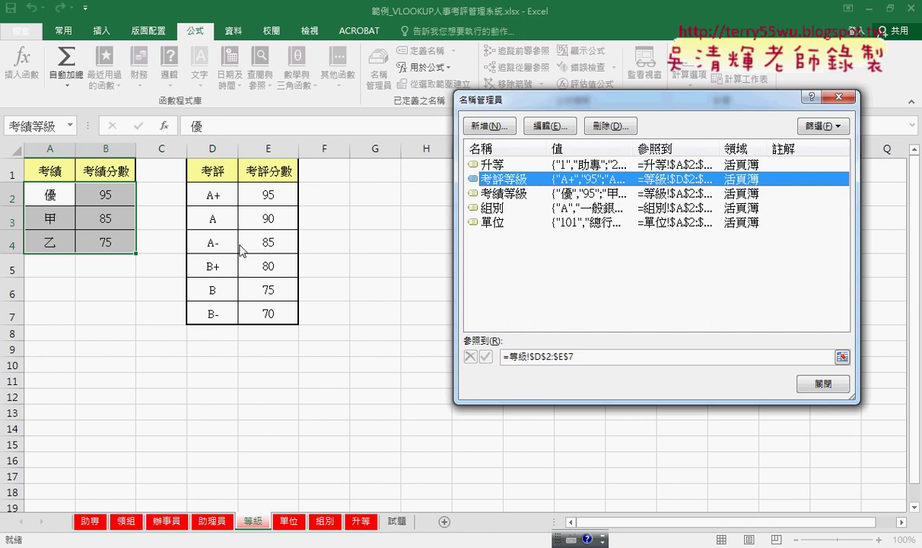
pyautogui.click(823, 384)
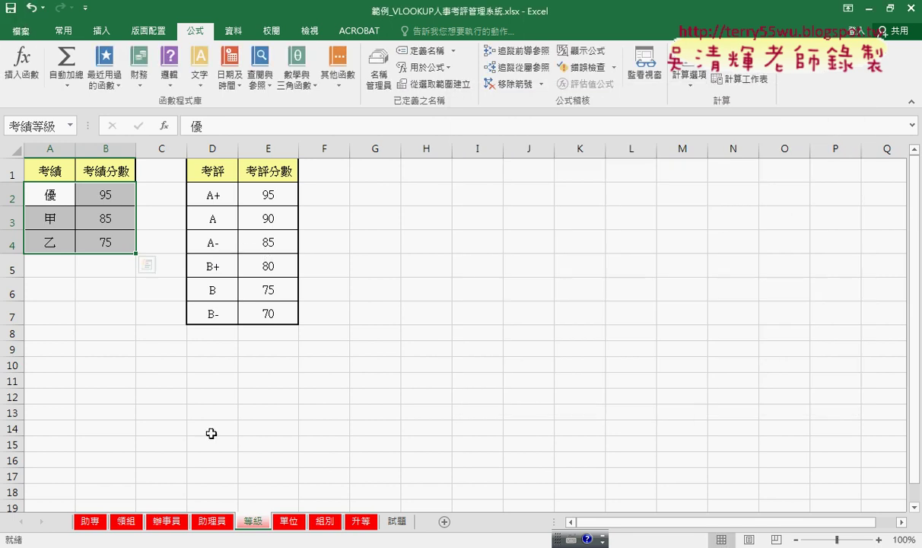
pyautogui.click(91, 521)
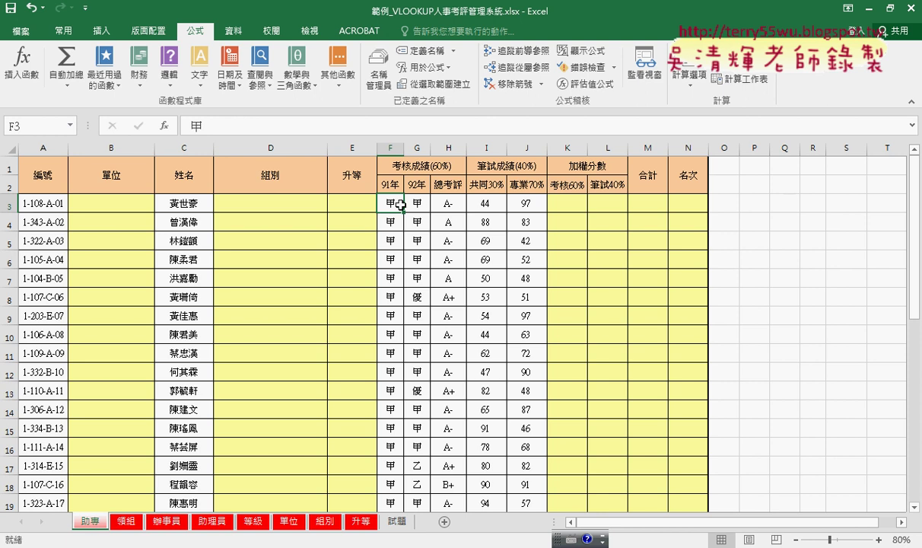
pyautogui.moveTo(389, 202); pyautogui.dragTo(455, 202)
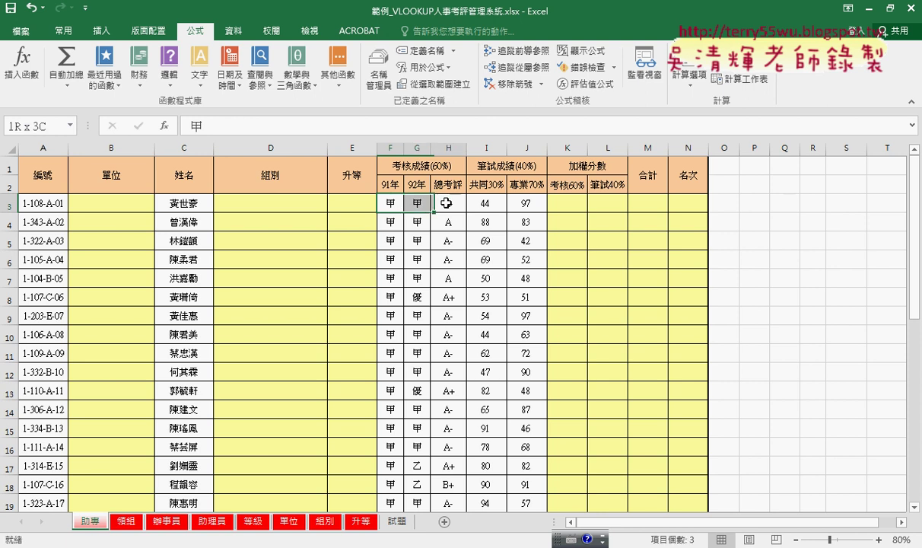
pyautogui.click(563, 201)
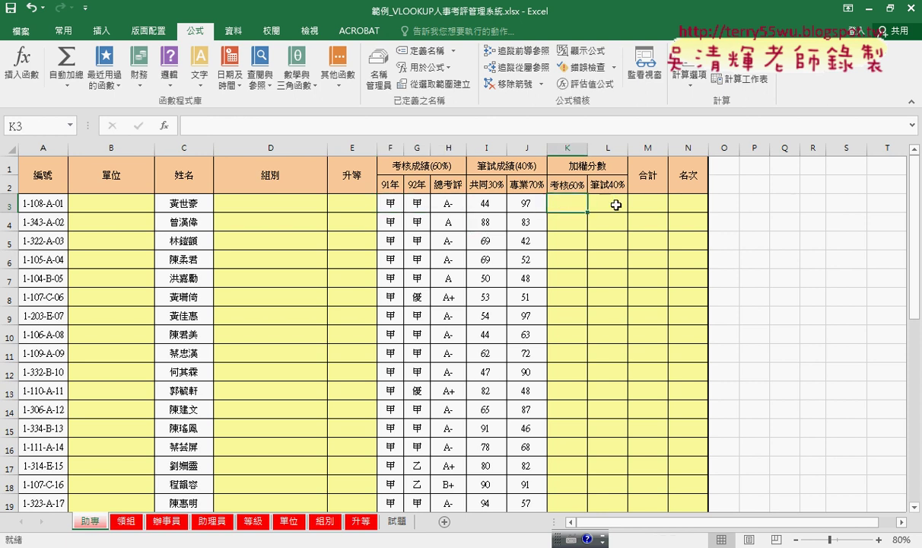
pyautogui.click(584, 195)
pyautogui.click(476, 201)
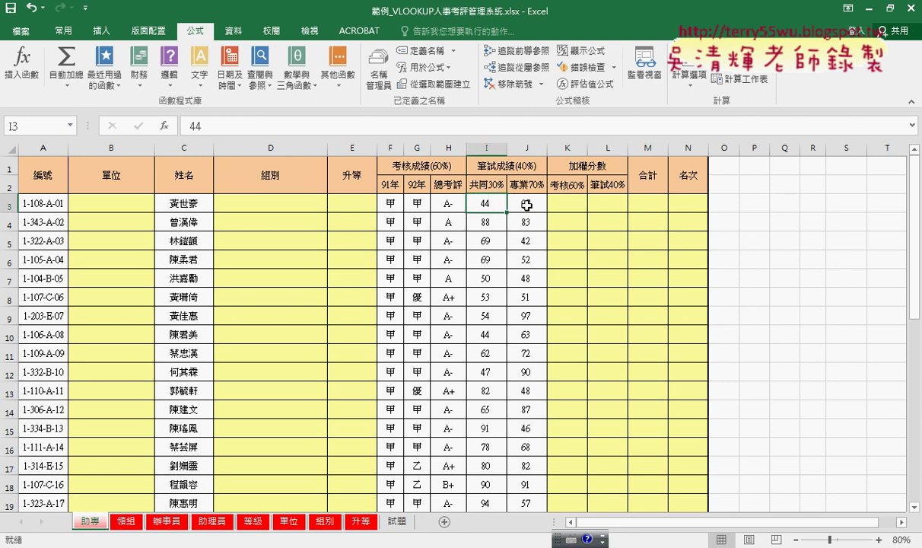
pyautogui.click(519, 199)
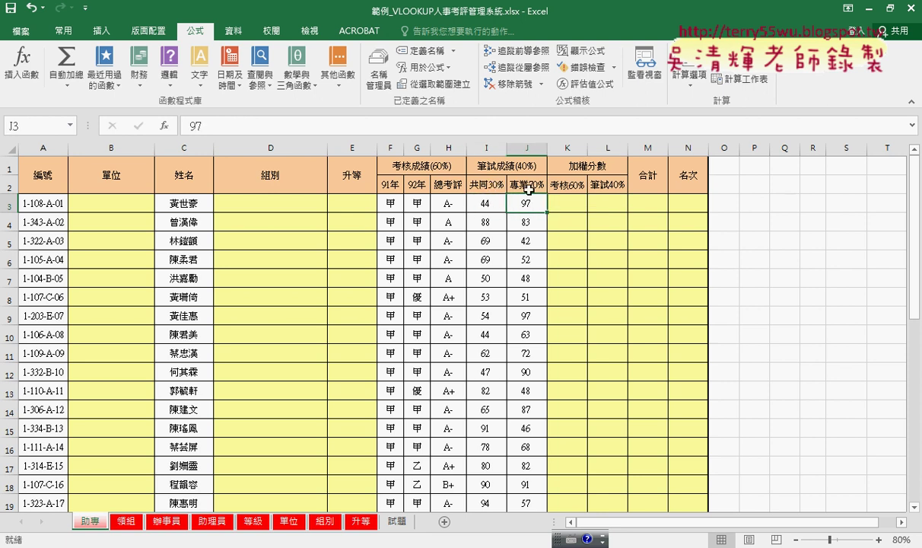
pyautogui.click(489, 201)
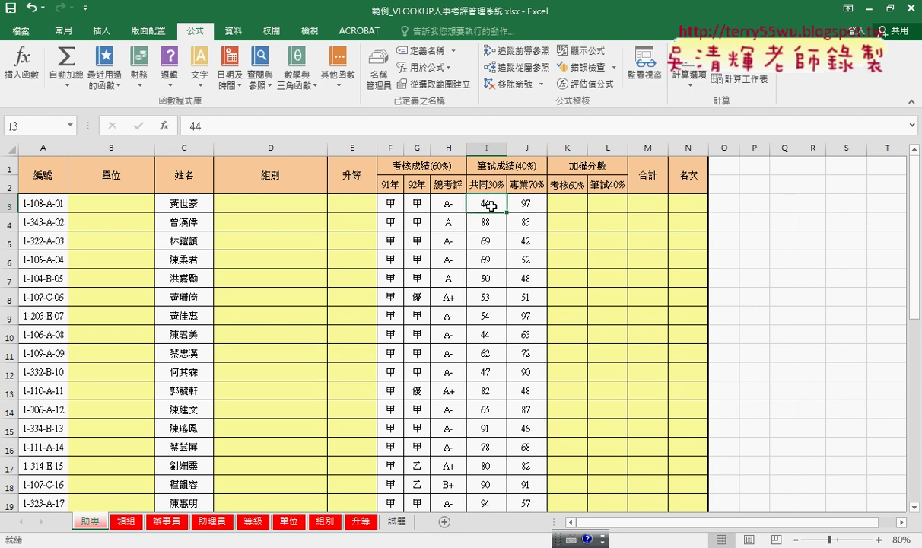
pyautogui.click(527, 202)
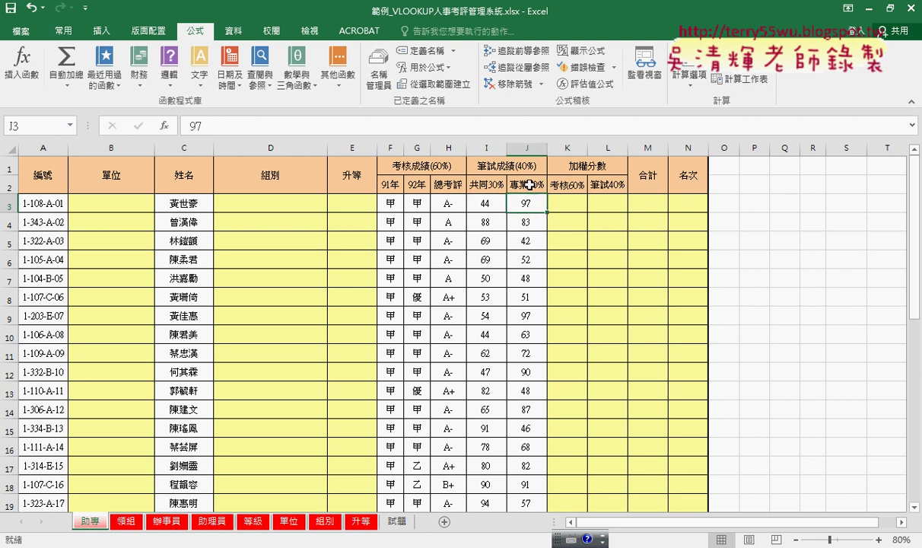
pyautogui.click(530, 184)
pyautogui.click(610, 204)
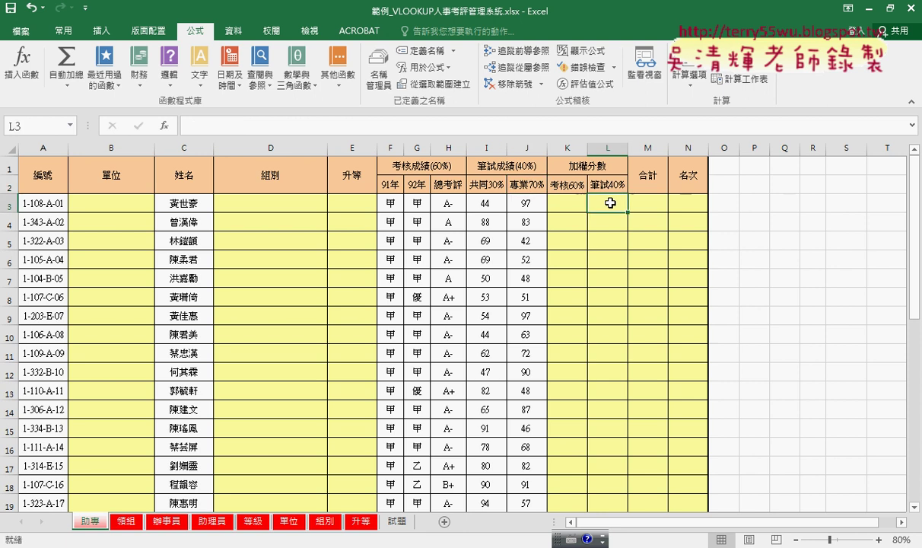
pyautogui.moveTo(563, 203); pyautogui.dragTo(598, 202)
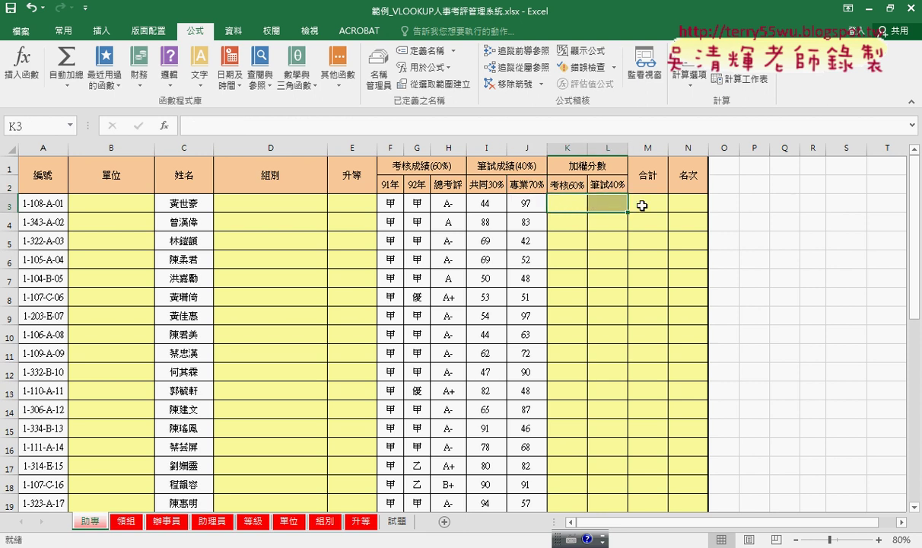
pyautogui.click(646, 206)
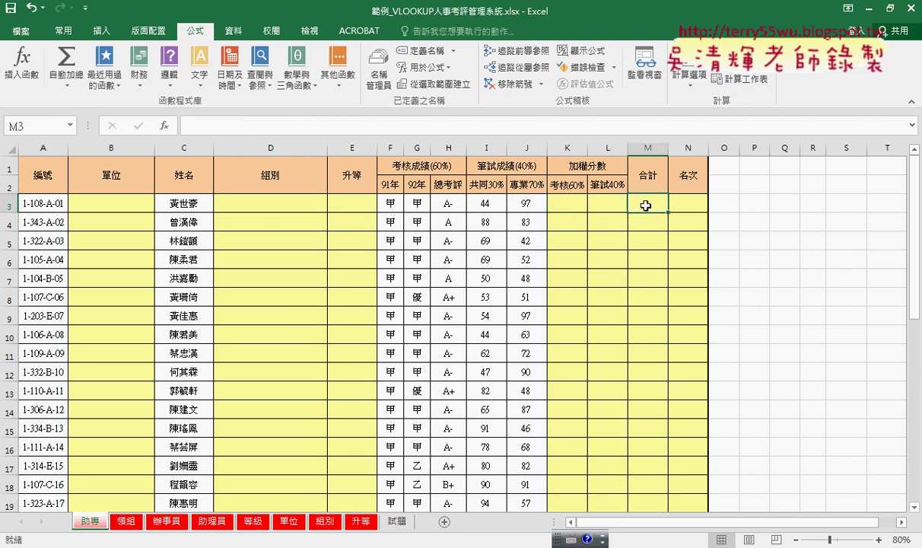
pyautogui.click(698, 202)
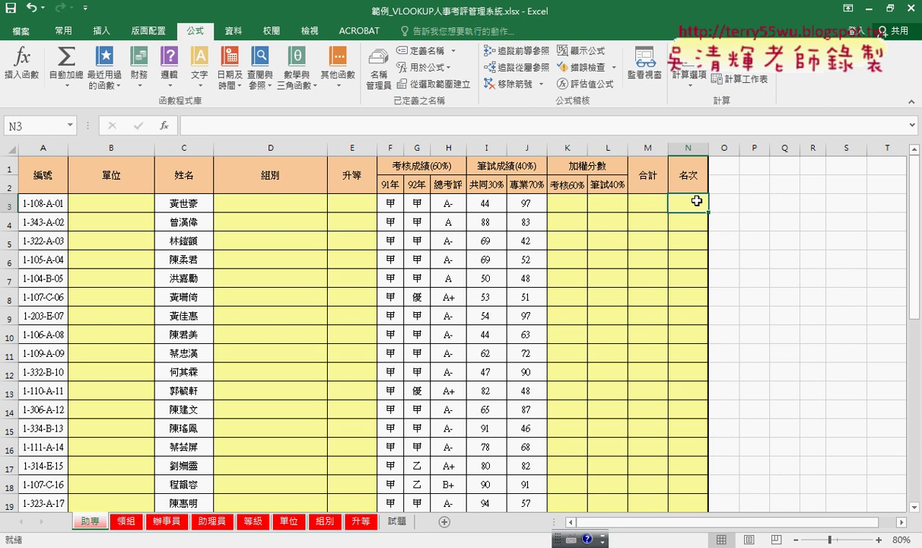
# Step: Undo back to the 單位 cell B3 and cancel a started function entry
pyautogui.hotkey('ctrl', 'z')
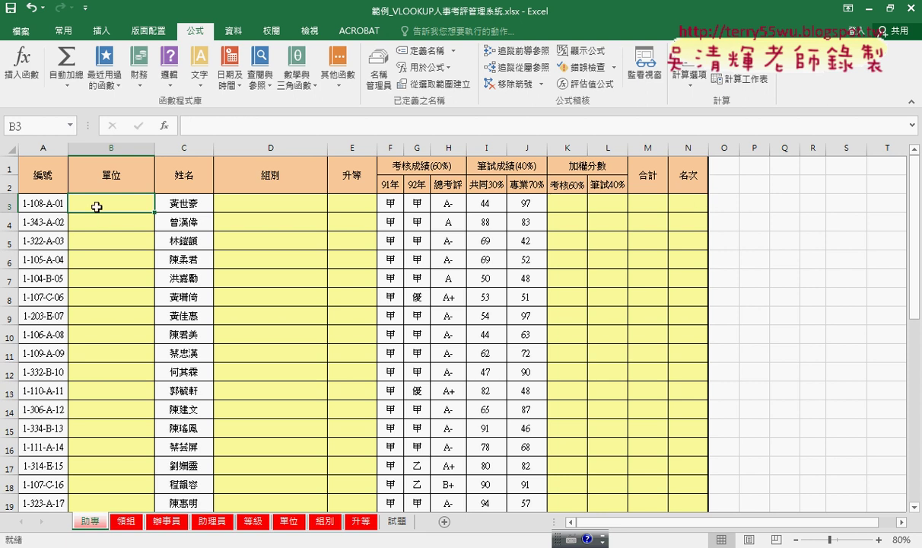
pyautogui.click(163, 125)
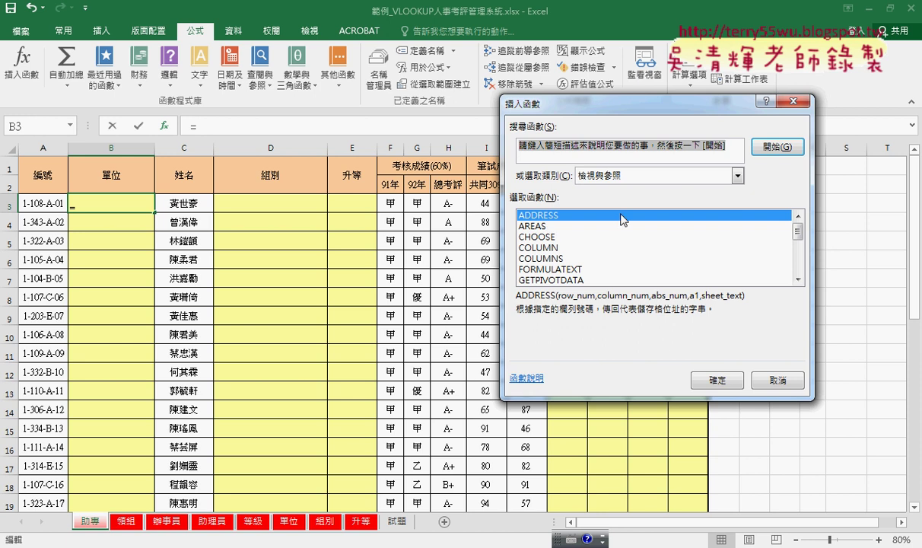
pyautogui.press('Escape')
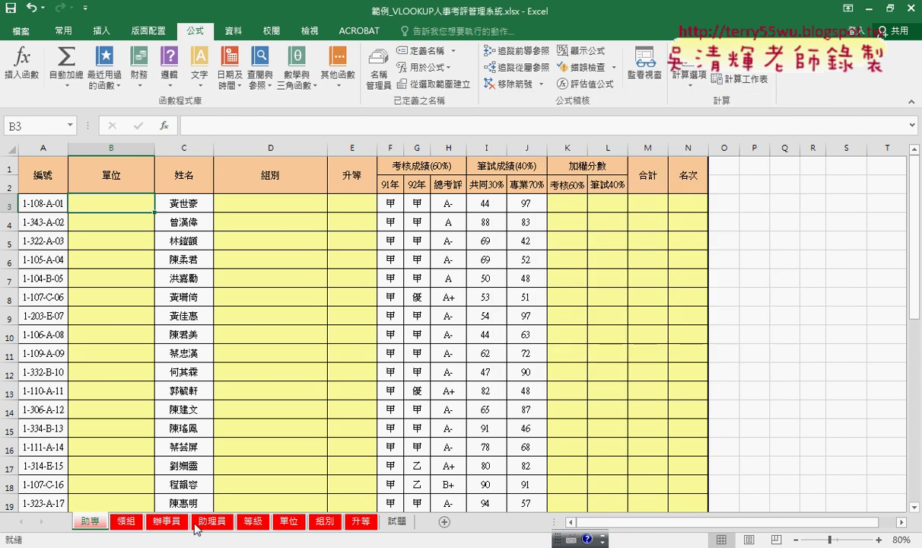
# Step: Glance at 辦事員 and 領組, then group the sheets 助專 through 助理員
pyautogui.click(167, 522)
pyautogui.click(126, 523)
pyautogui.click(91, 523)
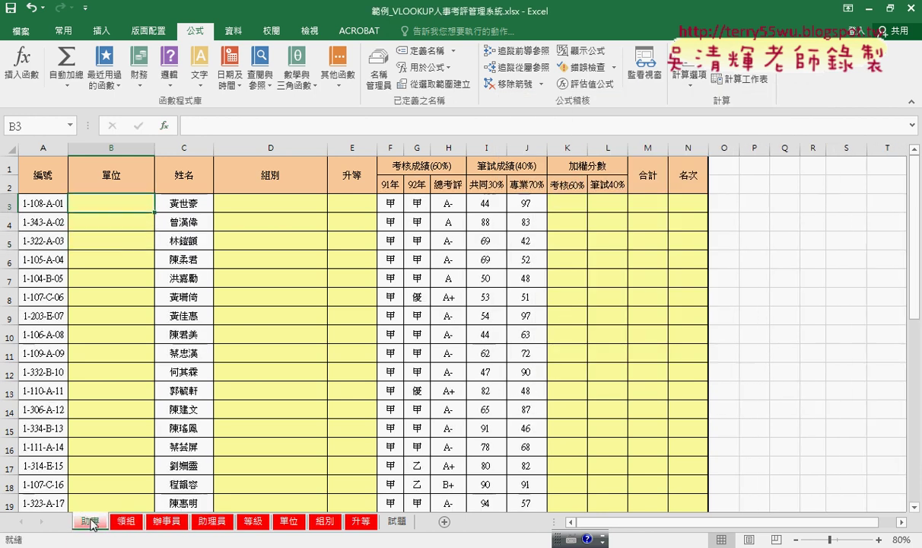
pyautogui.keyDown('shift'); pyautogui.click(210, 524); pyautogui.keyUp('shift')
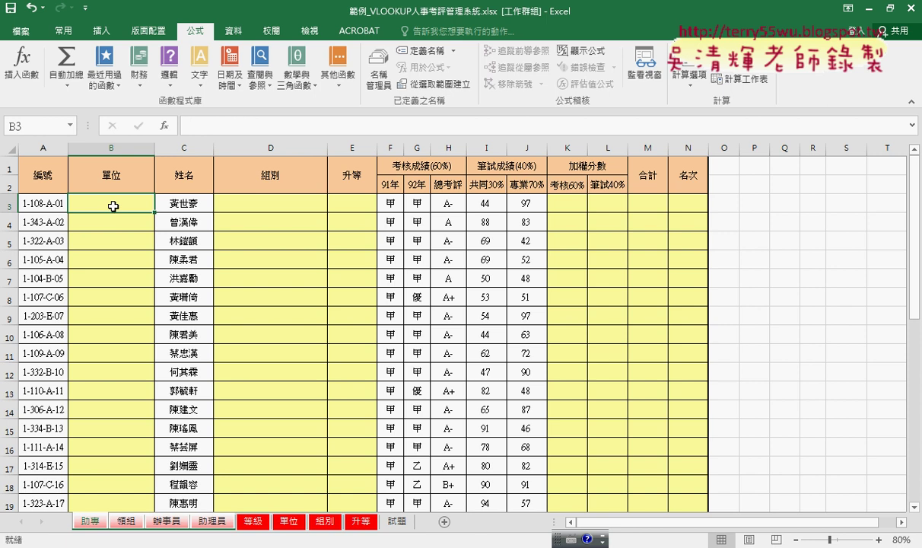
# Step: Enter =MID(A3,3,3) in B3 from the Text category, returning unit code 108
pyautogui.click(164, 126)
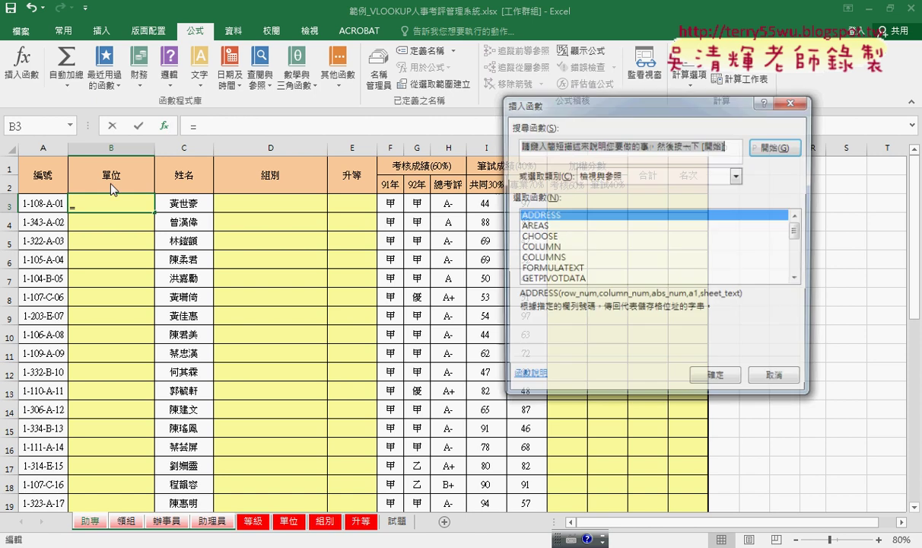
pyautogui.click(737, 176)
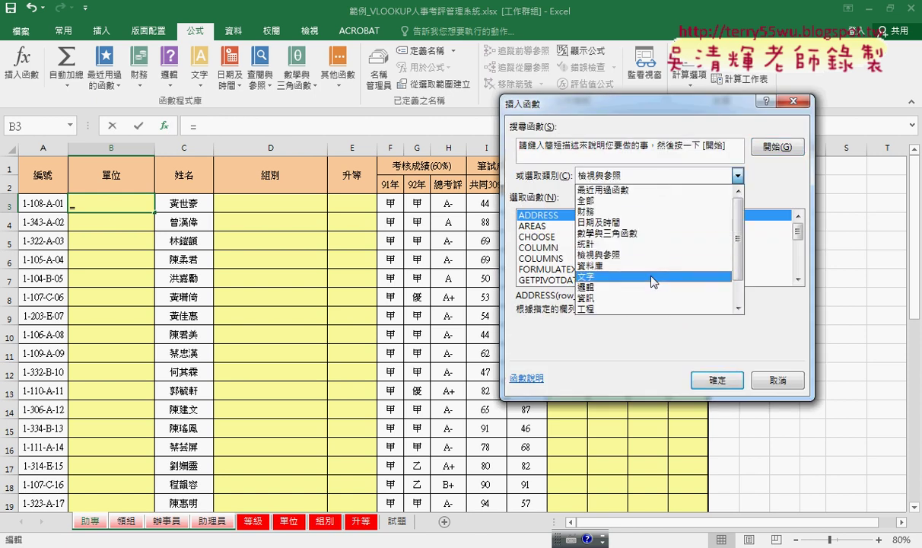
pyautogui.click(590, 276)
pyautogui.moveTo(800, 235); pyautogui.dragTo(800, 259)
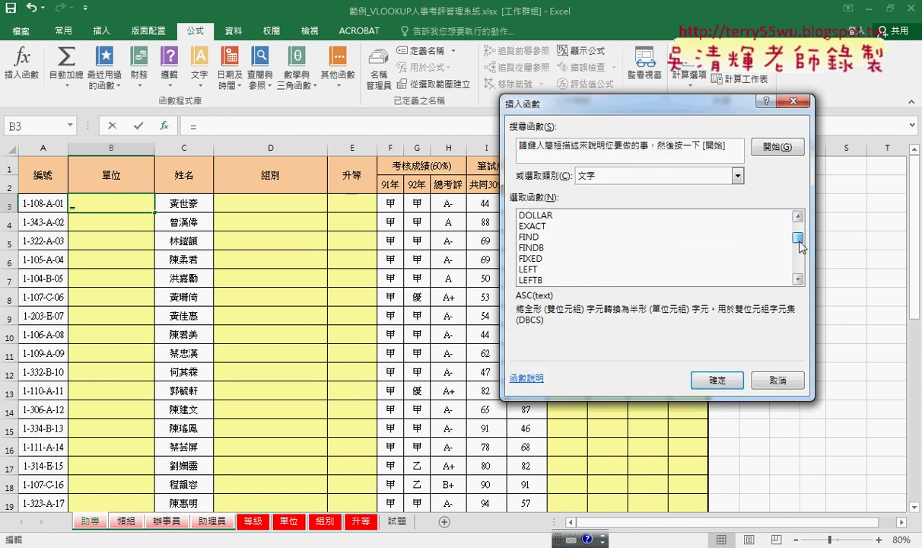
pyautogui.click(527, 226)
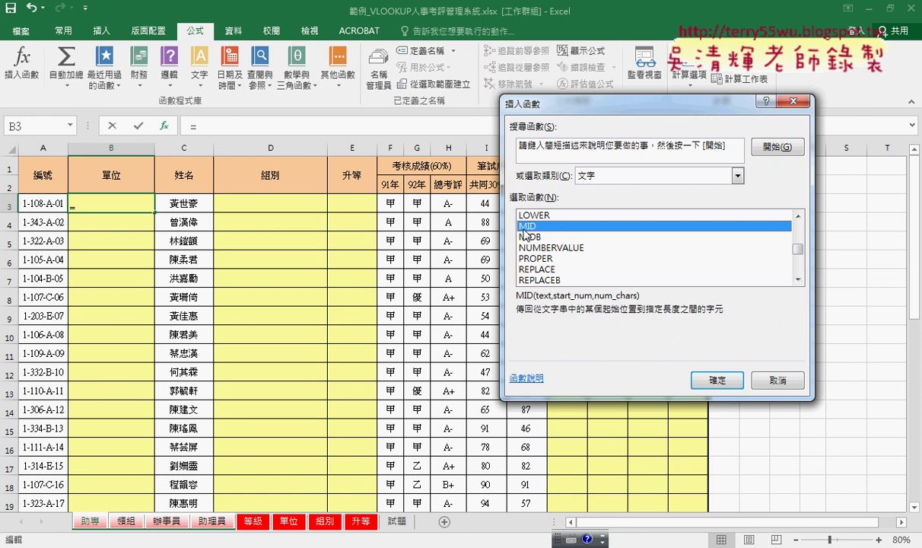
pyautogui.click(715, 379)
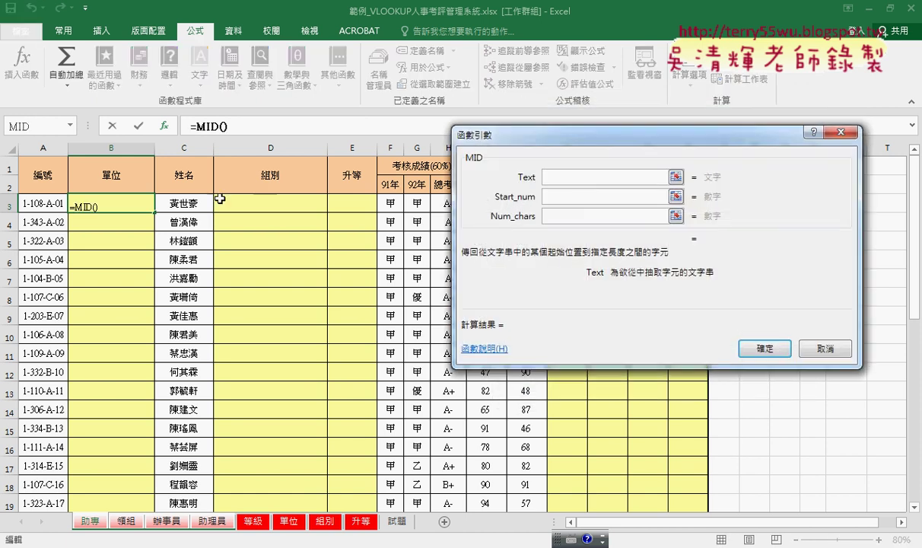
pyautogui.click(28, 197)
pyautogui.click(554, 198)
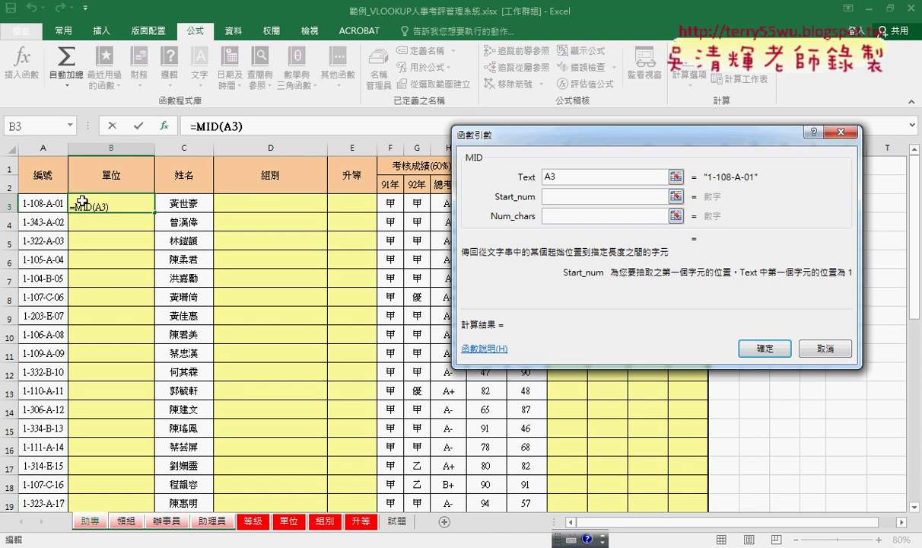
pyautogui.write('3')
pyautogui.press('Tab')
pyautogui.write('3')
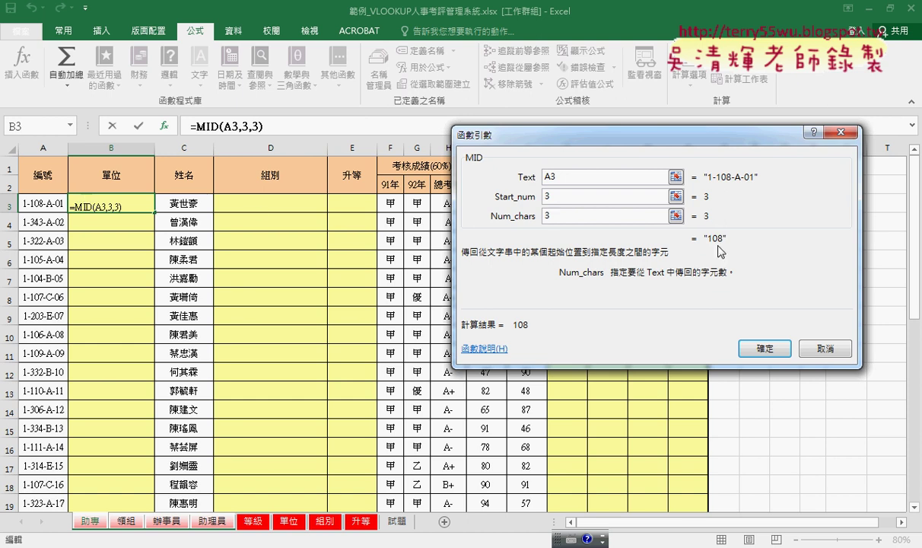
pyautogui.click(764, 348)
# Step: Select MID(A3,3,3) in B3's formula bar to cut it, cancelling a stray sheet reference
pyautogui.click(236, 129)
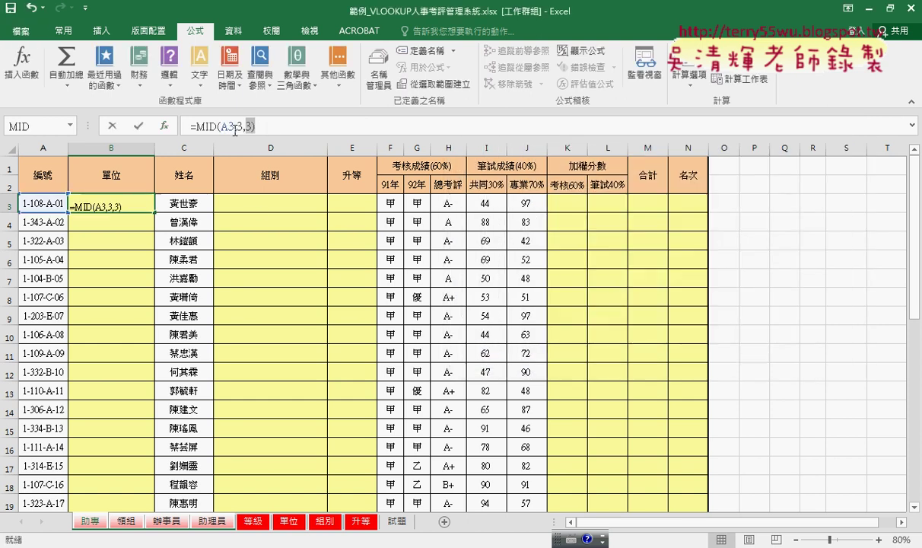
pyautogui.moveTo(236, 131); pyautogui.dragTo(196, 127)
pyautogui.rightClick(212, 121)
pyautogui.click(262, 135)
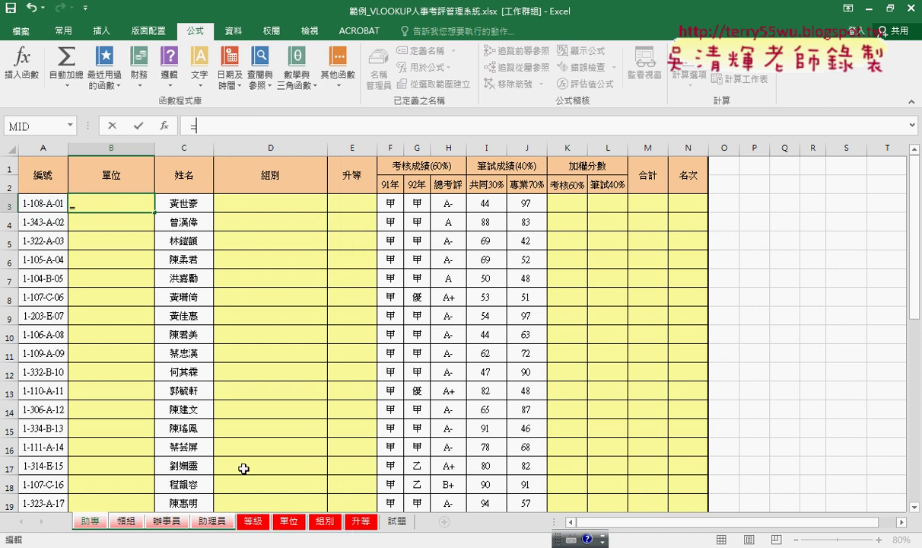
pyautogui.click(290, 524)
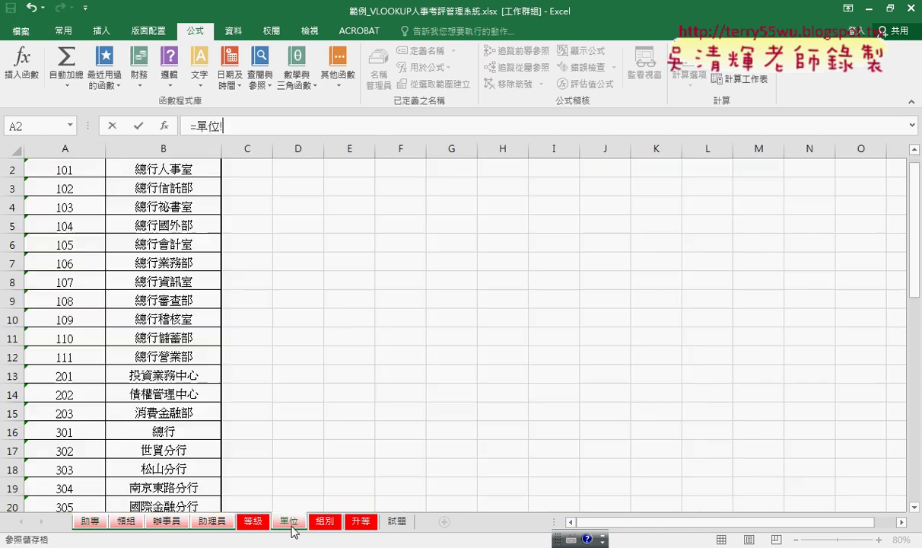
pyautogui.click(87, 523)
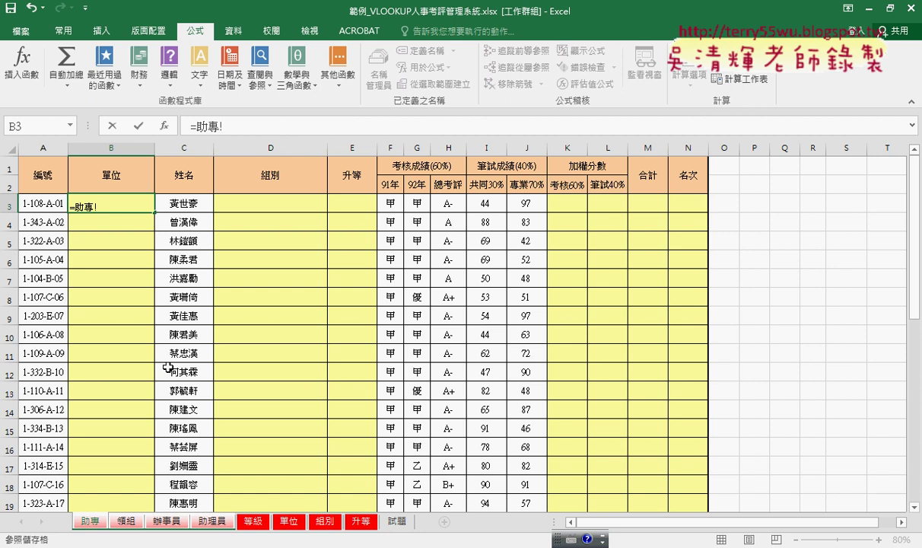
pyautogui.press('Escape')
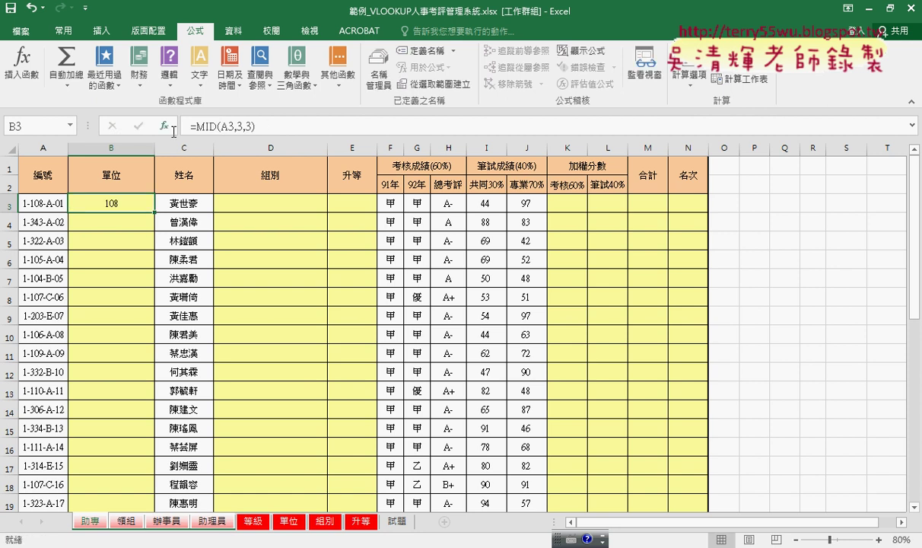
pyautogui.moveTo(255, 126); pyautogui.dragTo(198, 123)
pyautogui.rightClick(200, 124)
# Step: Start a VLOOKUP in B3 with MID(A3,3,3) as lookup value and the 單位 table as range
pyautogui.click(229, 131)
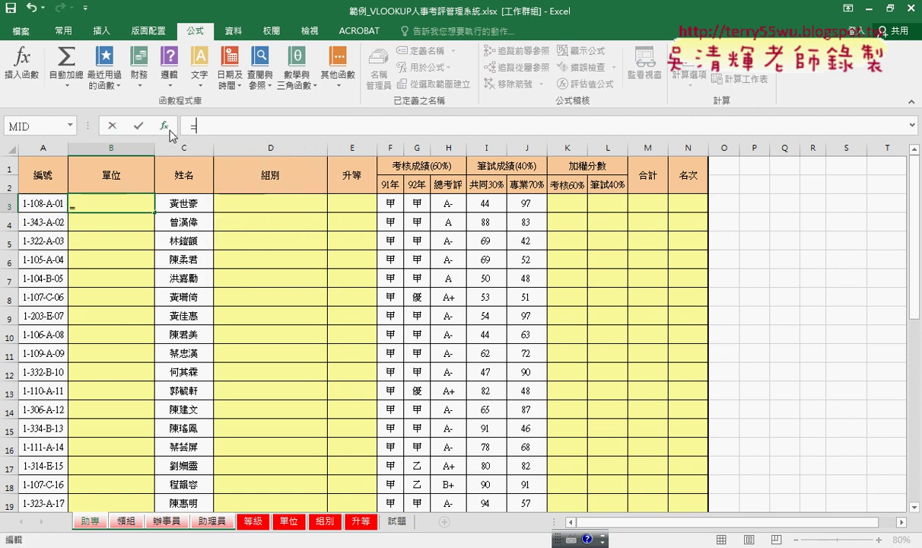
pyautogui.click(163, 125)
pyautogui.click(656, 175)
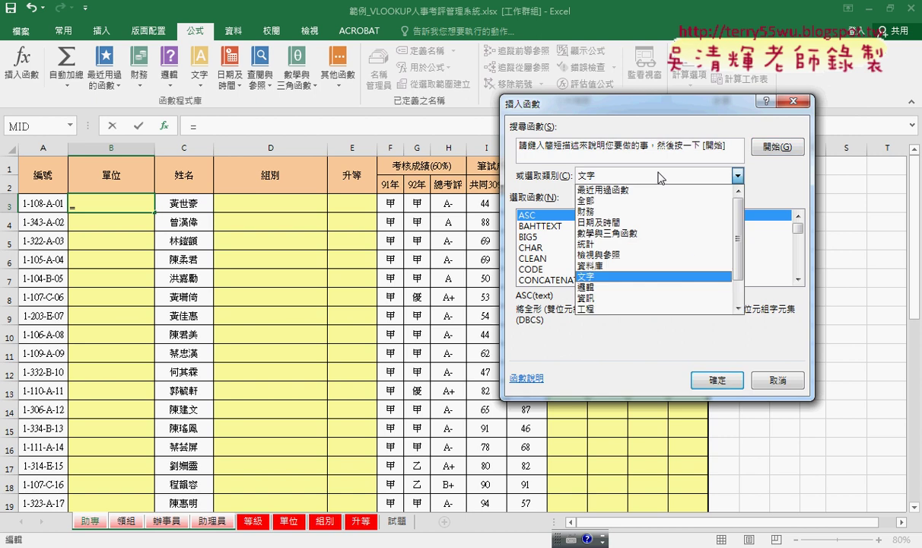
pyautogui.click(643, 254)
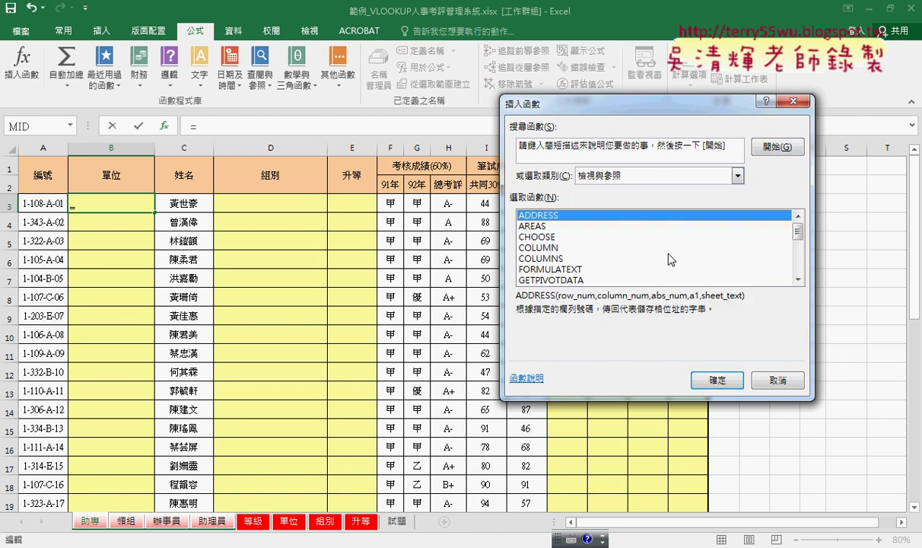
pyautogui.moveTo(799, 228); pyautogui.dragTo(802, 279)
pyautogui.doubleClick(541, 280)
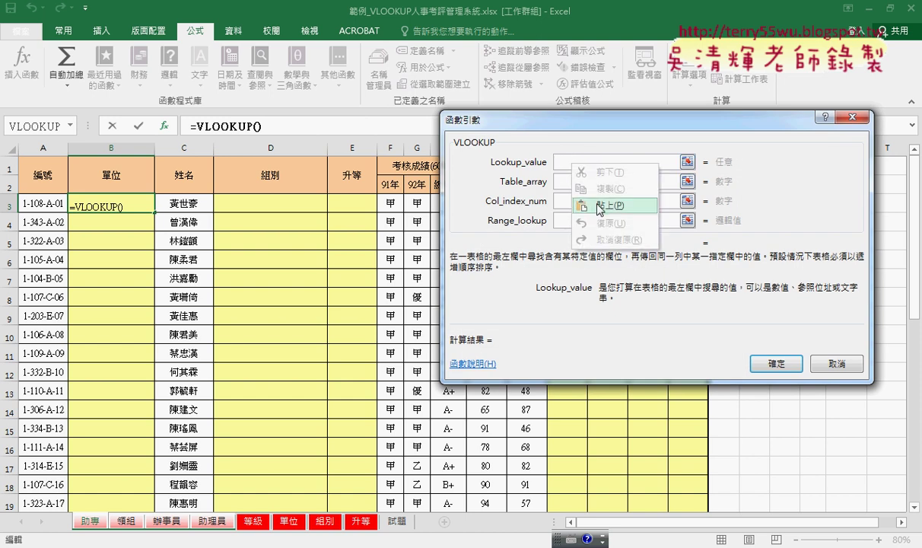
pyautogui.click(601, 205)
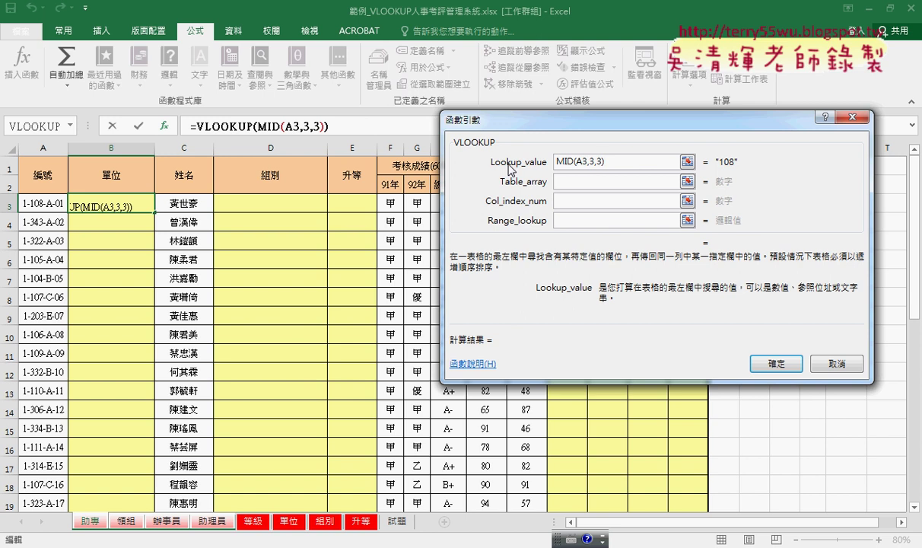
pyautogui.click(589, 183)
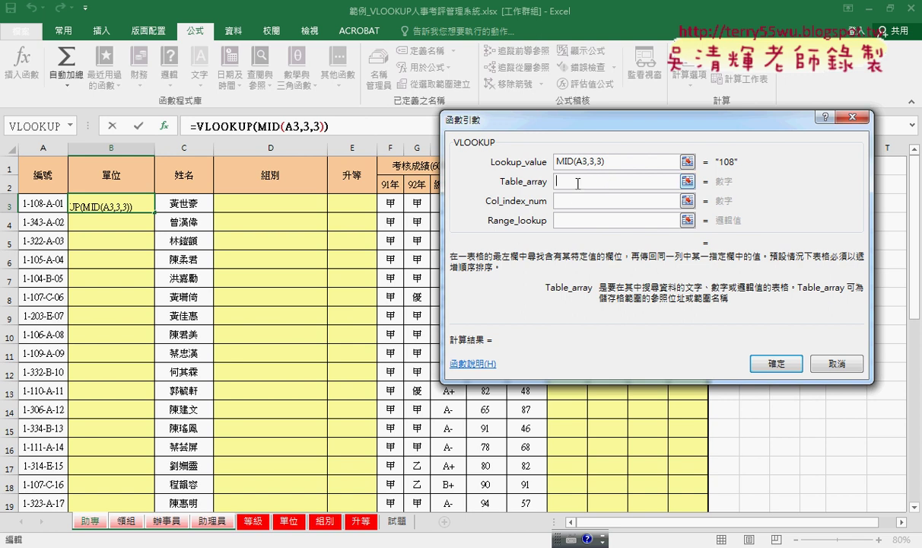
pyautogui.click(292, 525)
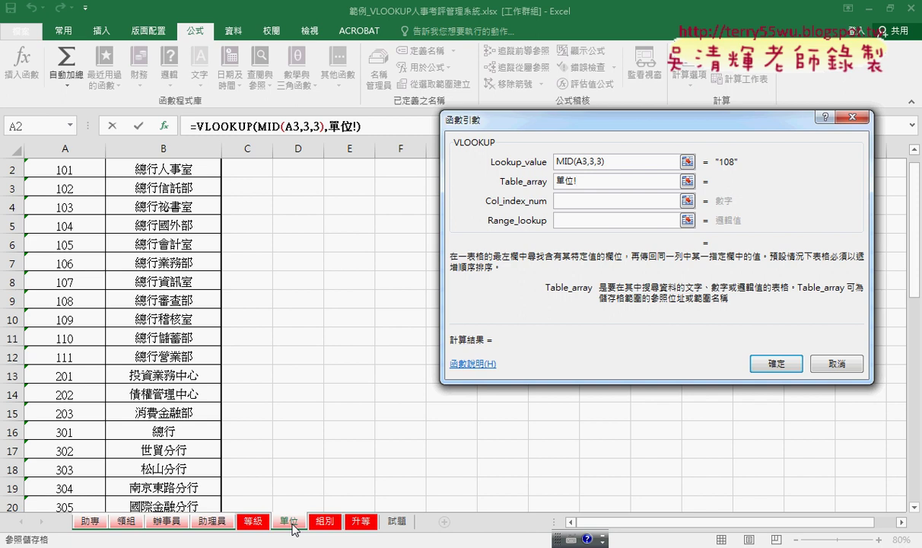
pyautogui.moveTo(68, 187)
pyautogui.mouseDown()
pyautogui.moveTo(165, 412)
pyautogui.moveTo(164, 504)
pyautogui.moveTo(189, 489)
pyautogui.mouseUp()
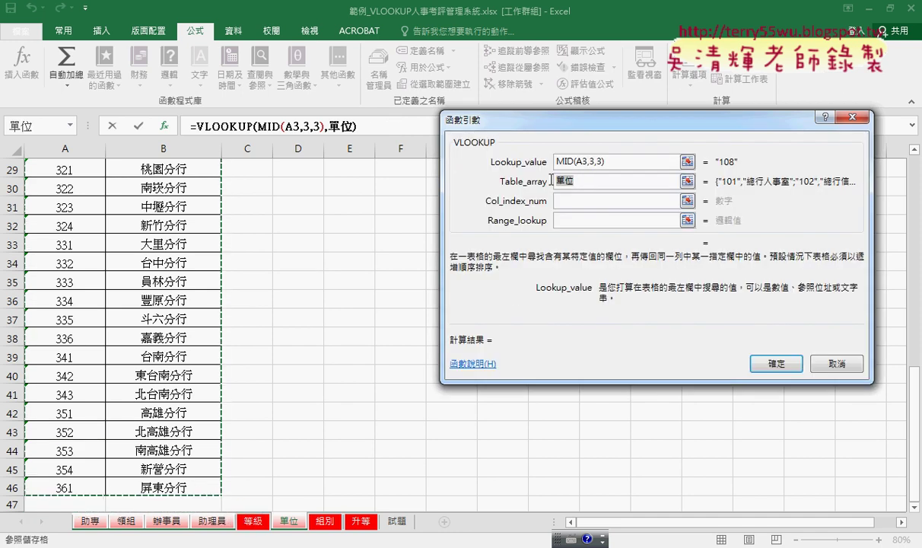
# Step: Set column index 2 and range lookup 0, then fill the unit lookup down column B
pyautogui.click(601, 181)
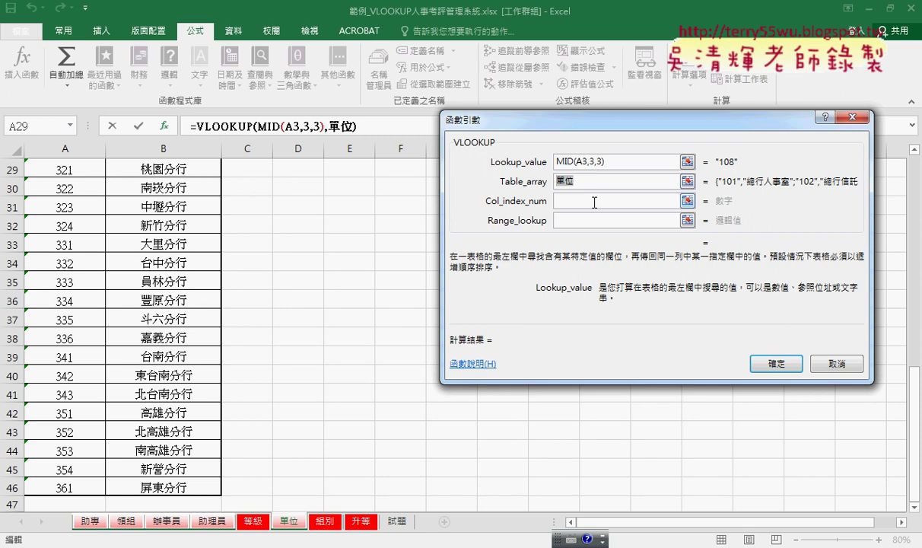
pyautogui.click(594, 203)
pyautogui.write('2')
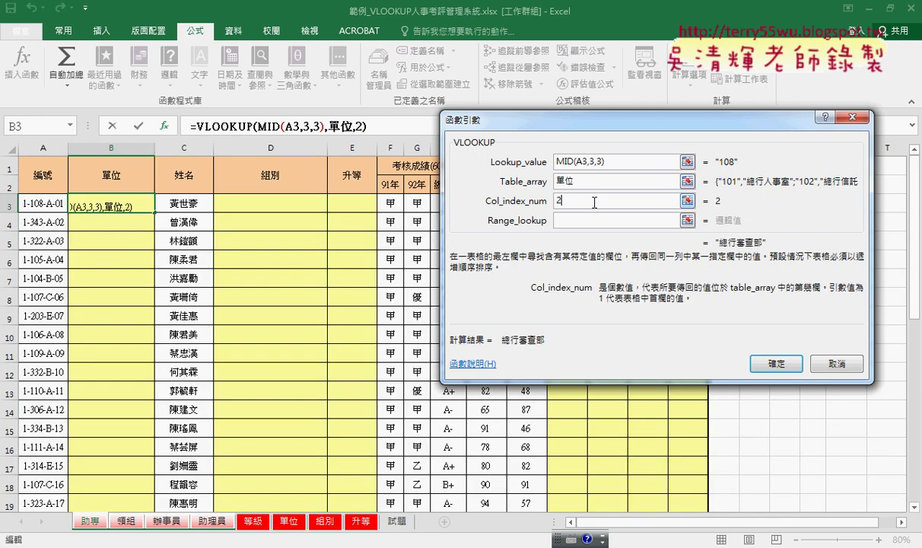
pyautogui.click(599, 222)
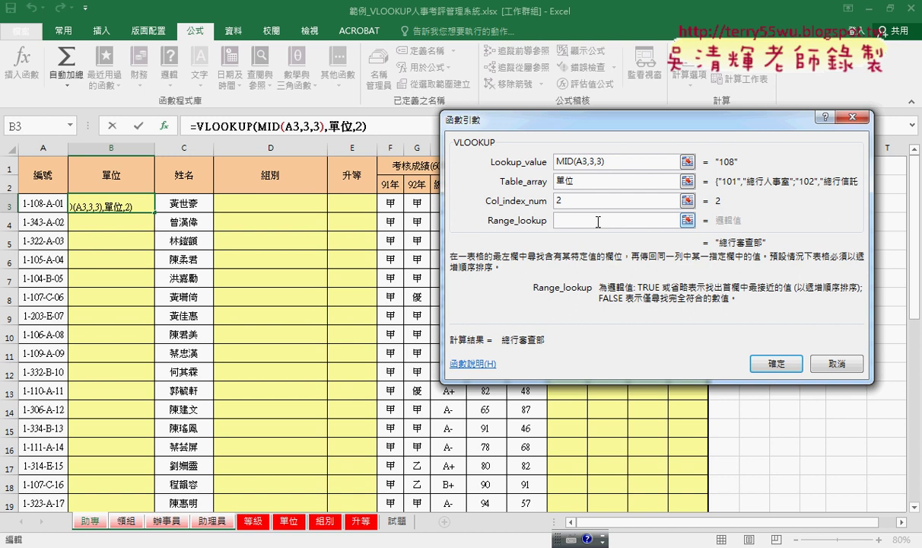
pyautogui.write('0')
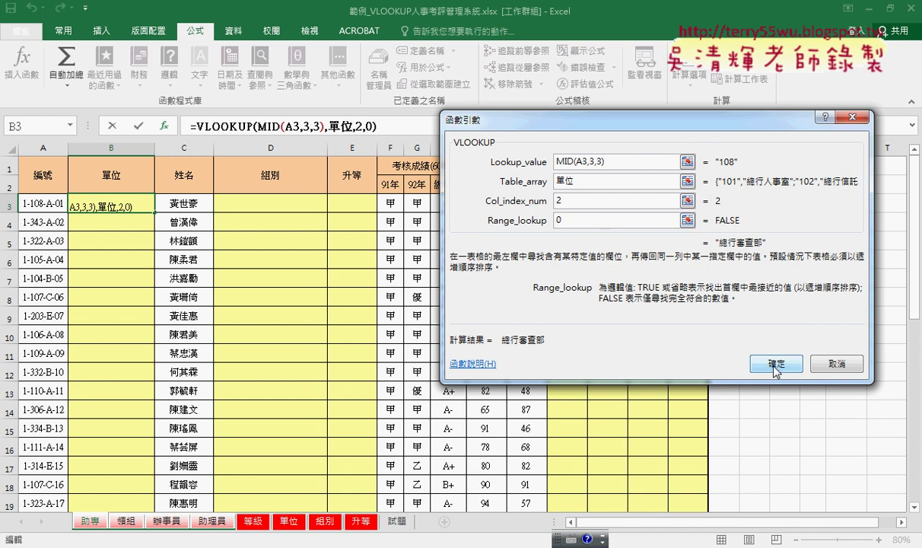
pyautogui.click(776, 363)
pyautogui.doubleClick(155, 213)
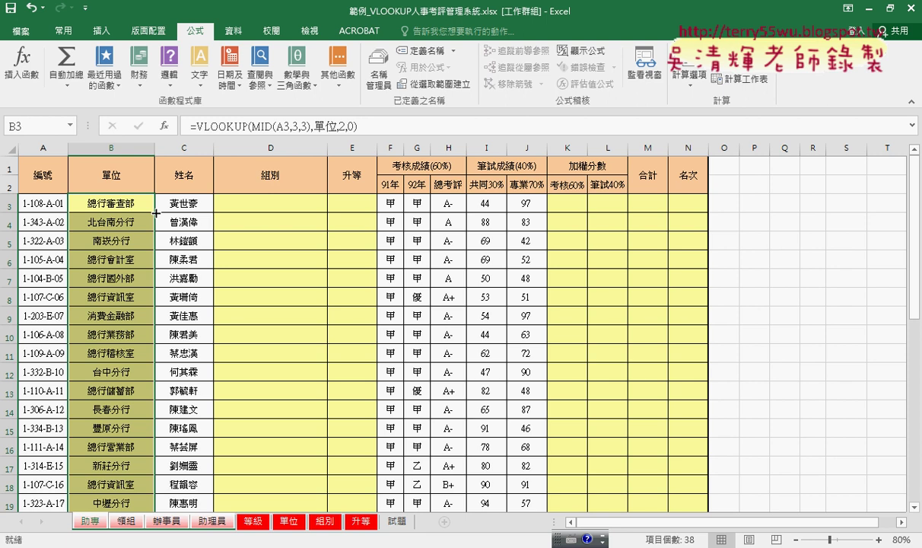
# Step: Select D3, check the 組別 code table, and regroup the staff sheets
pyautogui.click(270, 201)
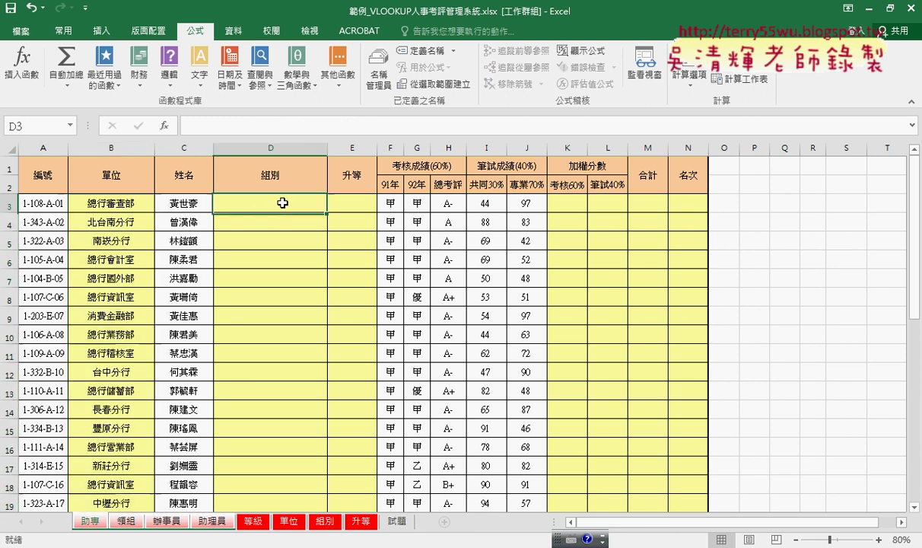
pyautogui.click(326, 522)
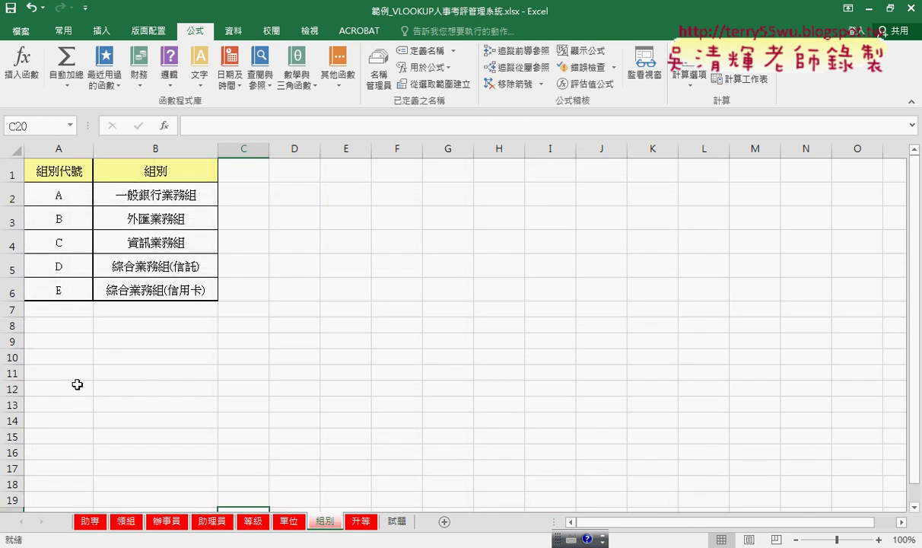
pyautogui.click(89, 524)
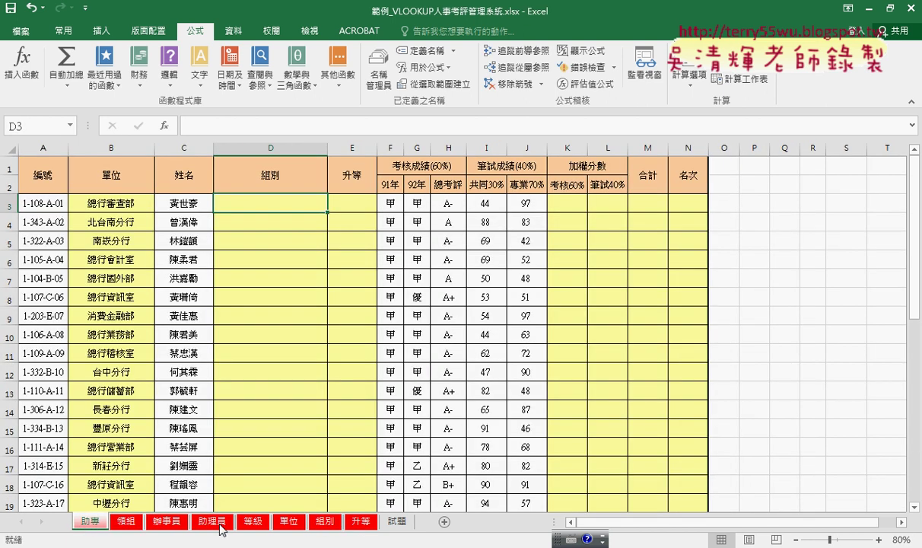
pyautogui.keyDown('shift'); pyautogui.click(216, 523); pyautogui.keyUp('shift')
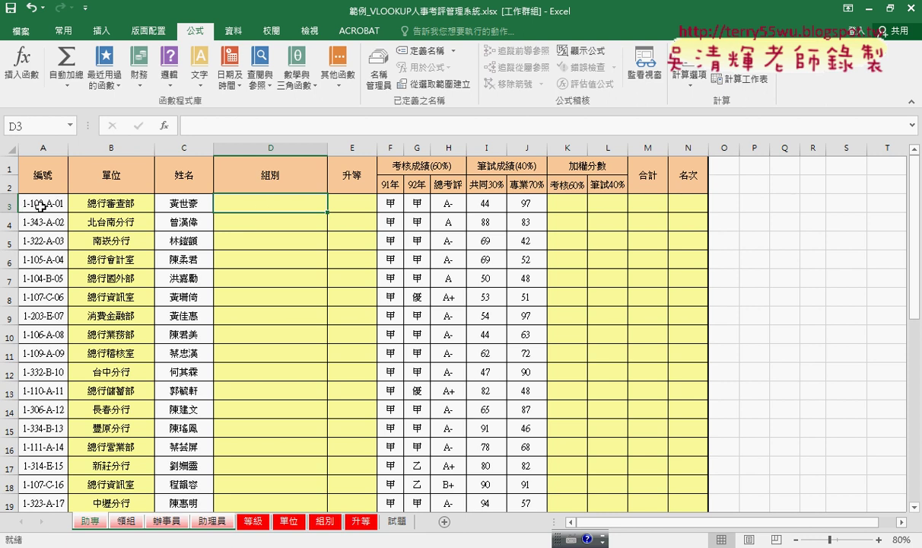
# Step: Enter =MID(A3,7,1) in D3 to extract the group letter from the ID
pyautogui.click(164, 126)
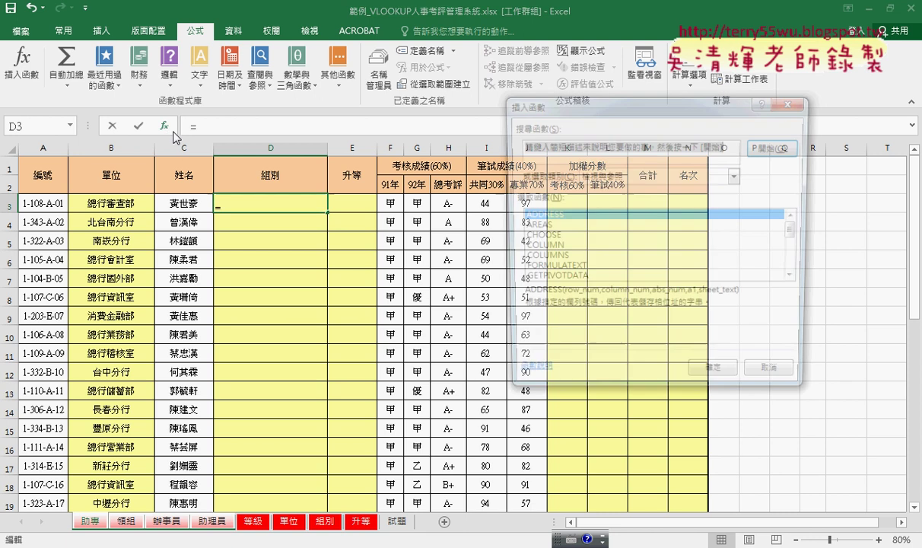
pyautogui.click(590, 175)
pyautogui.click(625, 197)
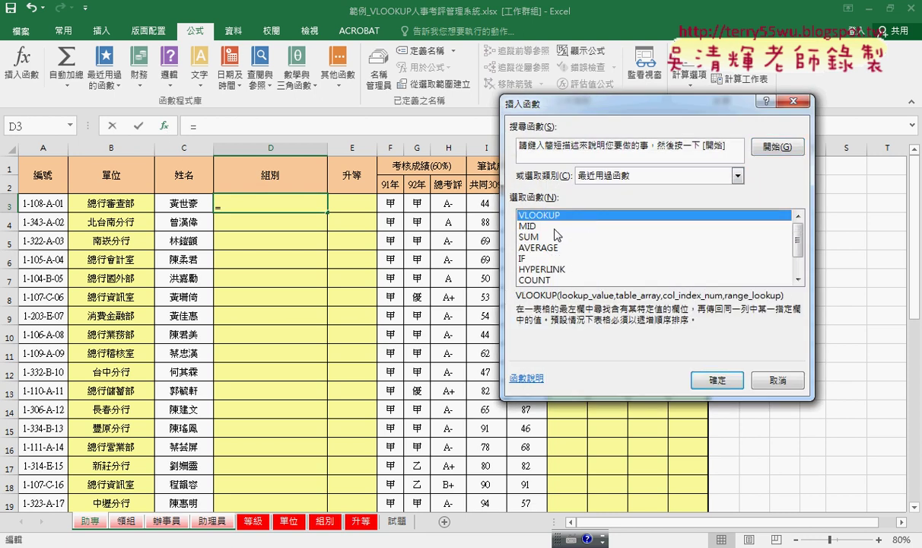
pyautogui.doubleClick(525, 225)
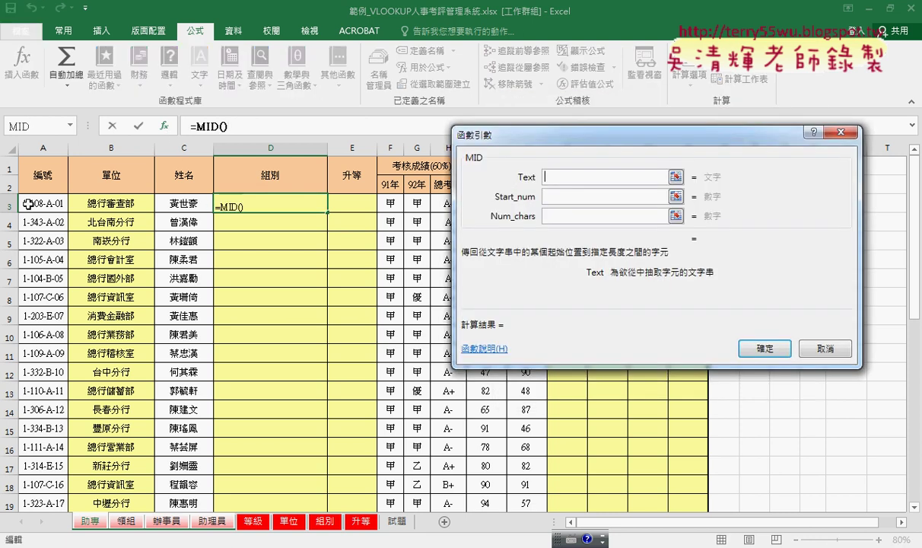
pyautogui.click(29, 202)
pyautogui.click(562, 195)
pyautogui.write('7')
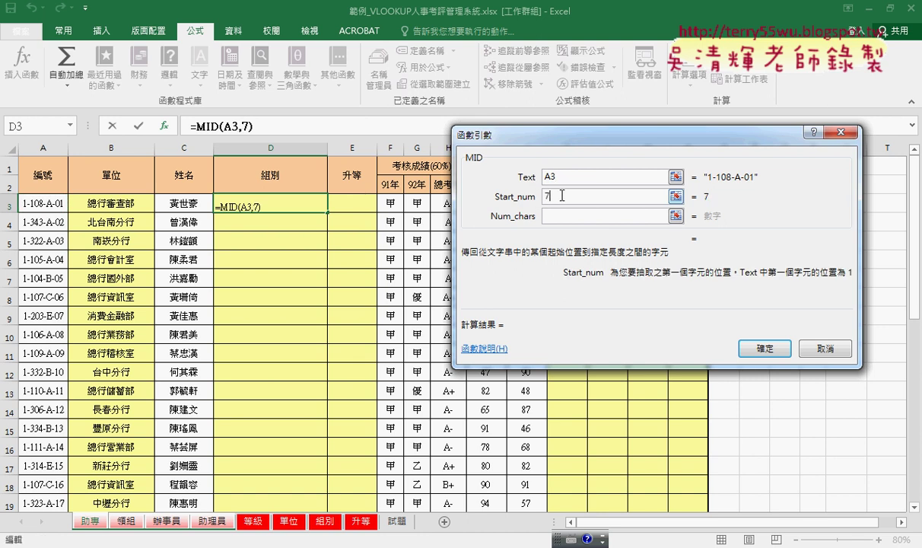
pyautogui.press('Tab')
pyautogui.write('1')
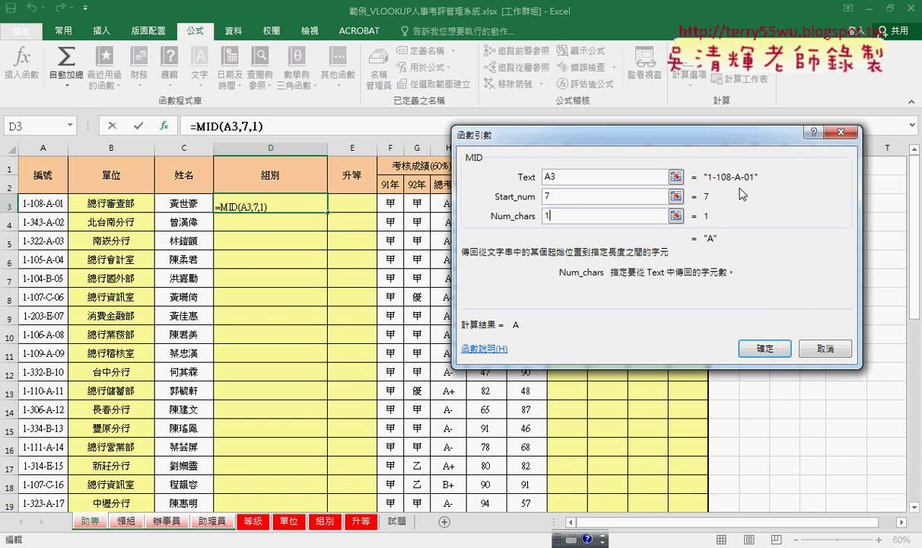
pyautogui.click(764, 349)
# Step: Wrap the cut MID expression in a VLOOKUP over the 組別 table A2:B6
pyautogui.moveTo(255, 126); pyautogui.dragTo(196, 125)
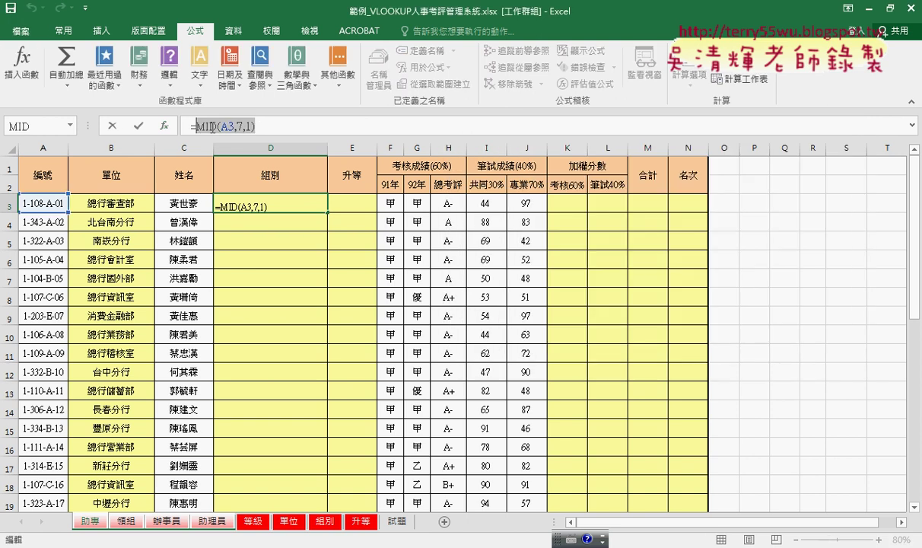
pyautogui.rightClick(236, 126)
pyautogui.click(249, 136)
pyautogui.click(163, 125)
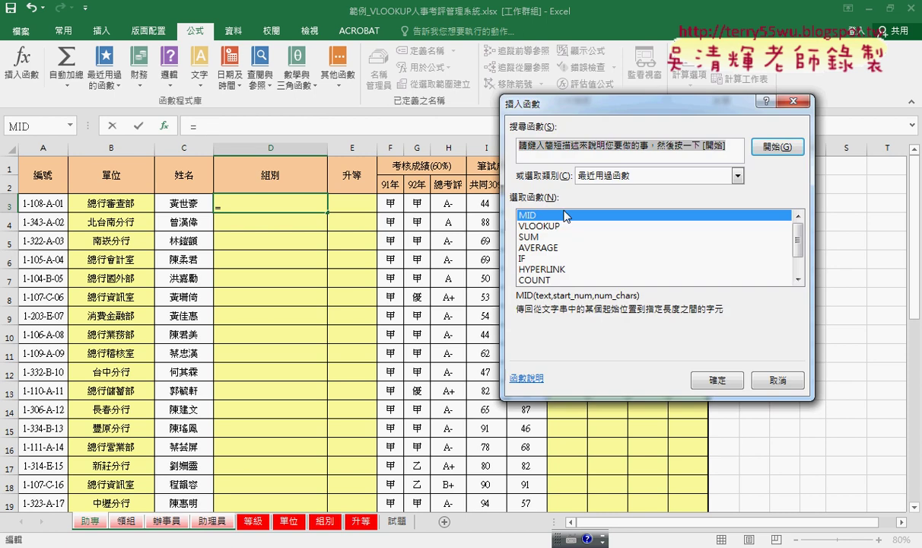
pyautogui.doubleClick(567, 228)
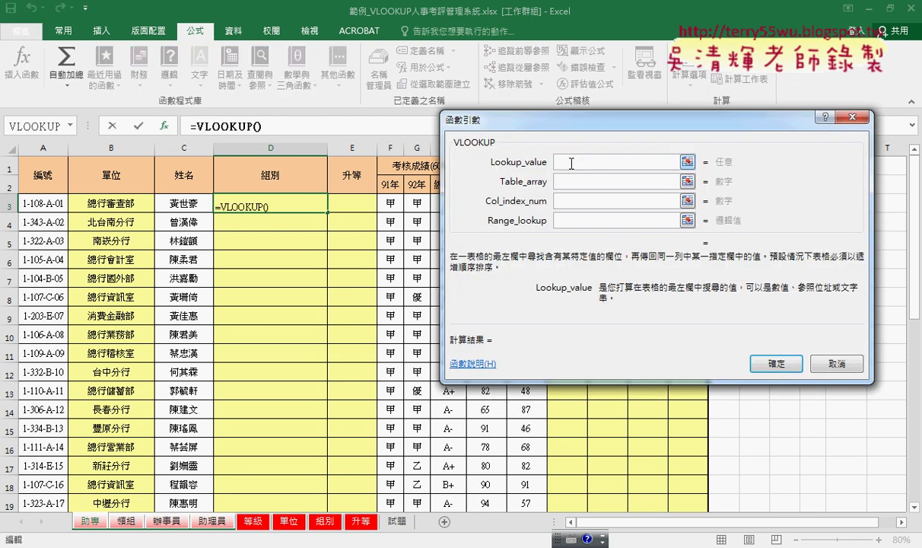
pyautogui.rightClick(572, 162)
pyautogui.click(608, 190)
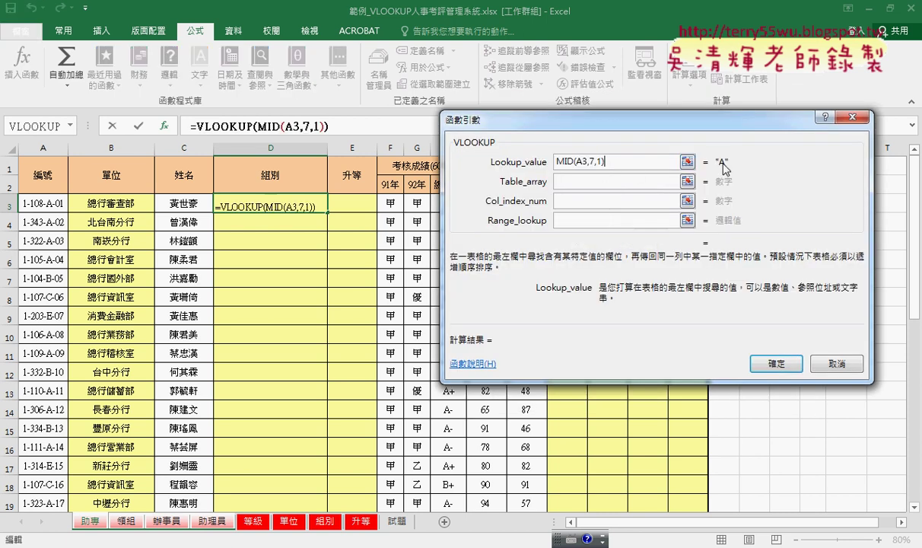
pyautogui.click(596, 181)
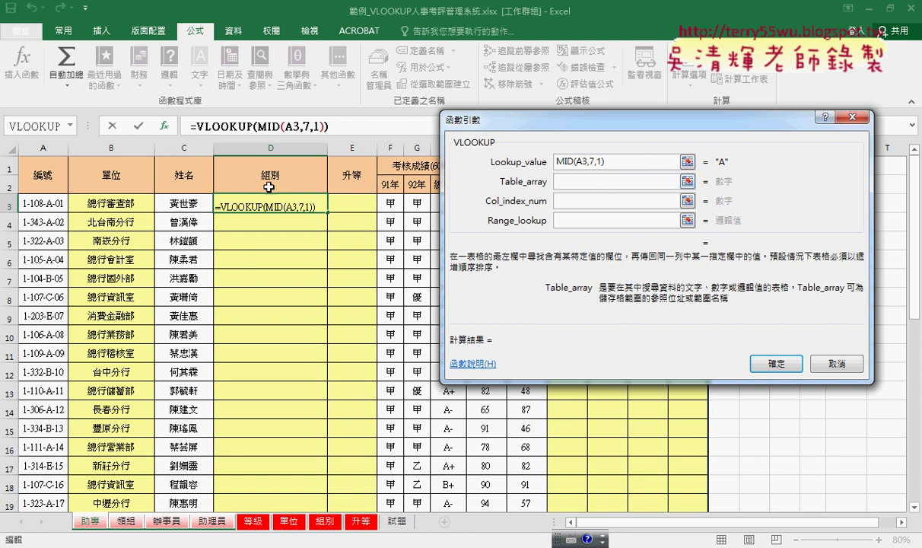
pyautogui.click(325, 522)
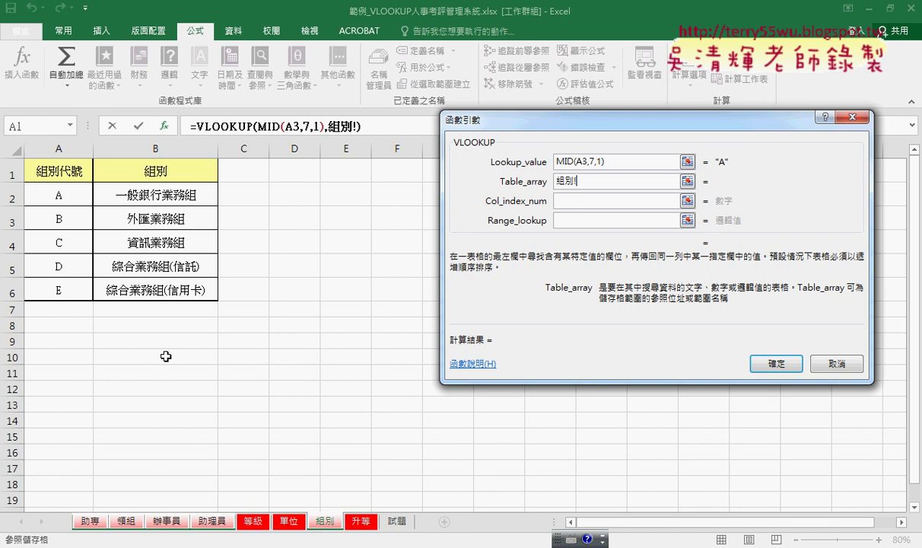
pyautogui.moveTo(58, 187); pyautogui.dragTo(181, 290)
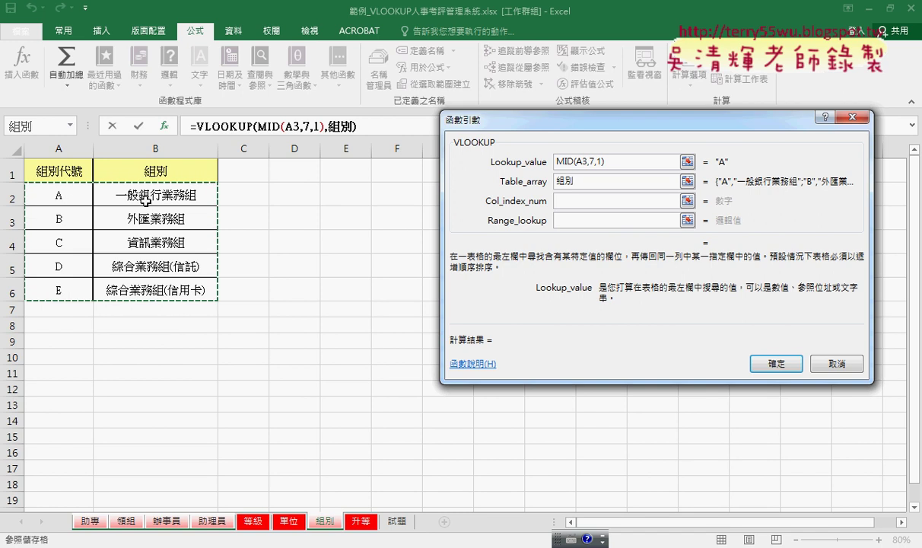
# Step: Set column 2 and exact match 0, then fill the group lookup down column D
pyautogui.click(570, 202)
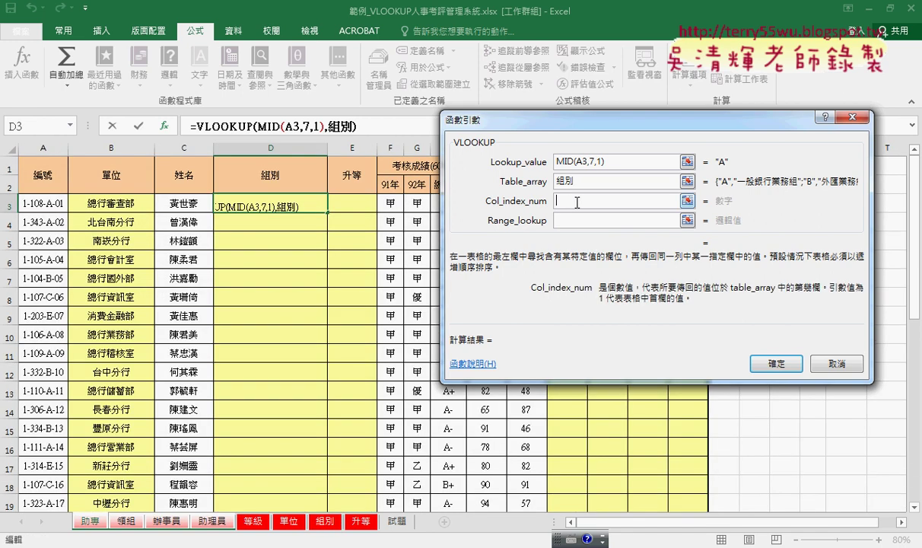
pyautogui.write('2')
pyautogui.click(595, 218)
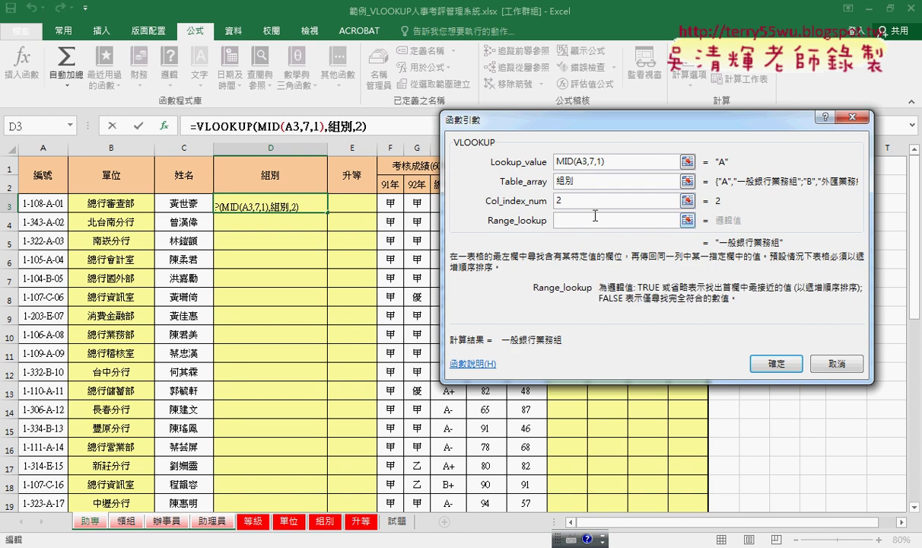
pyautogui.write('0')
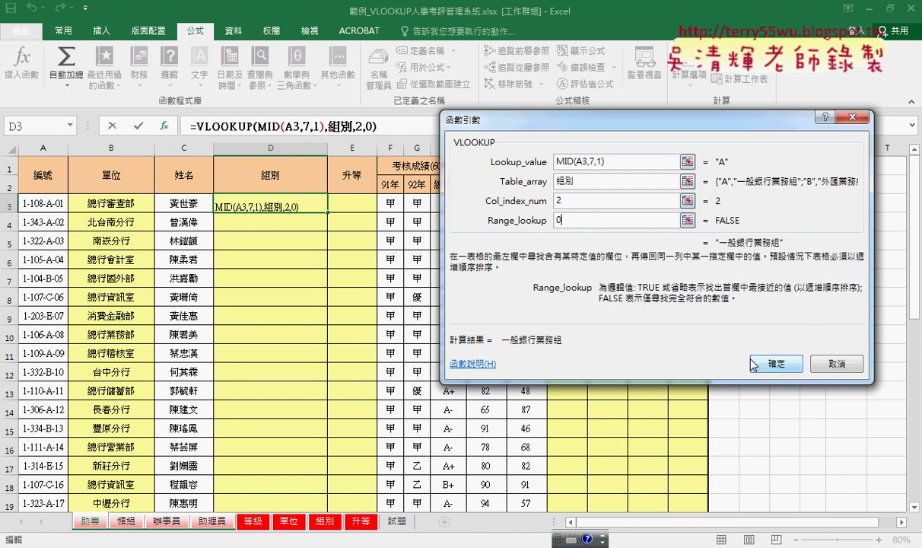
pyautogui.click(774, 363)
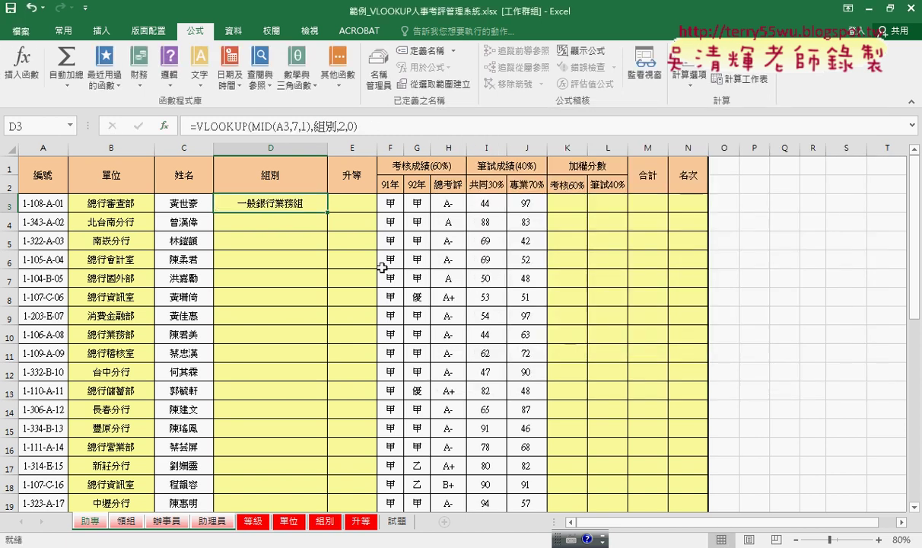
pyautogui.doubleClick(328, 213)
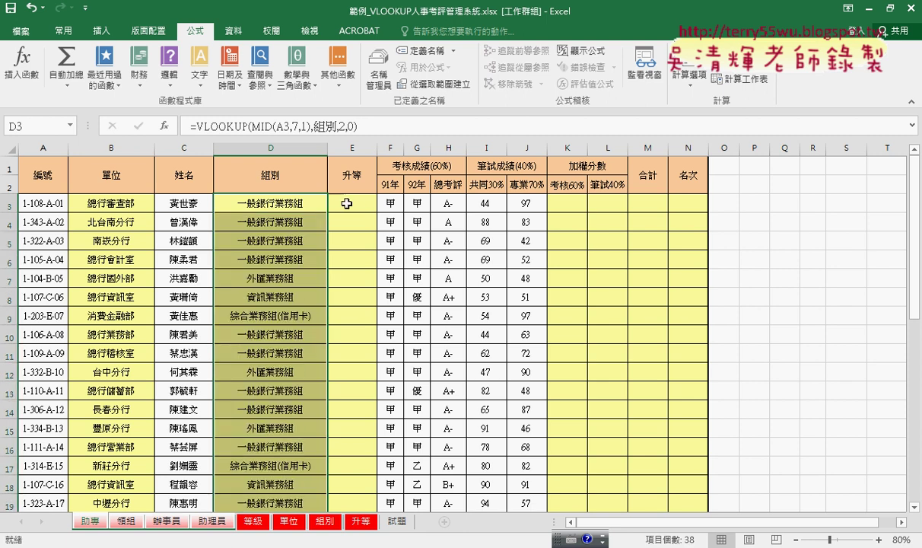
# Step: Select E3 and check promotion code 1 in the 升等 table
pyautogui.click(357, 203)
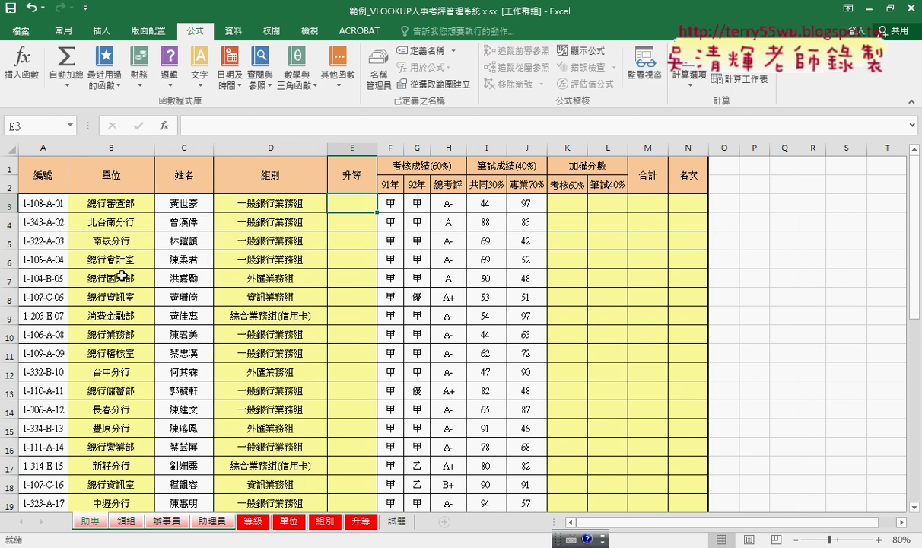
pyautogui.click(359, 523)
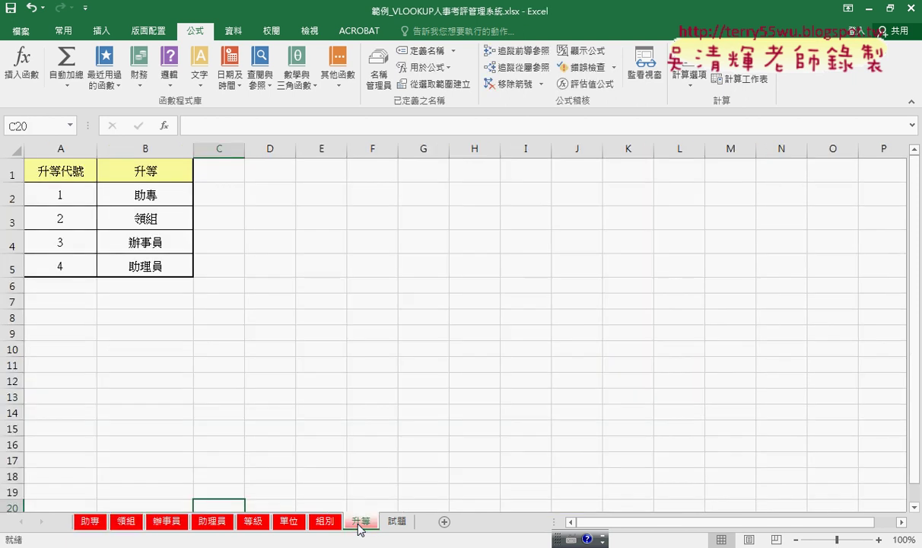
pyautogui.click(71, 194)
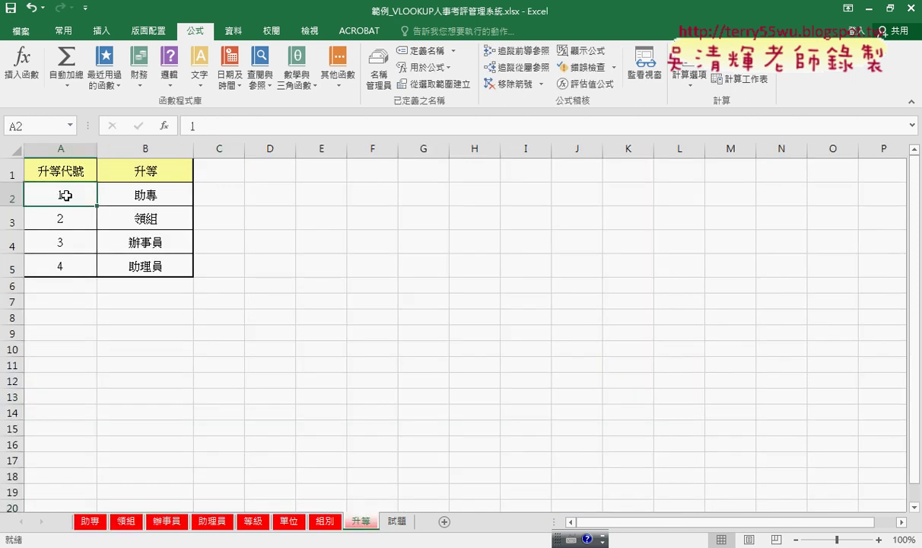
pyautogui.click(85, 522)
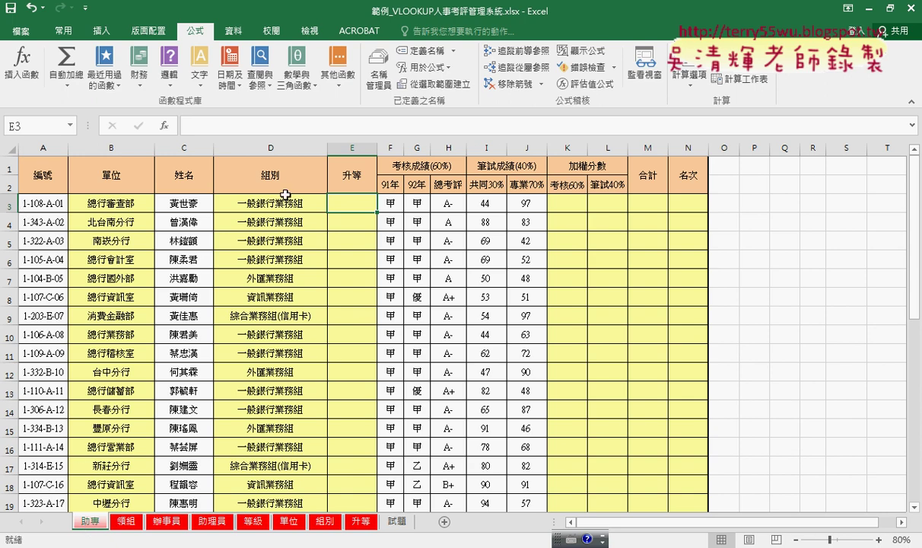
# Step: Start a function in E3 and list the Text category functions
pyautogui.click(166, 126)
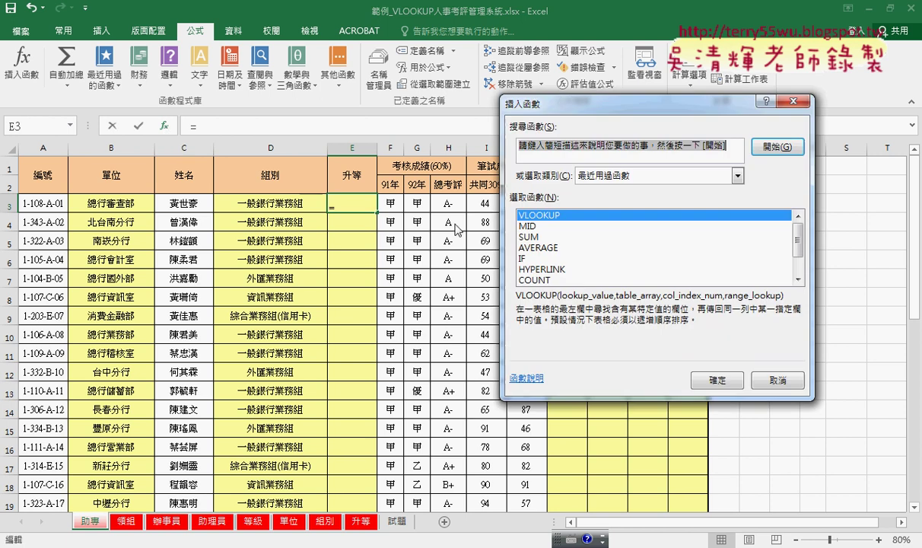
pyautogui.click(533, 226)
pyautogui.click(592, 177)
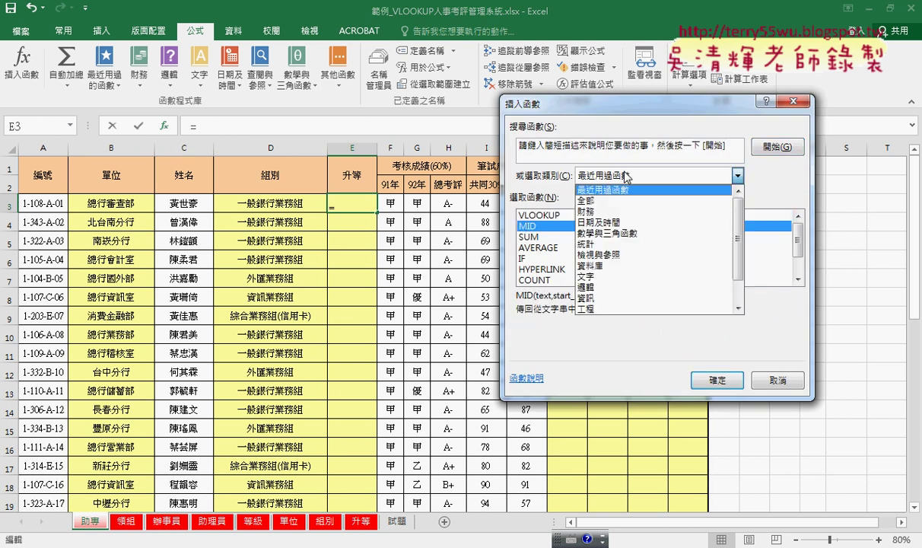
pyautogui.click(592, 263)
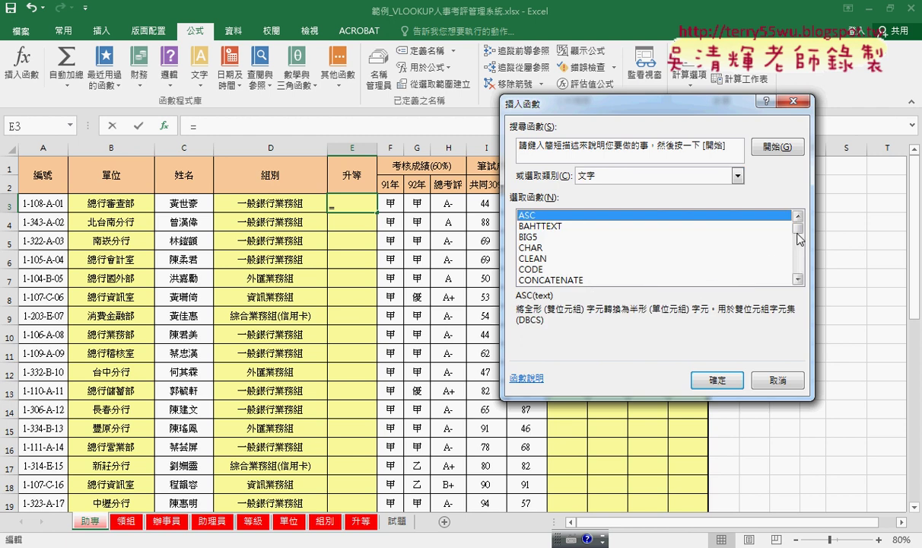
pyautogui.scroll(-3, 757, 239)
pyautogui.scroll(-1, 757, 240)
# Step: Enter =LEFT(A3,1) for E3, previewing 1 from ID 1-108-A-01
pyautogui.click(545, 238)
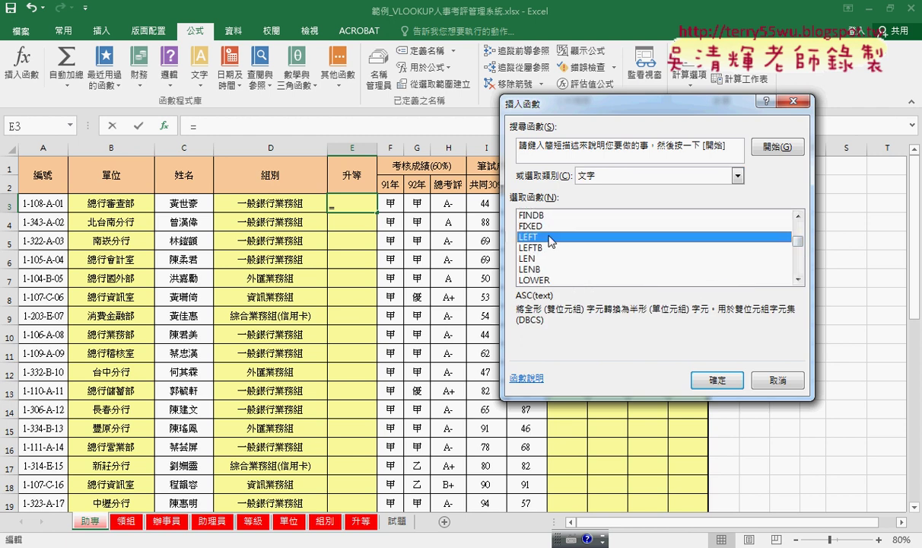
pyautogui.doubleClick(532, 242)
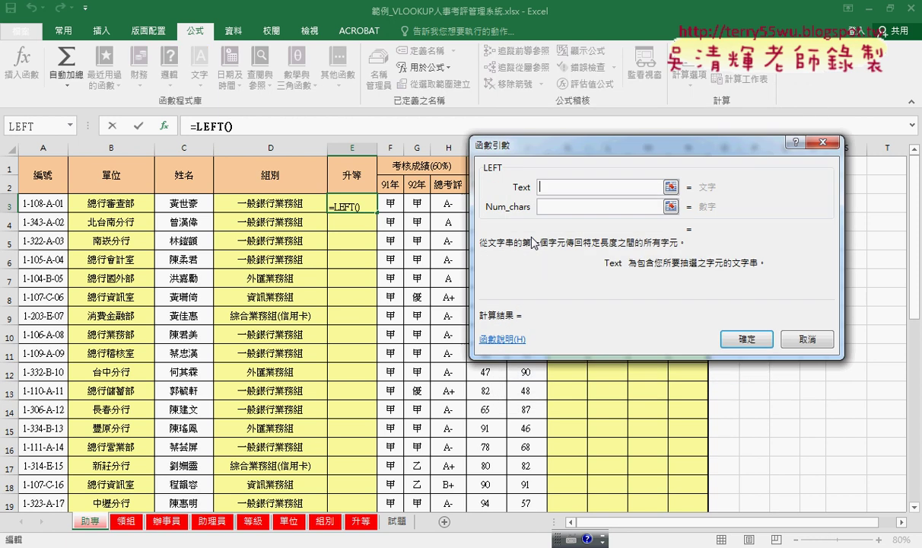
pyautogui.click(42, 207)
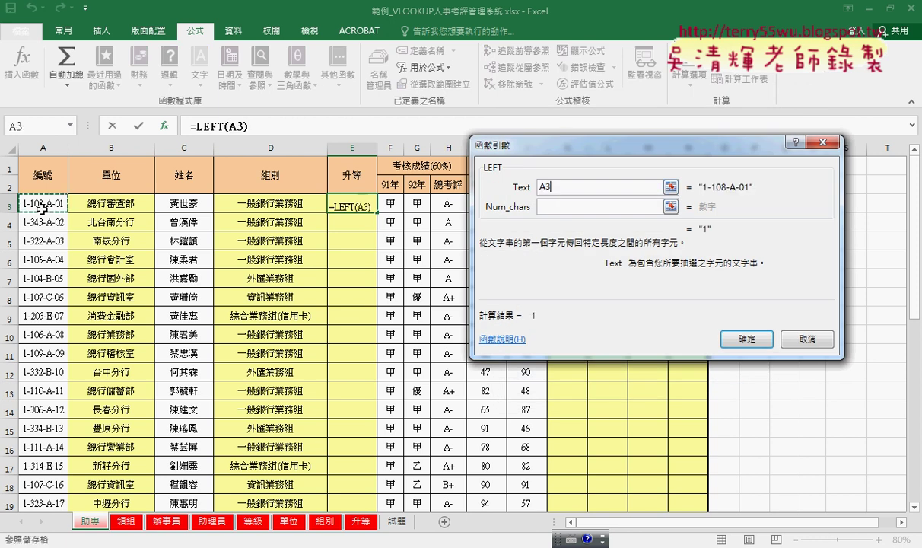
pyautogui.click(578, 206)
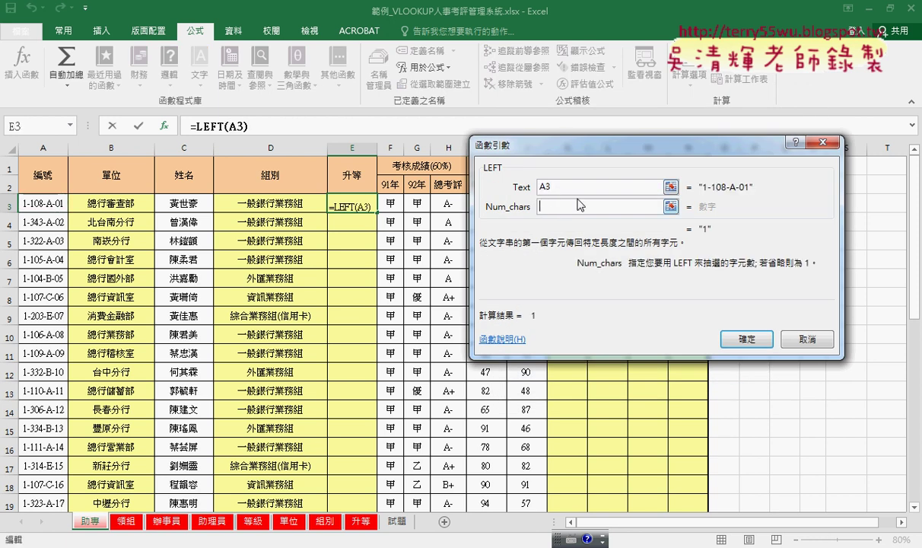
pyautogui.write('1')
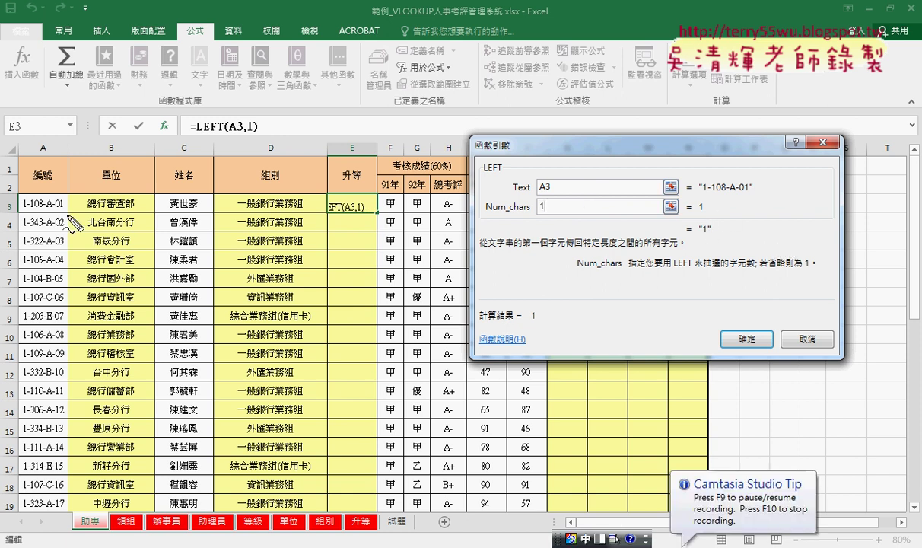
pyautogui.moveTo(65, 216); pyautogui.dragTo(22, 217)
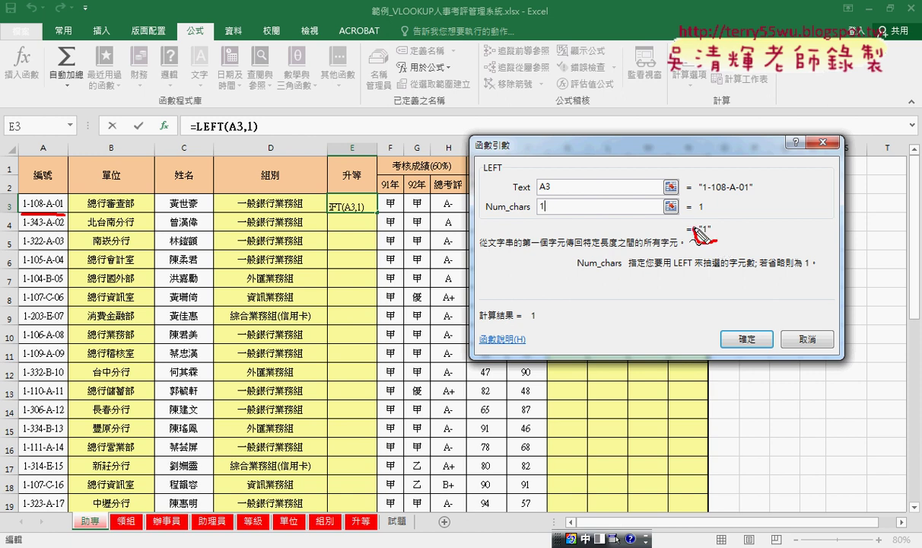
pyautogui.moveTo(694, 238)
pyautogui.mouseDown()
pyautogui.moveTo(699, 217)
pyautogui.moveTo(761, 238)
pyautogui.mouseUp()
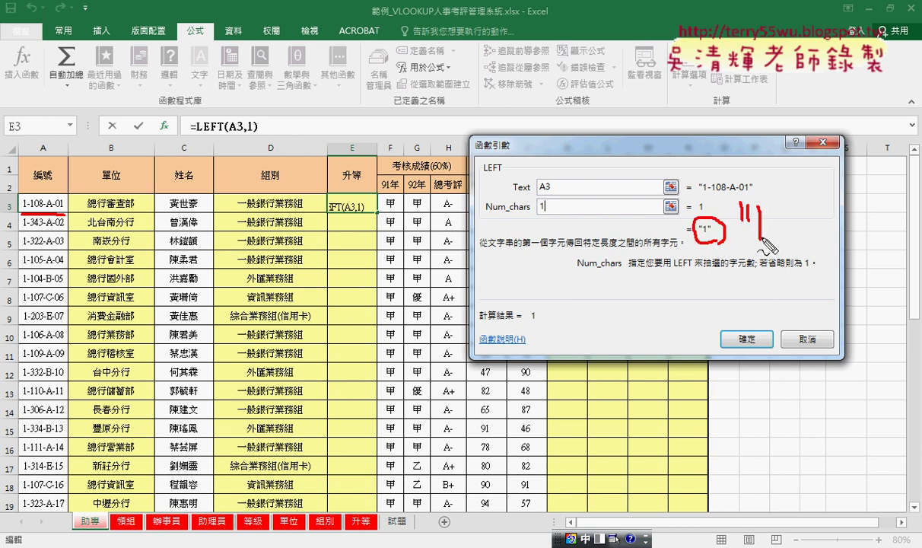
pyautogui.moveTo(726, 188)
pyautogui.mouseDown()
pyautogui.moveTo(729, 213)
pyautogui.moveTo(752, 222)
pyautogui.mouseUp()
pyautogui.moveTo(761, 169)
pyautogui.mouseDown()
pyautogui.moveTo(818, 251)
pyautogui.moveTo(745, 278)
pyautogui.mouseUp()
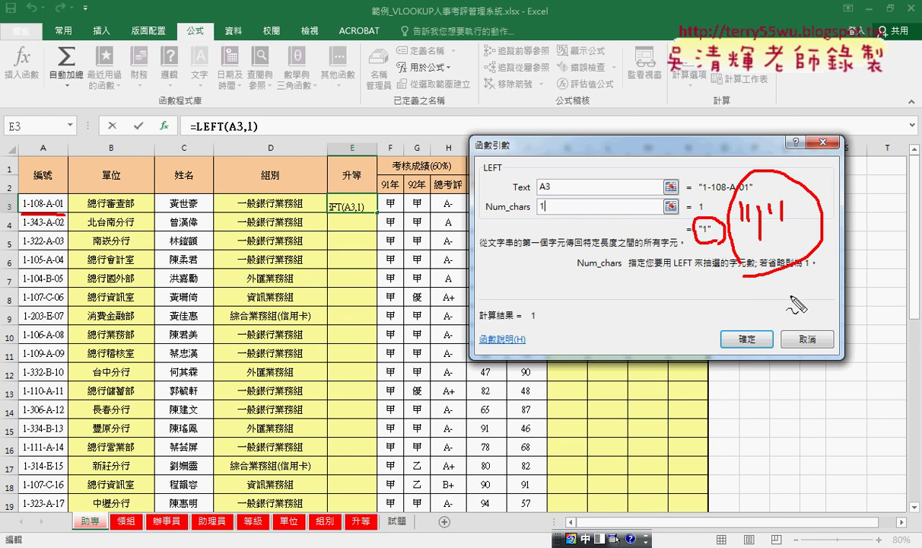
pyautogui.moveTo(821, 222); pyautogui.dragTo(842, 221)
pyautogui.moveTo(819, 235); pyautogui.dragTo(842, 234)
pyautogui.moveTo(866, 198); pyautogui.dragTo(866, 248)
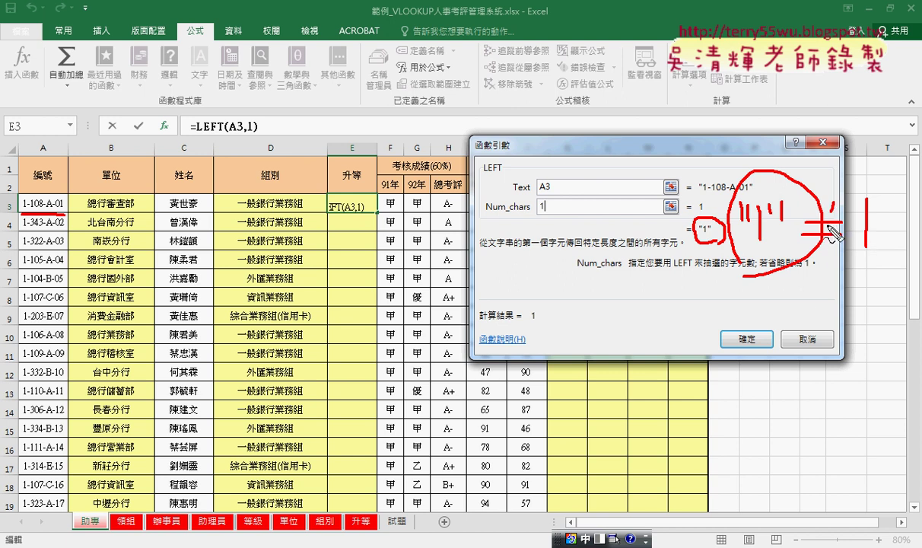
pyautogui.moveTo(831, 202); pyautogui.dragTo(815, 246)
pyautogui.moveTo(757, 243); pyautogui.dragTo(776, 247)
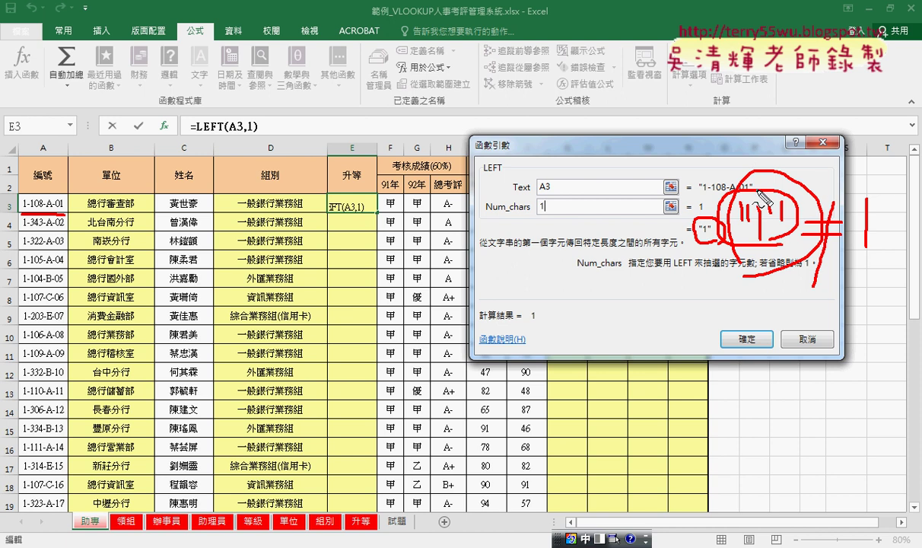
pyautogui.moveTo(746, 113); pyautogui.dragTo(746, 158)
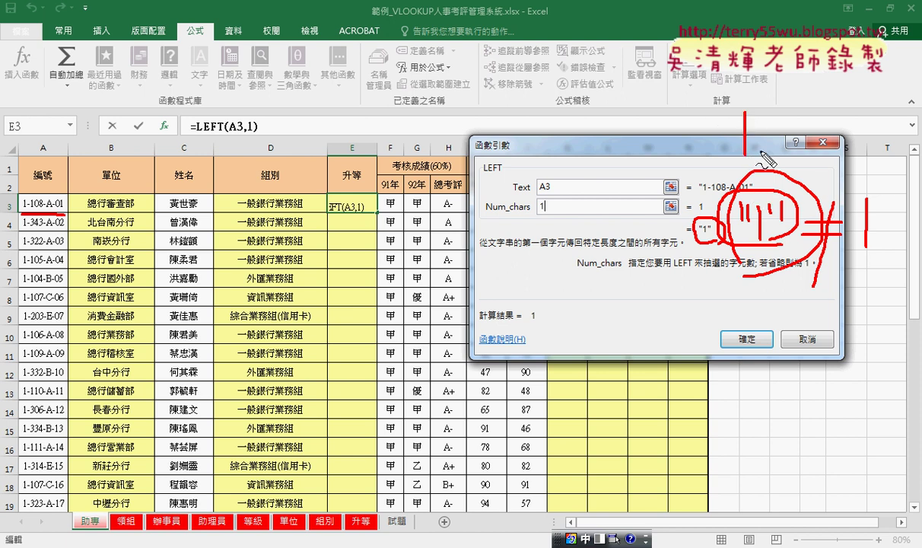
pyautogui.moveTo(794, 135); pyautogui.dragTo(833, 164)
pyautogui.moveTo(712, 185)
pyautogui.mouseDown()
pyautogui.moveTo(687, 122)
pyautogui.moveTo(725, 187)
pyautogui.moveTo(679, 148)
pyautogui.moveTo(673, 169)
pyautogui.mouseUp()
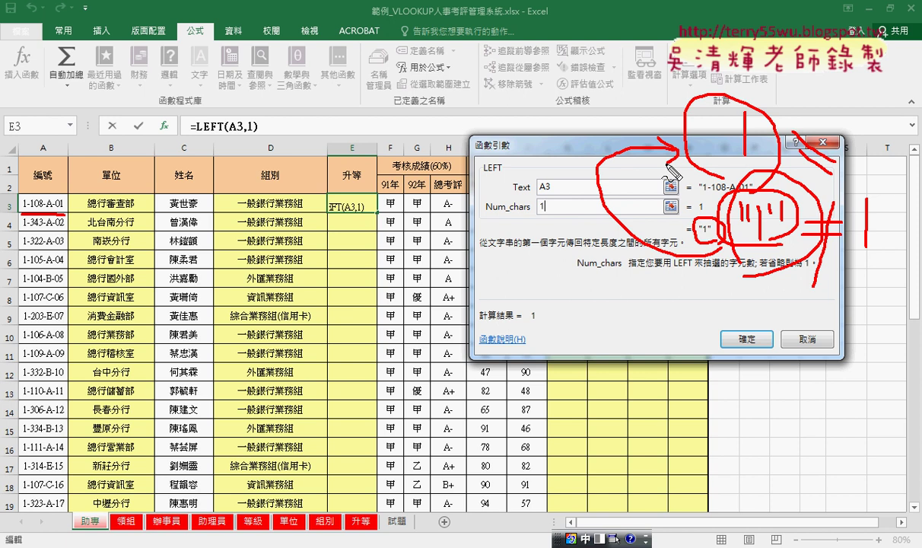
pyautogui.press('Escape')
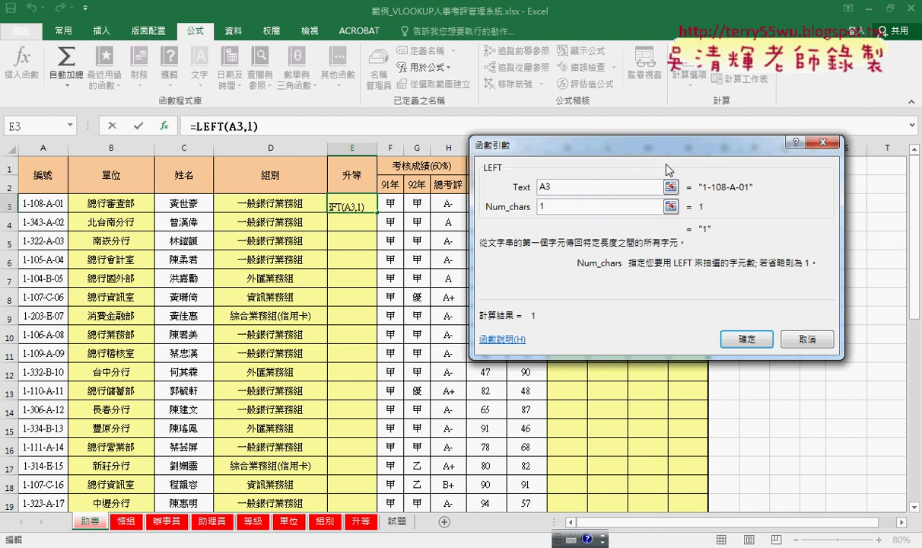
# Step: Confirm the LEFT formula in E3 and wrap it as =VALUE(LEFT(A3,1))
pyautogui.click(747, 339)
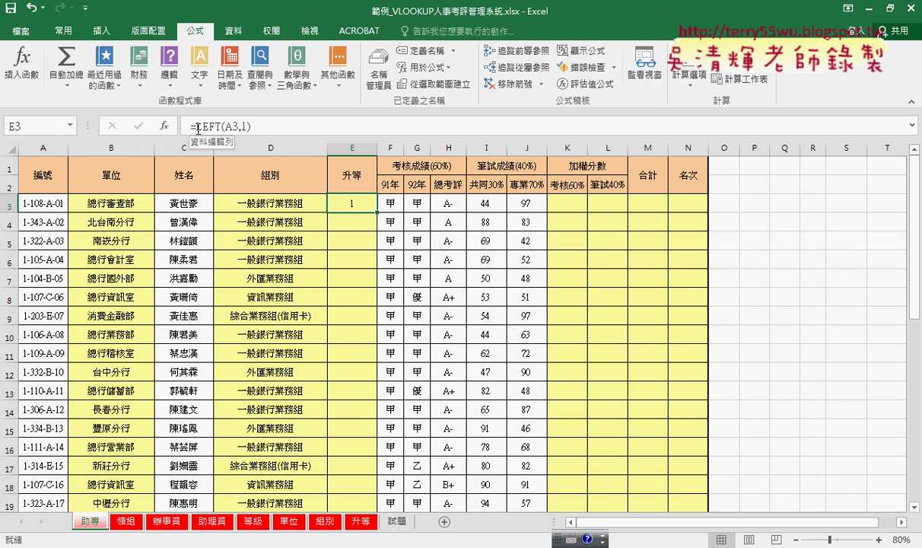
pyautogui.moveTo(196, 126)
pyautogui.mouseDown()
pyautogui.moveTo(247, 132)
pyautogui.moveTo(232, 127)
pyautogui.mouseUp()
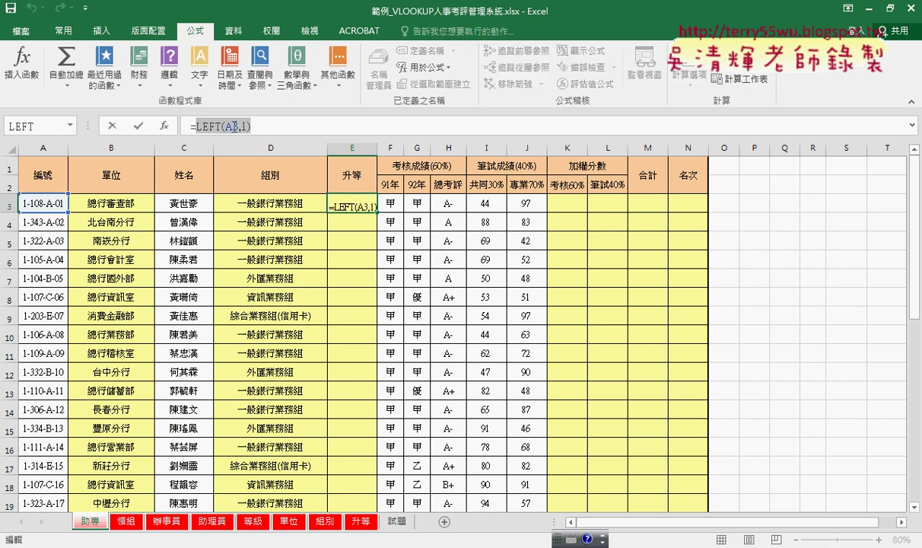
pyautogui.click(197, 127)
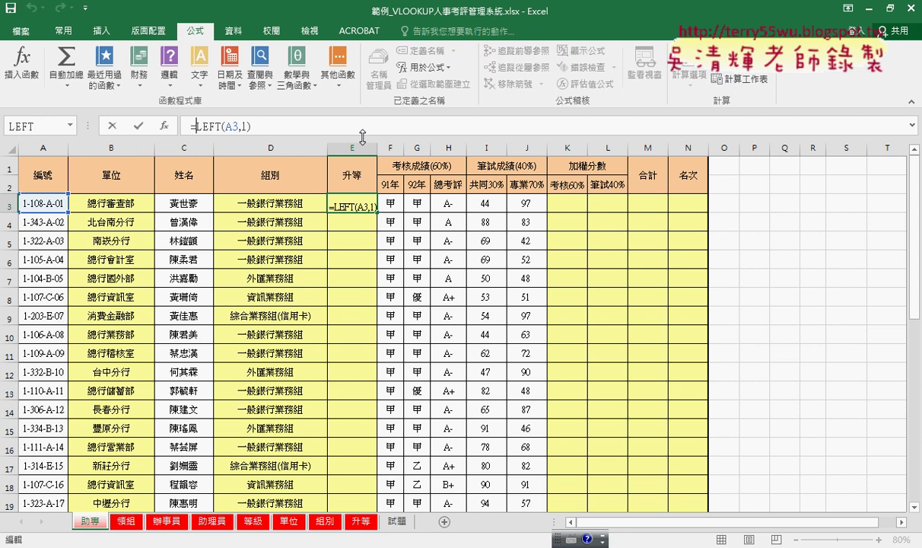
pyautogui.write('v')
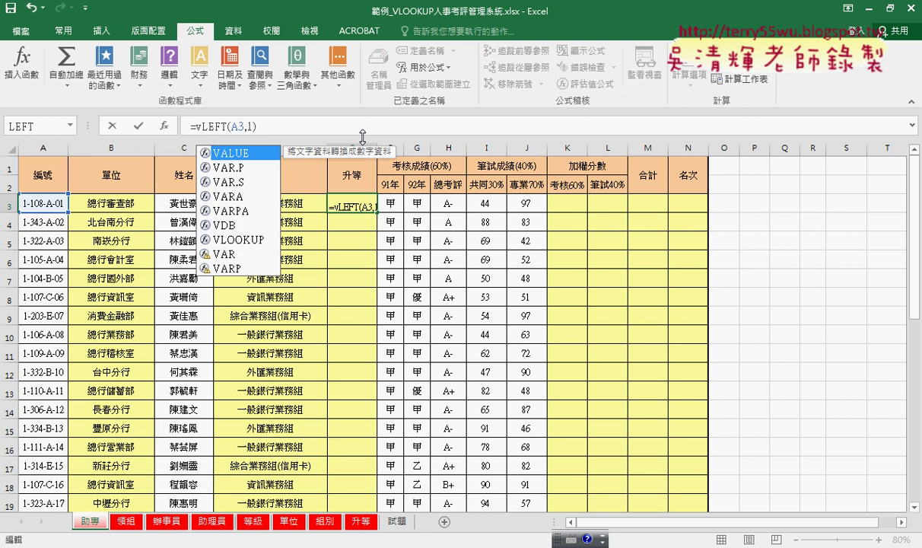
pyautogui.doubleClick(235, 153)
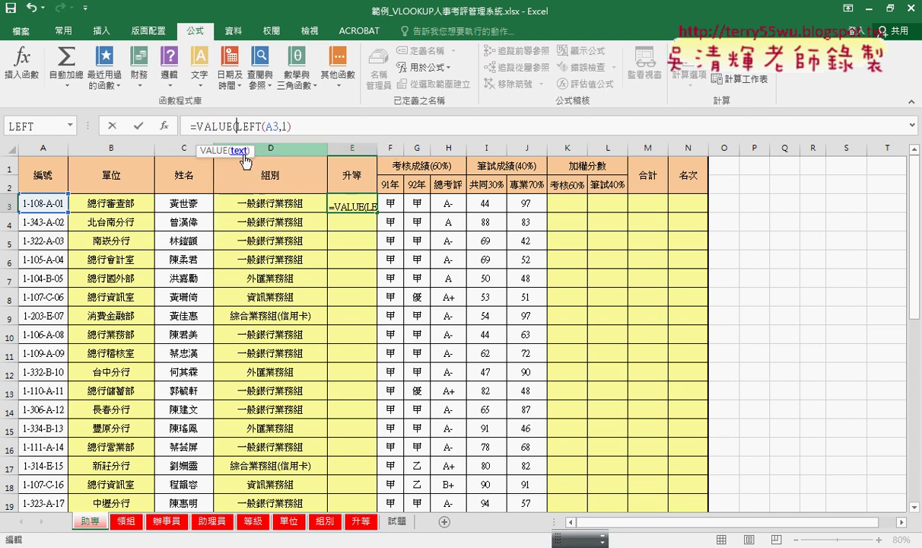
pyautogui.click(314, 124)
pyautogui.write(')')
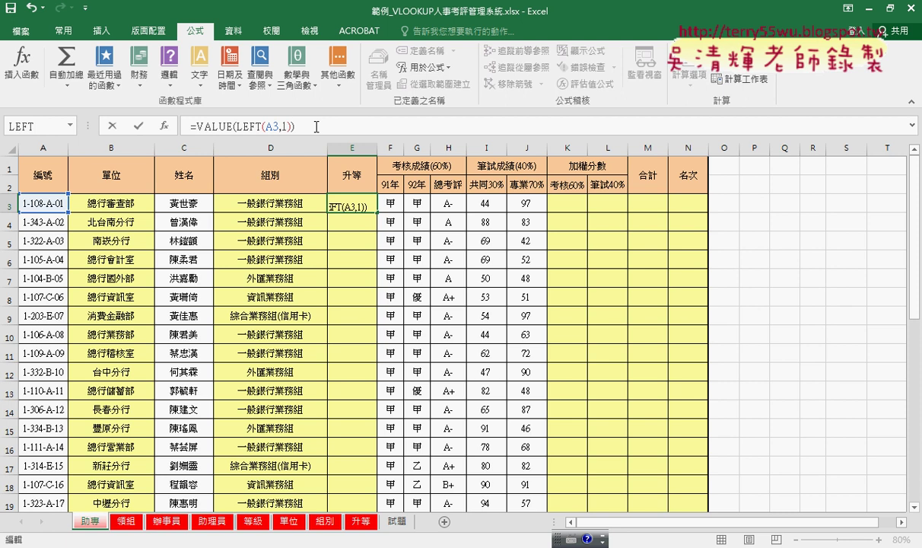
# Step: Cut the VALUE(LEFT(A3,1)) text out of E3, leaving only the equals sign for a new function
pyautogui.moveTo(316, 126); pyautogui.dragTo(187, 126)
pyautogui.rightClick(218, 130)
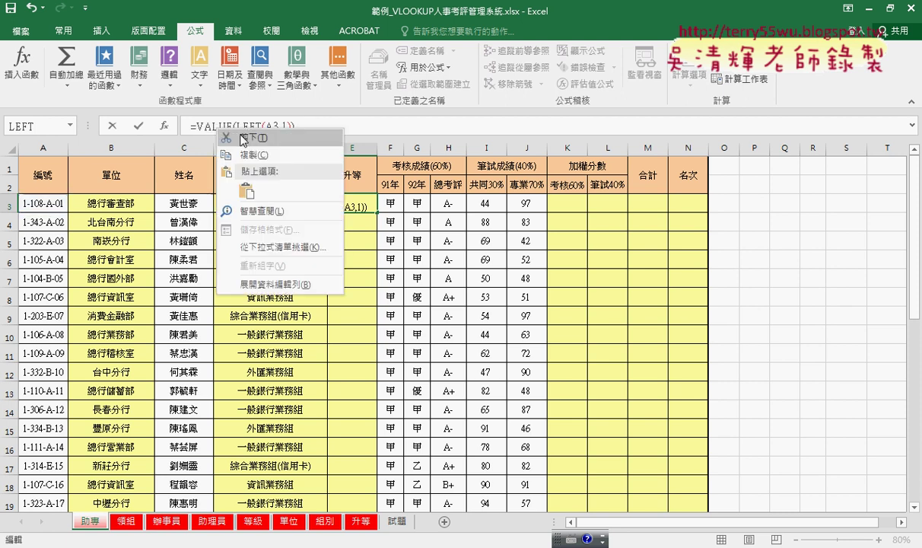
pyautogui.click(242, 139)
pyautogui.click(163, 126)
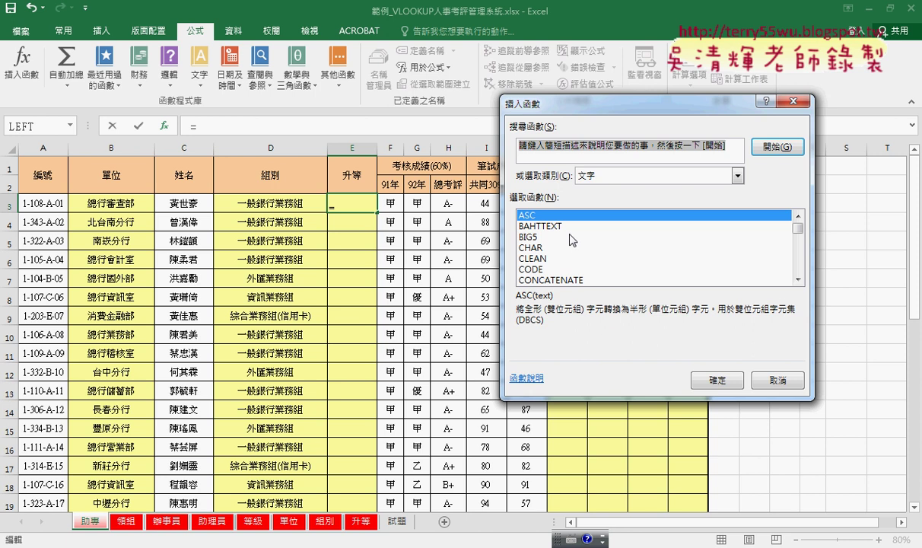
# Step: Choose VLOOKUP for E3 and paste VALUE(LEFT(A3,1)) as its lookup value
pyautogui.click(580, 176)
pyautogui.click(572, 187)
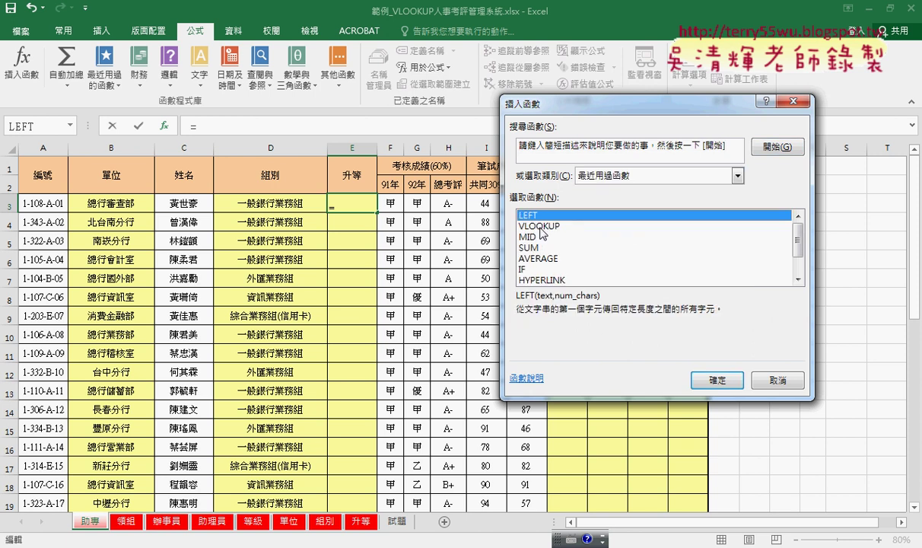
pyautogui.doubleClick(540, 226)
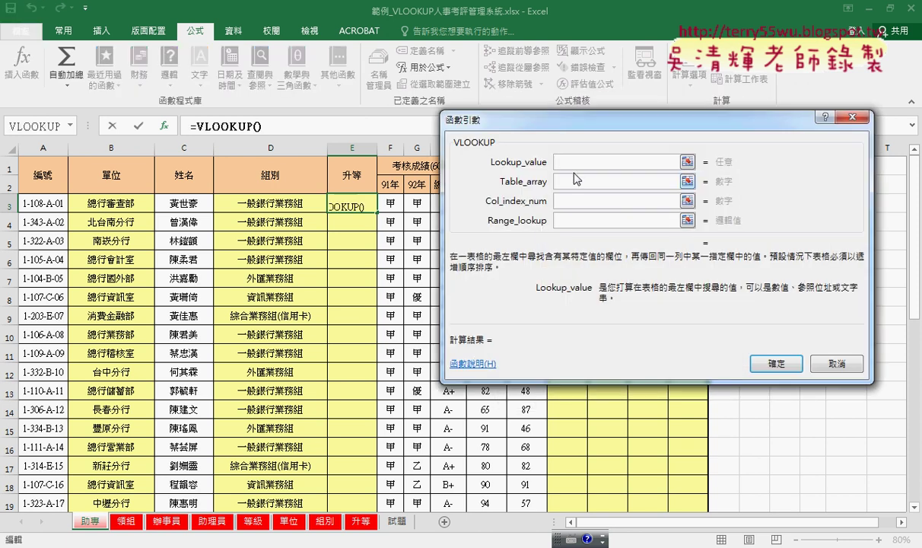
pyautogui.rightClick(582, 178)
pyautogui.press('p')
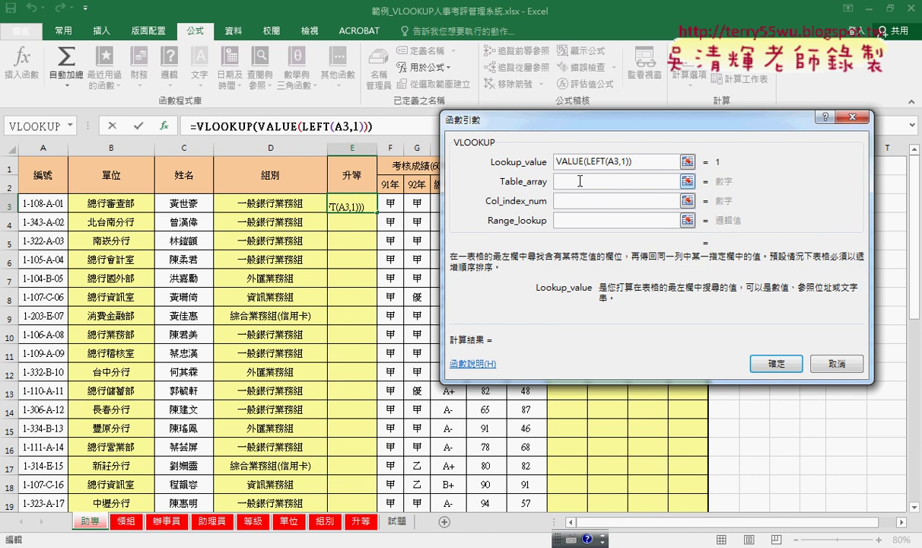
pyautogui.click(580, 181)
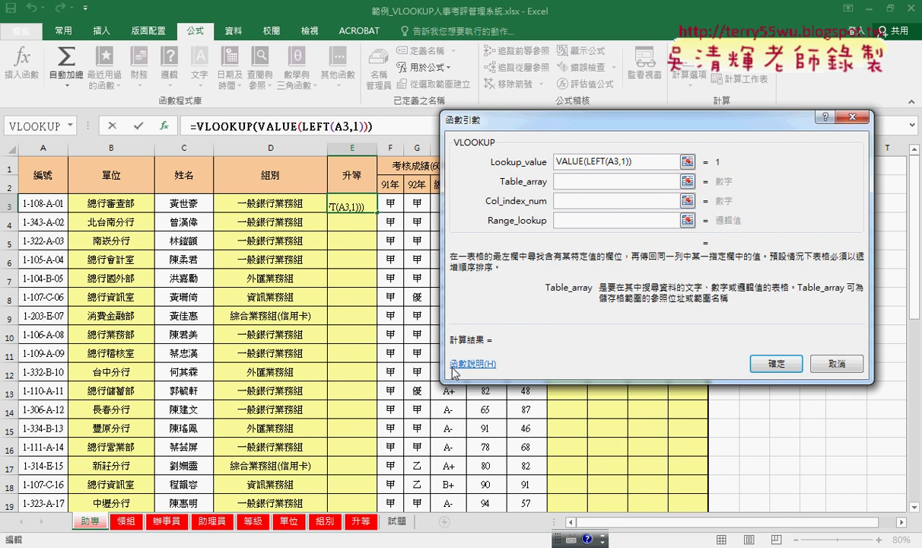
# Step: Complete the lookup with table 升等, column 2 and exact match 0, showing 助專
pyautogui.press('F3')
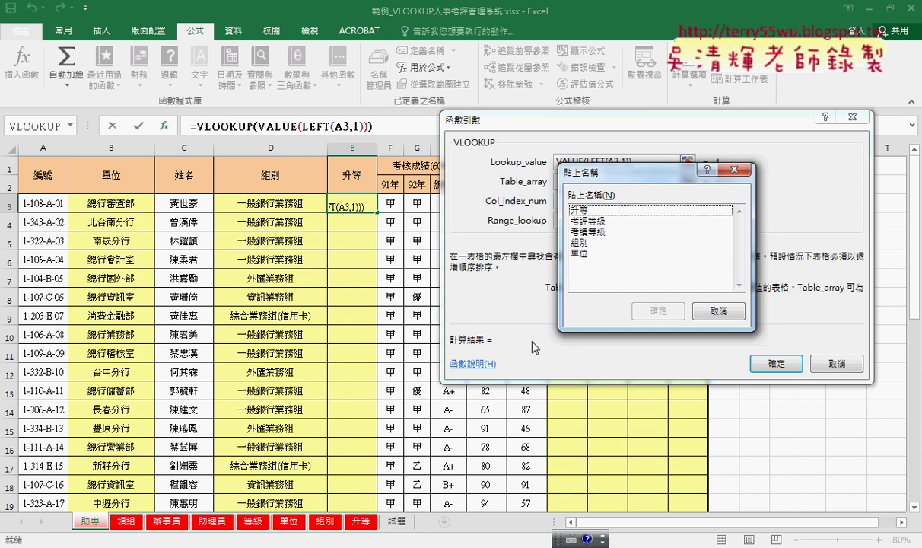
pyautogui.press('Return')
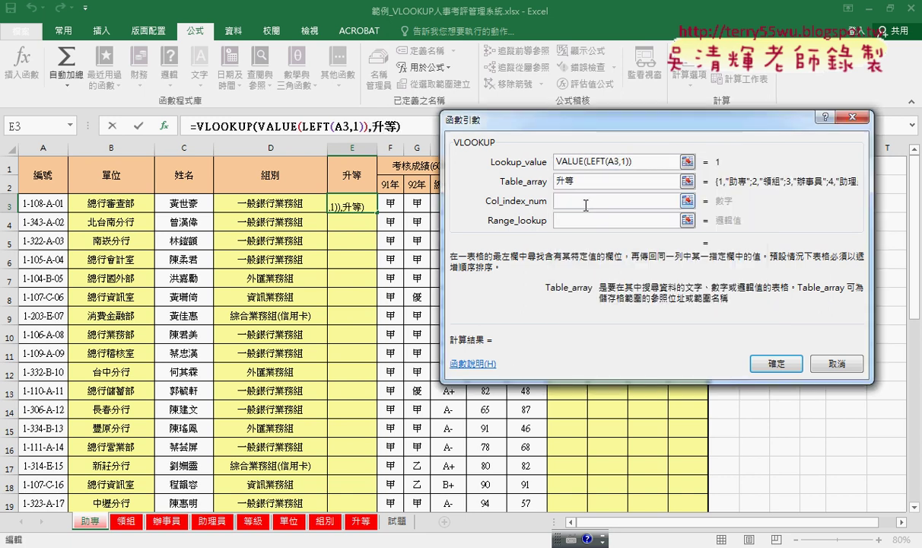
pyautogui.click(561, 180)
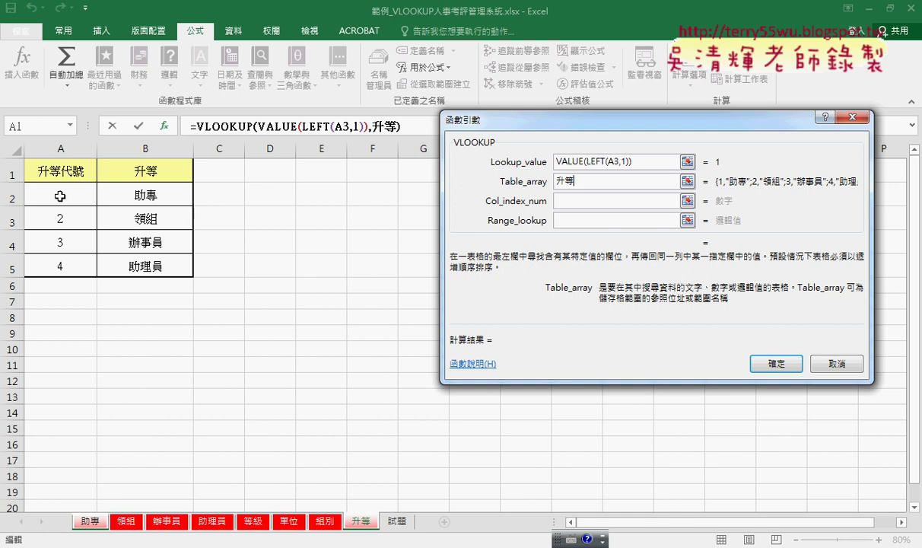
pyautogui.click(590, 200)
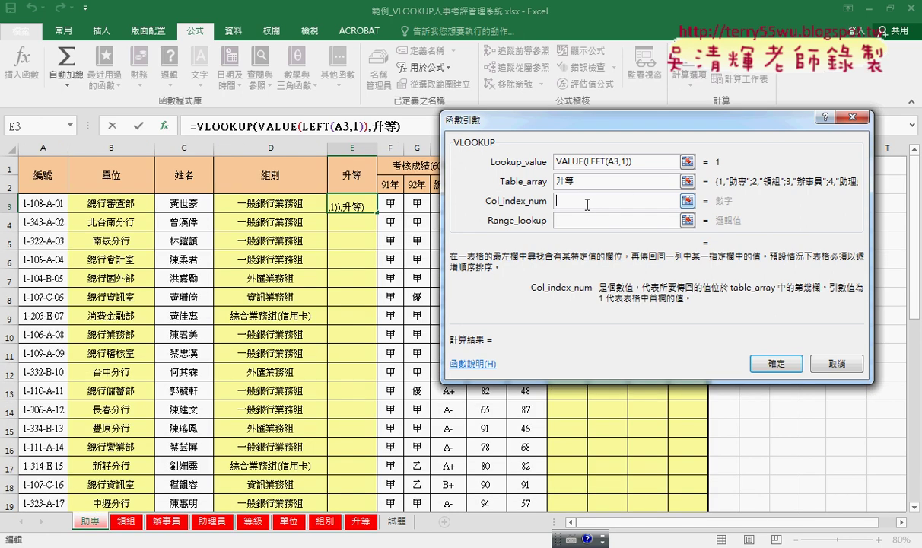
pyautogui.write('2')
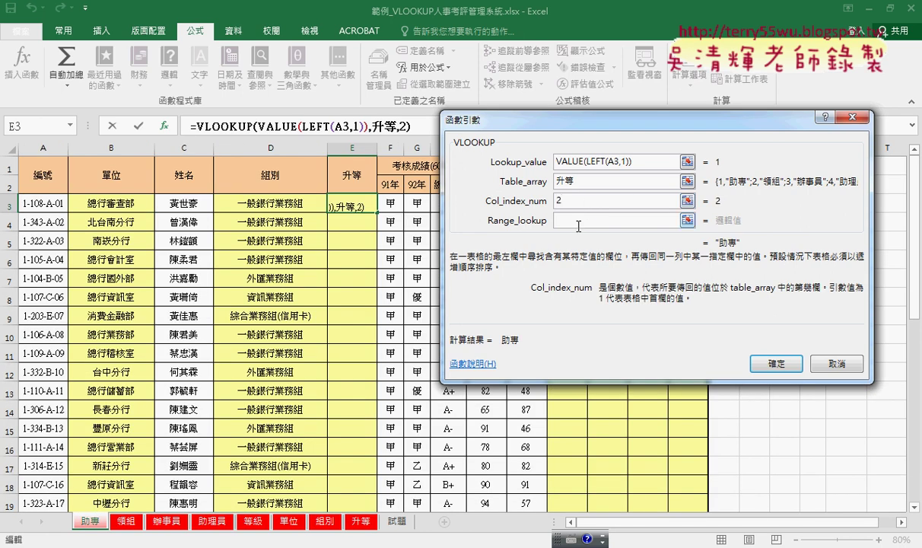
pyautogui.click(578, 222)
pyautogui.write('0')
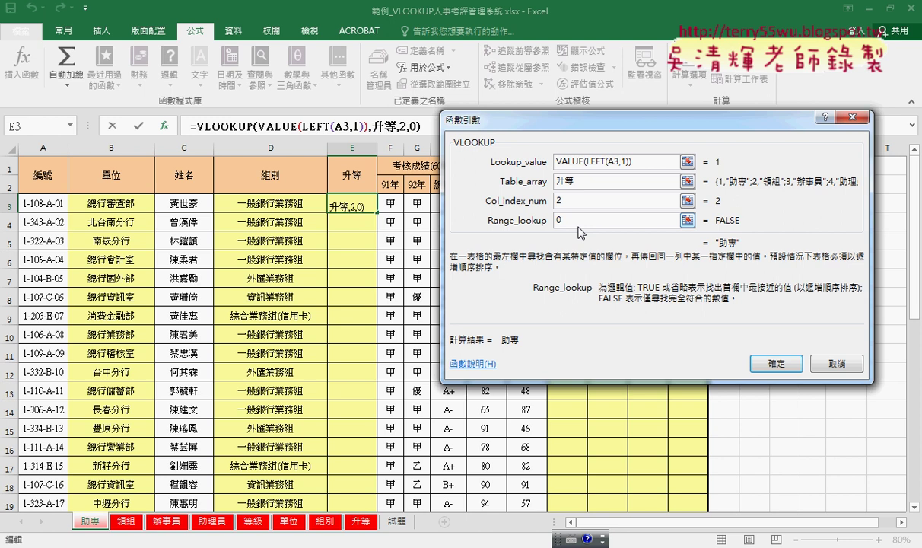
pyautogui.click(774, 363)
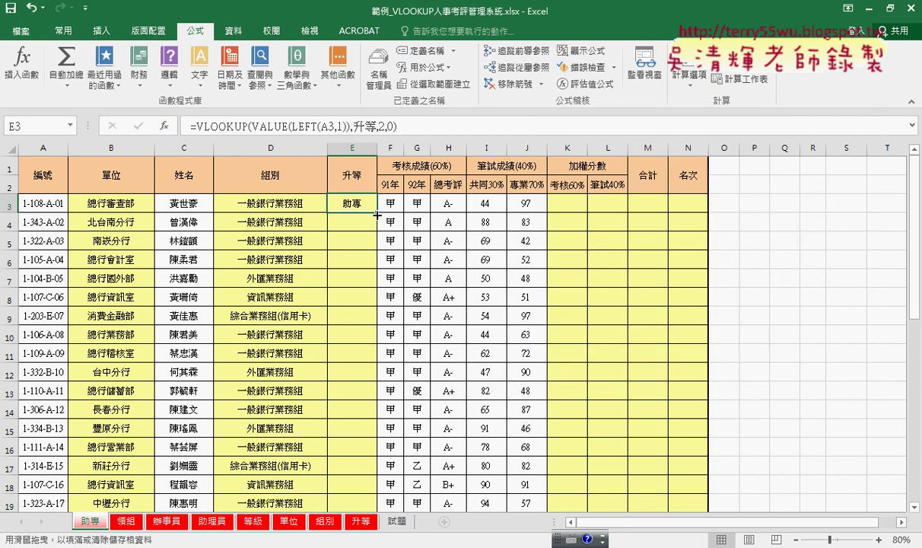
# Step: Fill E3's 升等 VLOOKUP down column E so every staff row reads 助專
pyautogui.doubleClick(376, 216)
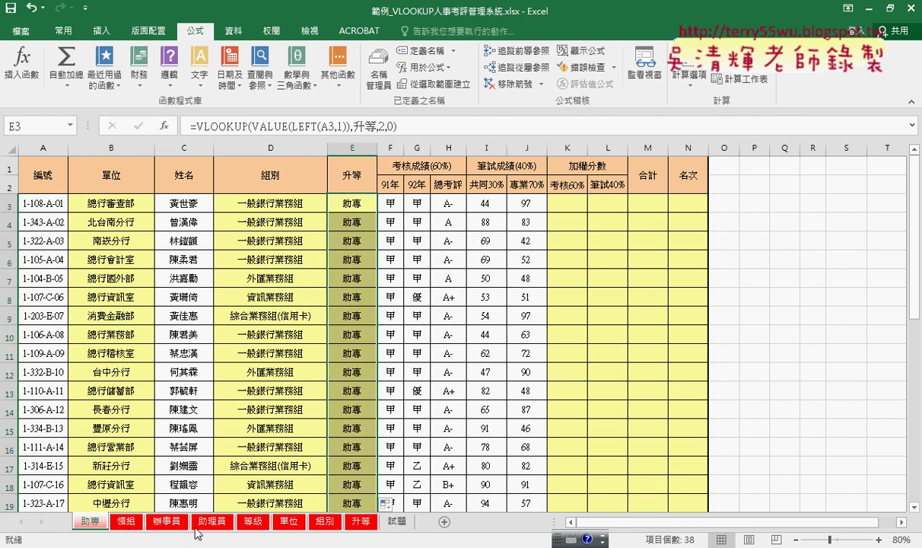
pyautogui.click(571, 205)
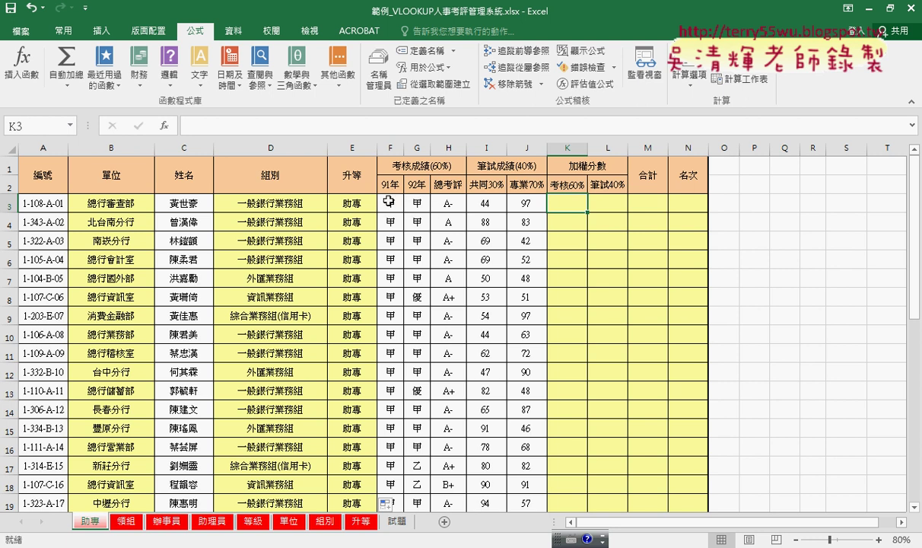
# Step: After checking the 等級 sheet's tables, start a VLOOKUP in K3 using F3 as lookup value
pyautogui.click(254, 522)
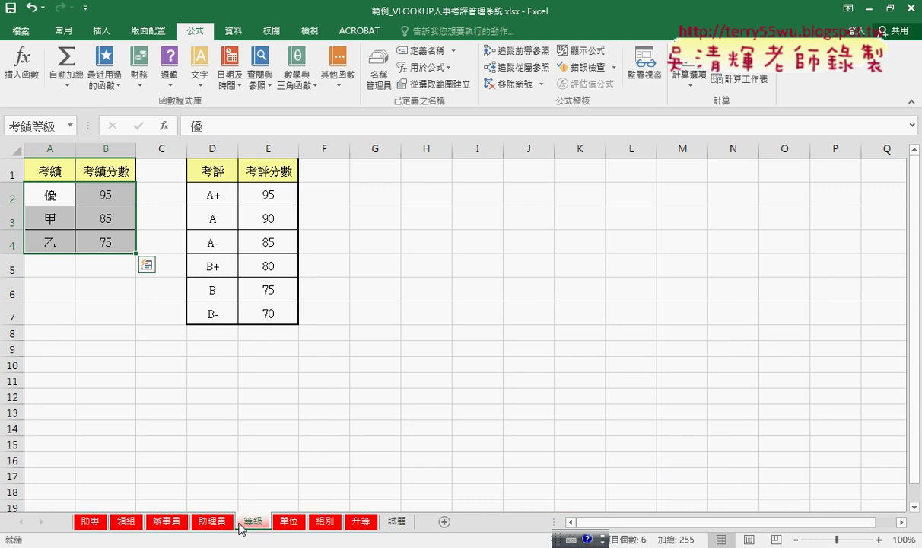
pyautogui.click(88, 523)
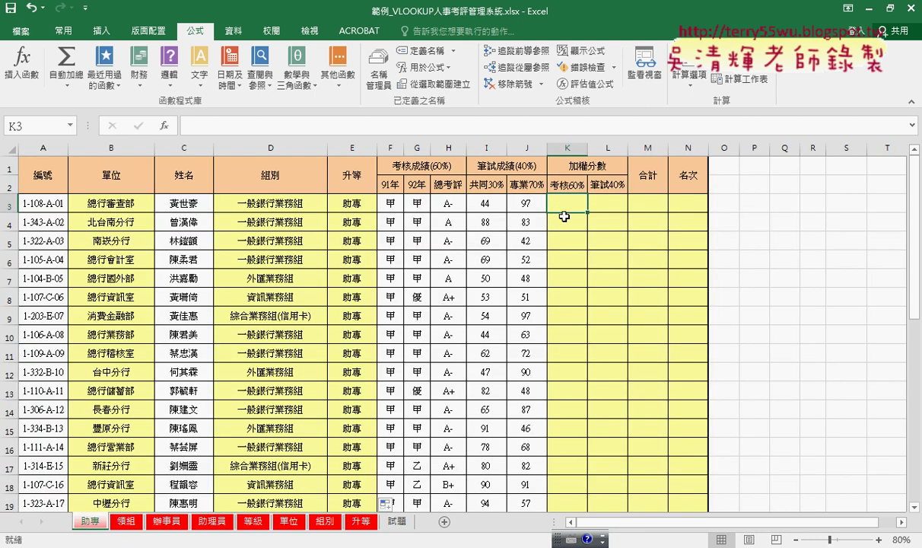
pyautogui.click(165, 128)
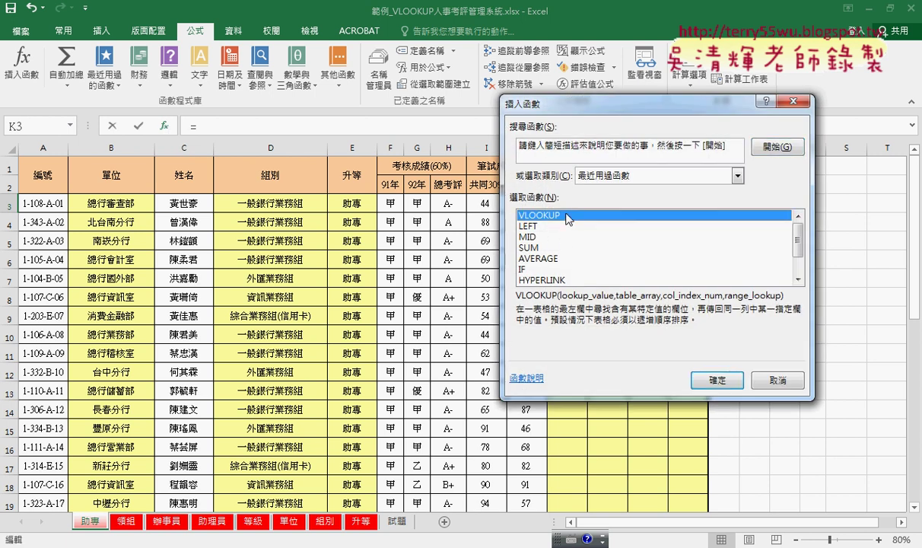
pyautogui.doubleClick(567, 219)
pyautogui.moveTo(545, 133); pyautogui.dragTo(416, 270)
pyautogui.click(390, 203)
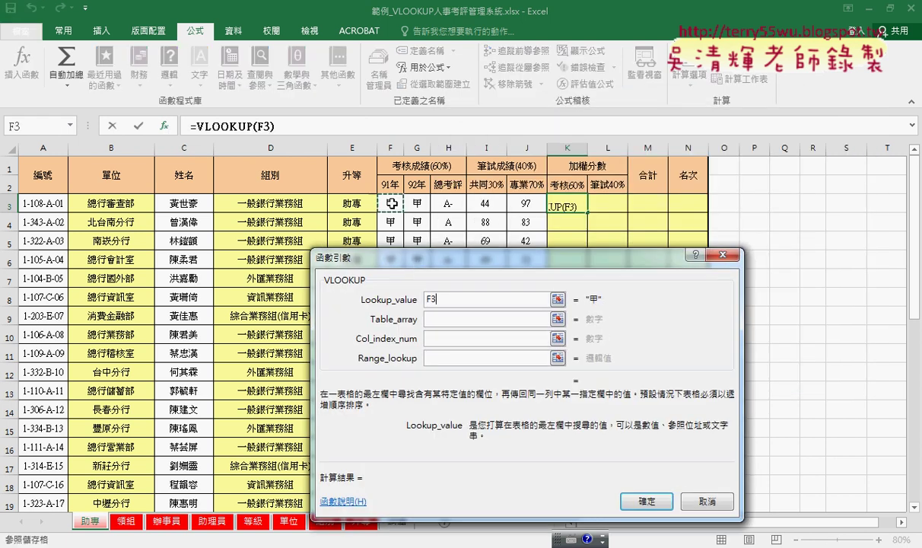
# Step: Set the lookup table to 考績等級, column 2 and exact match 0, giving 85.0
pyautogui.click(443, 320)
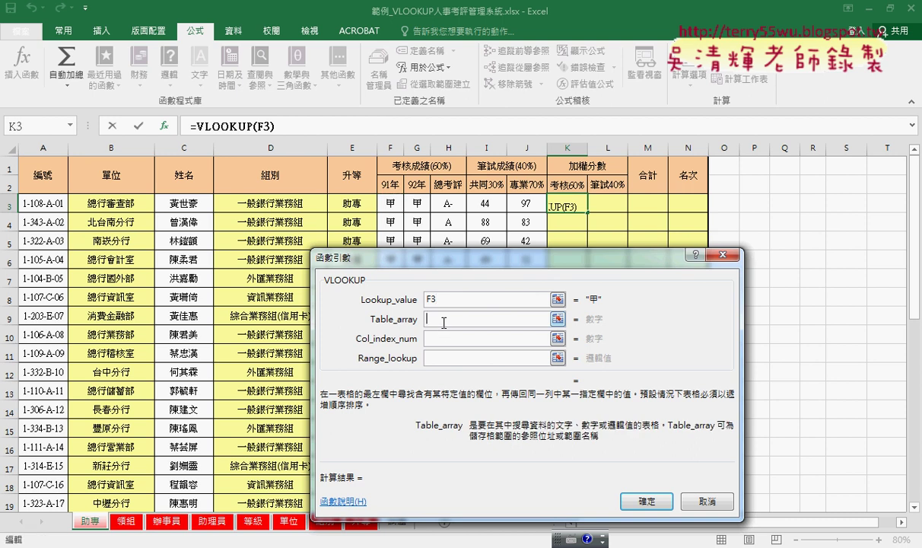
pyautogui.press('F3')
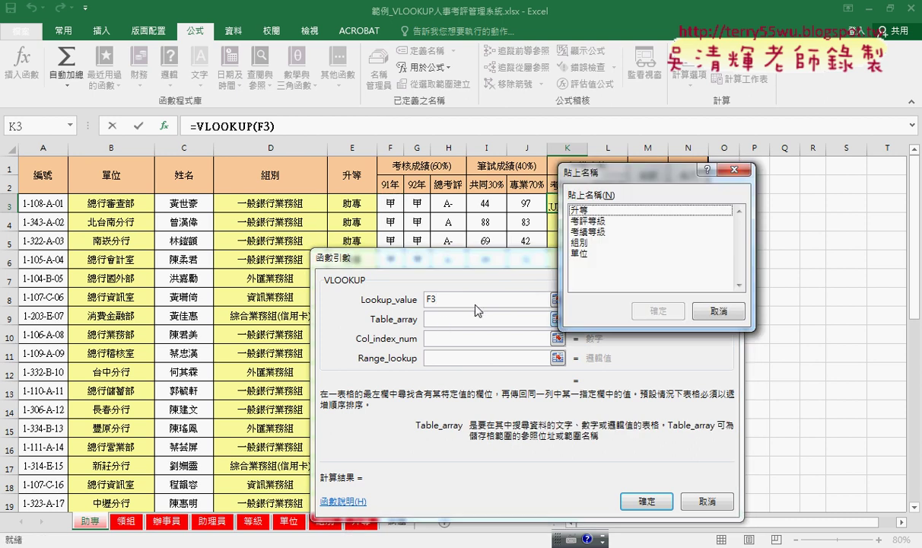
pyautogui.click(595, 230)
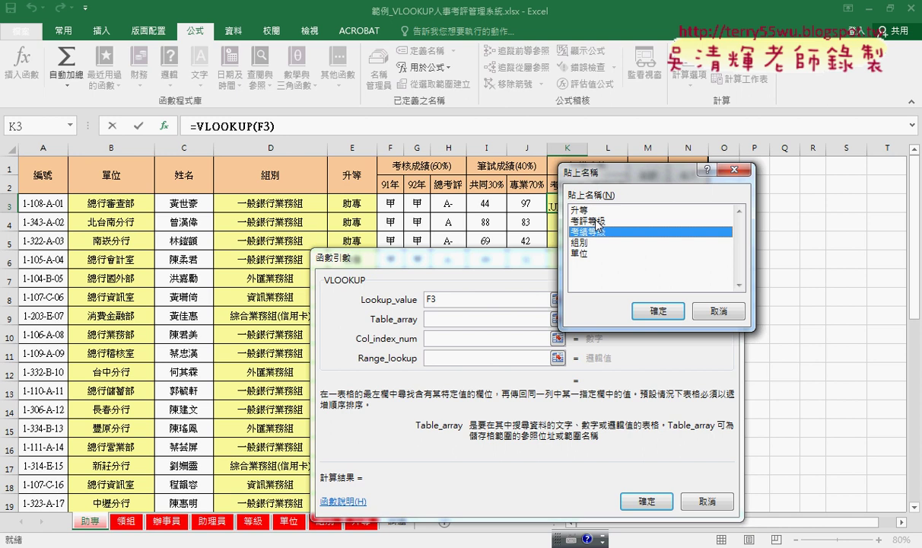
pyautogui.click(637, 309)
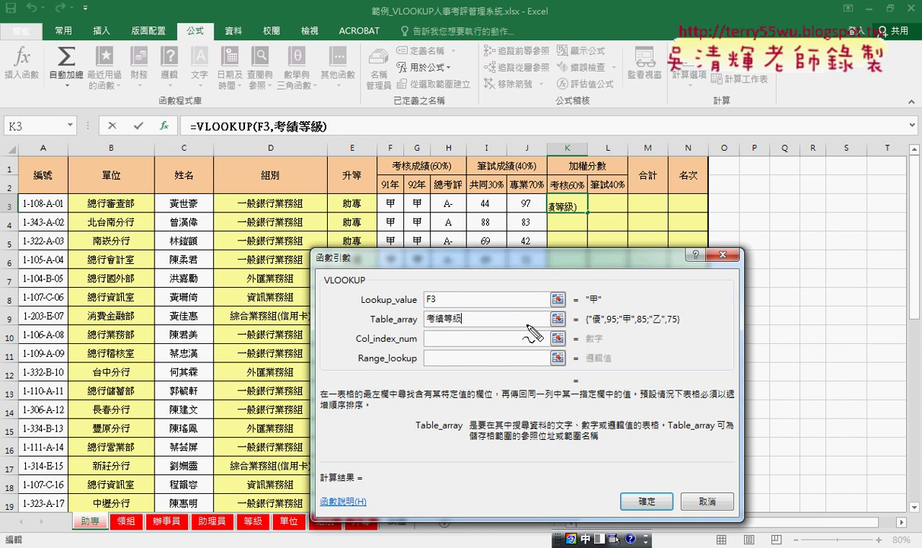
pyautogui.moveTo(459, 319); pyautogui.dragTo(419, 330)
pyautogui.moveTo(472, 320)
pyautogui.mouseDown()
pyautogui.moveTo(582, 321)
pyautogui.moveTo(571, 328)
pyautogui.mouseUp()
pyautogui.moveTo(586, 329); pyautogui.dragTo(682, 331)
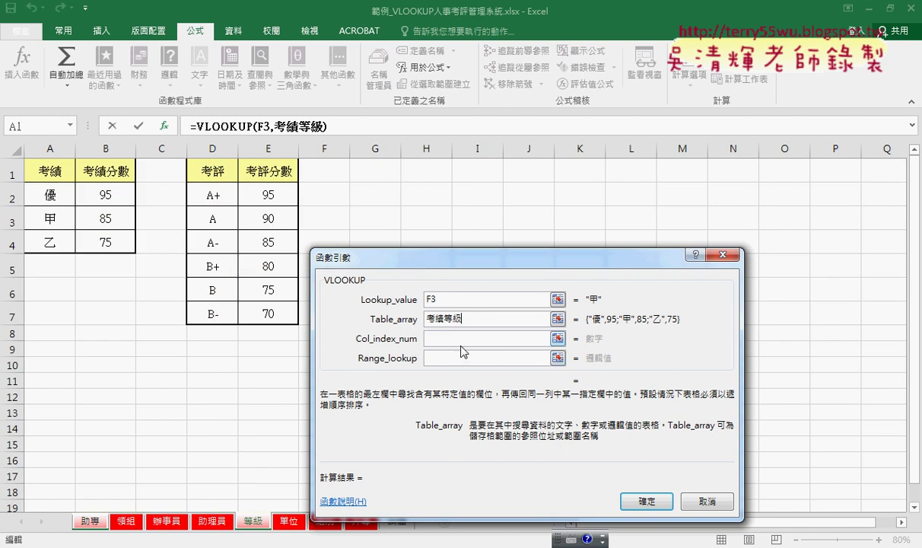
pyautogui.click(459, 337)
pyautogui.write('2')
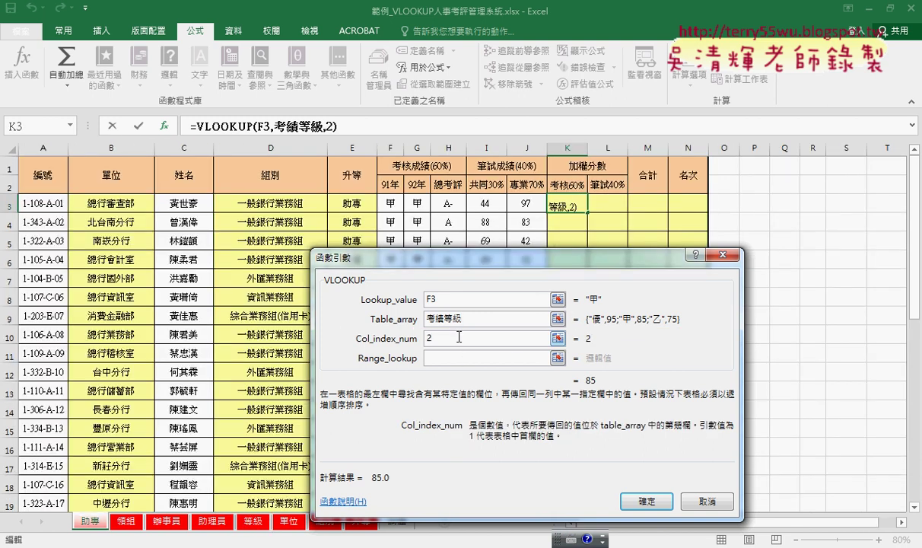
pyautogui.click(456, 356)
pyautogui.write('0')
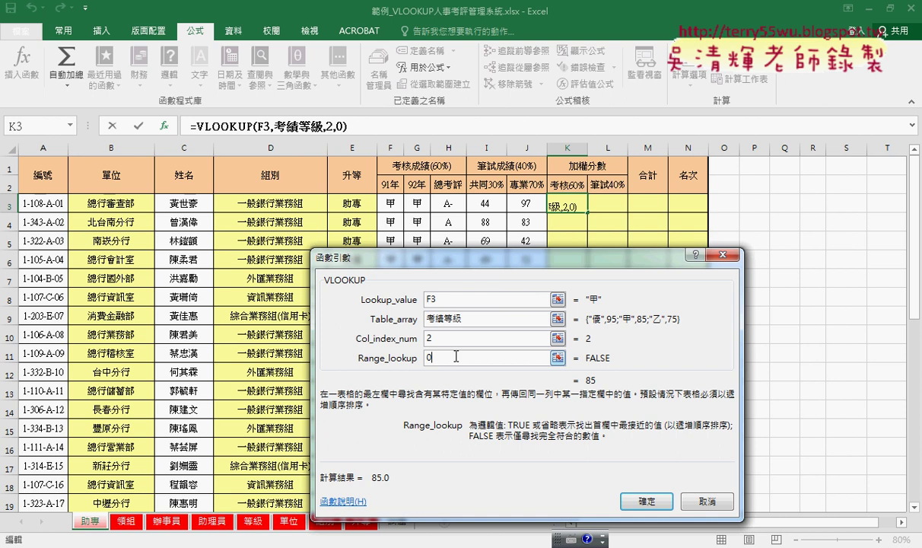
pyautogui.click(648, 502)
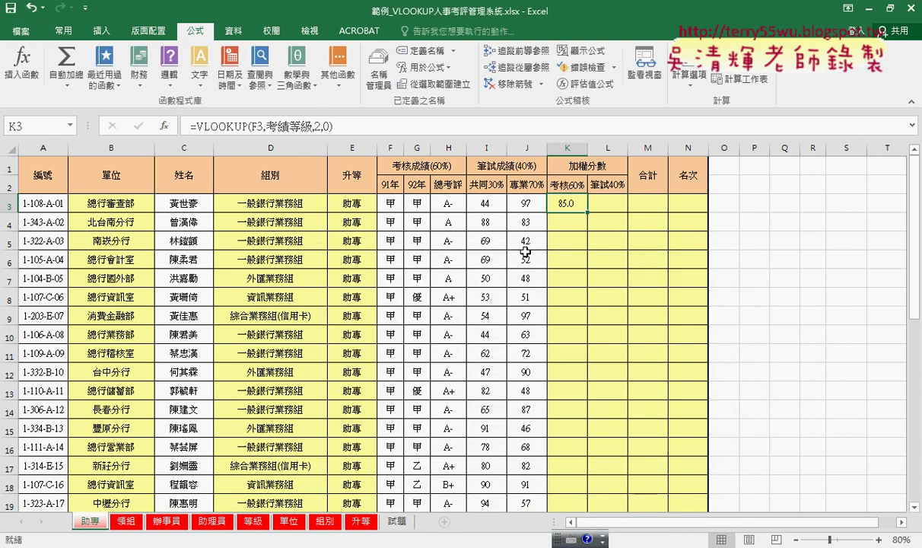
# Step: Copy K3's VLOOKUP and add a second copy looking up the 92年 grade in G3
pyautogui.moveTo(333, 126); pyautogui.dragTo(196, 125)
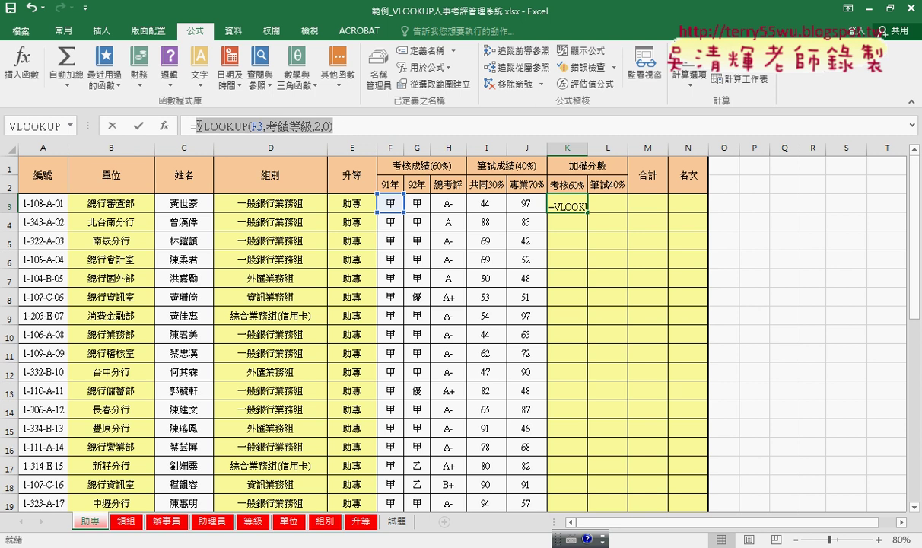
pyautogui.rightClick(237, 126)
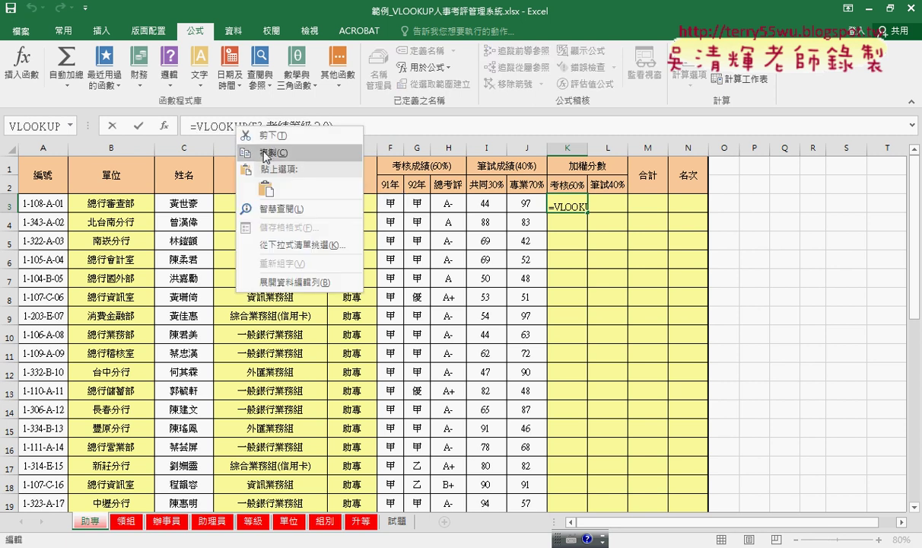
pyautogui.click(265, 153)
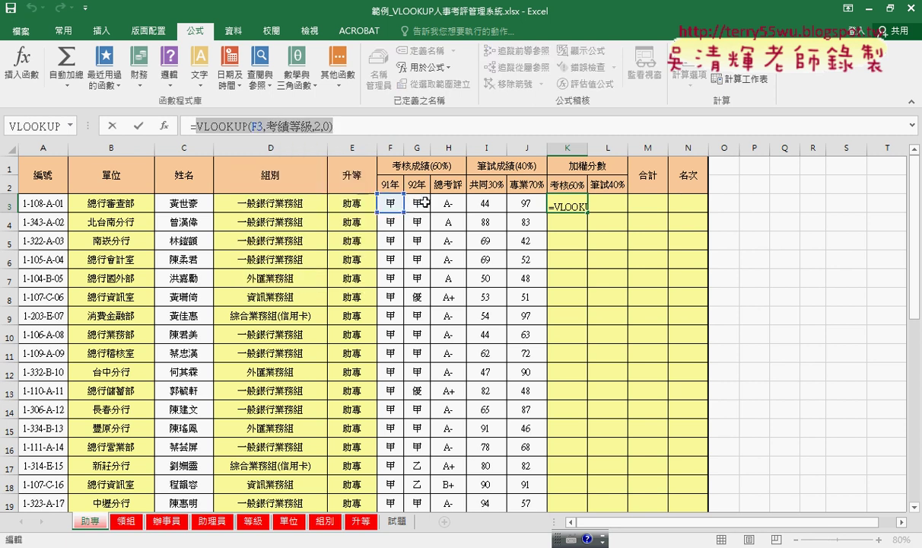
pyautogui.click(363, 127)
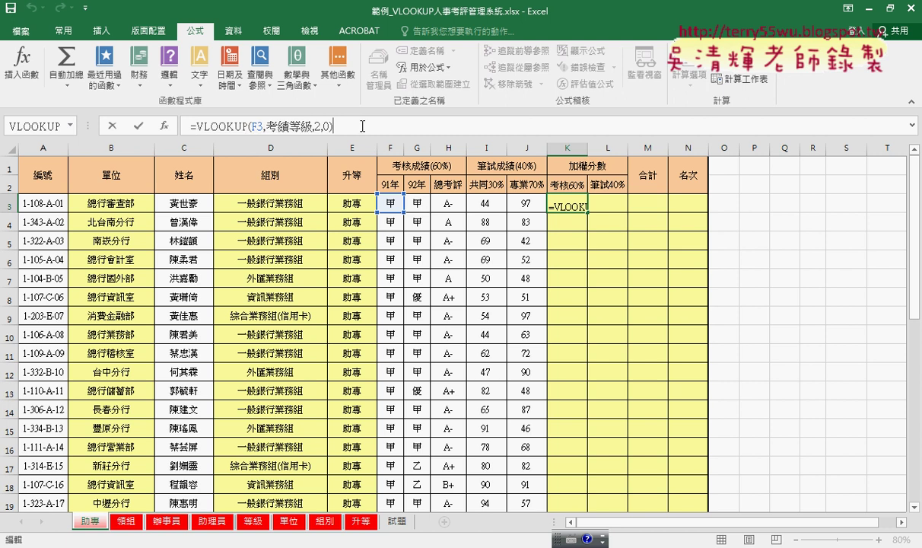
pyautogui.write('+')
pyautogui.rightClick(363, 127)
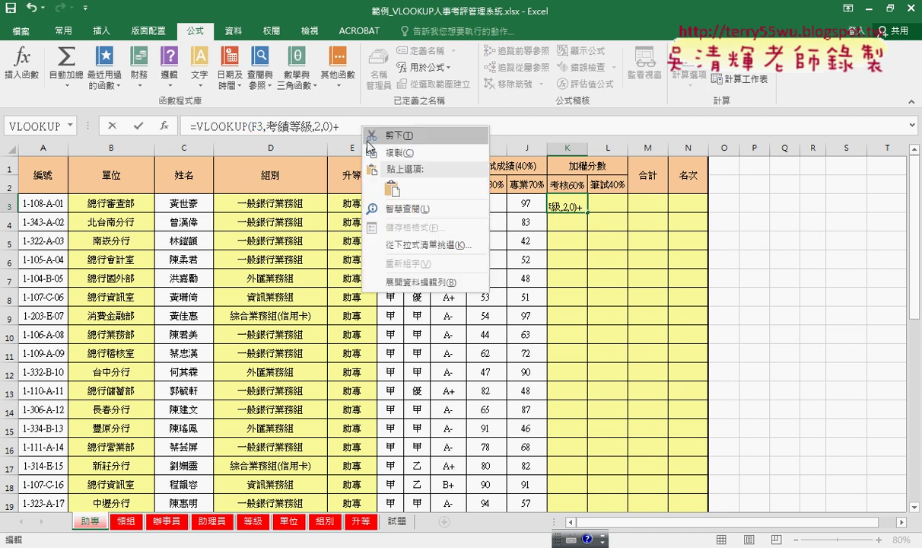
pyautogui.click(371, 190)
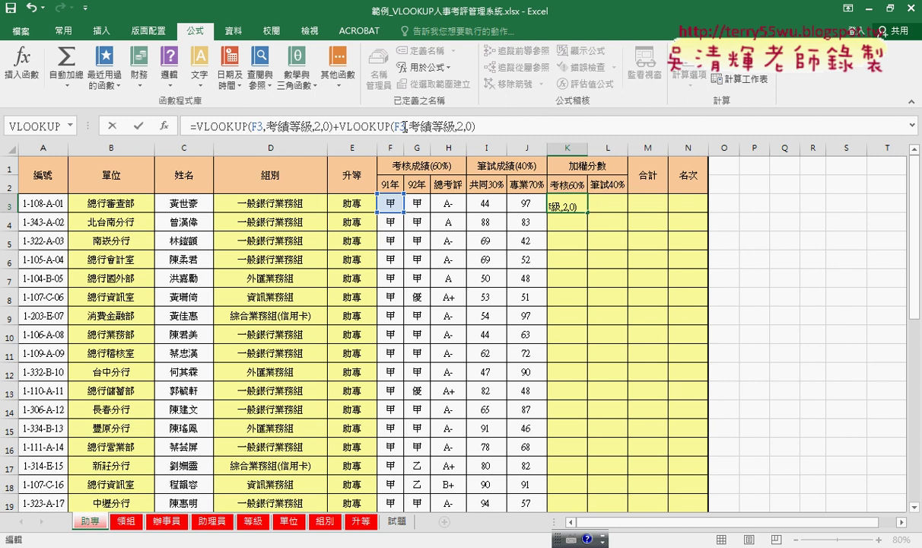
pyautogui.moveTo(404, 126); pyautogui.dragTo(394, 126)
pyautogui.click(418, 202)
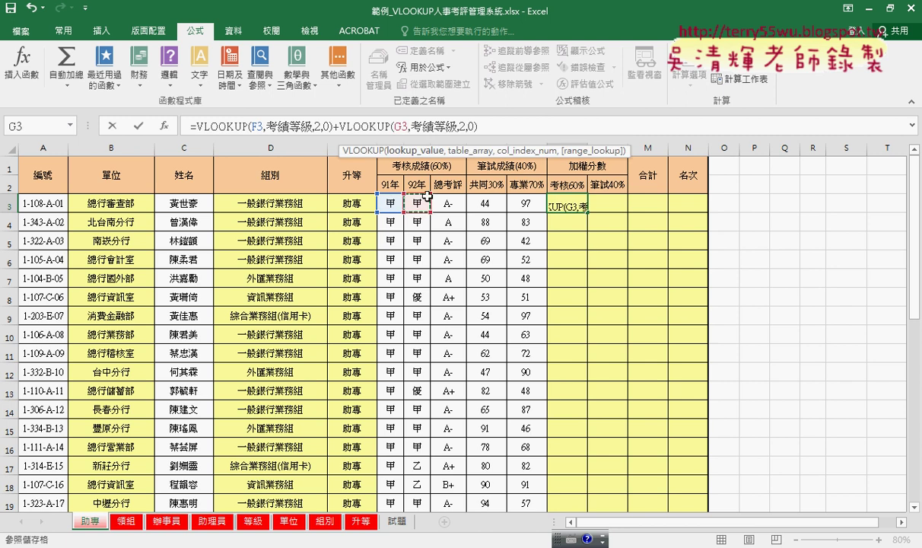
# Step: Add a third VLOOKUP on the 總考評 grade H3 using the 考評等級 table
pyautogui.click(487, 125)
pyautogui.write('+')
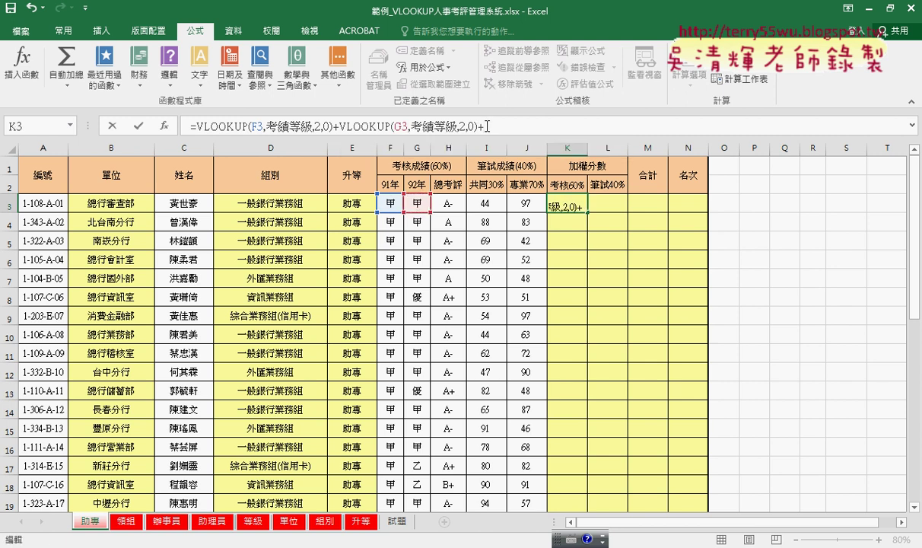
pyautogui.rightClick(487, 125)
pyautogui.click(506, 183)
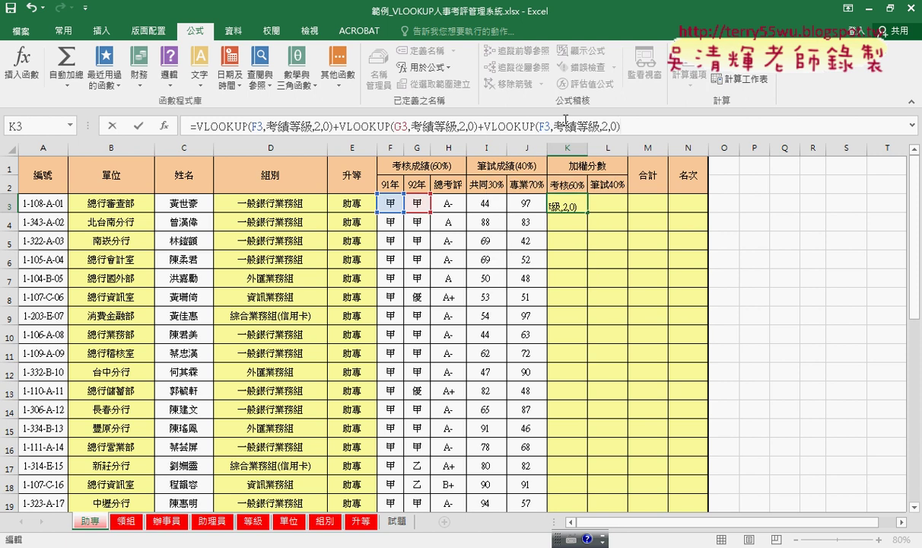
pyautogui.moveTo(552, 125)
pyautogui.mouseDown()
pyautogui.moveTo(538, 125)
pyautogui.moveTo(602, 125)
pyautogui.mouseUp()
pyautogui.click(445, 203)
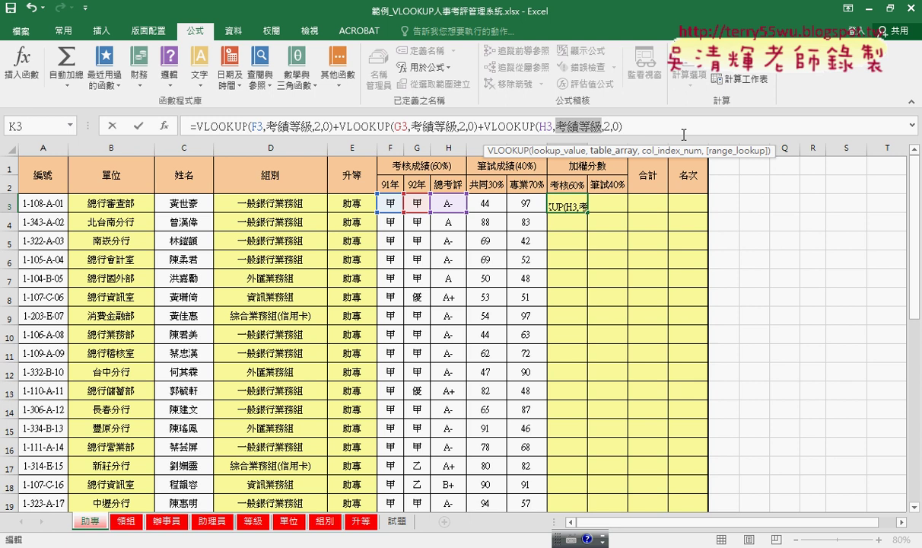
pyautogui.press('Delete')
pyautogui.press('F3')
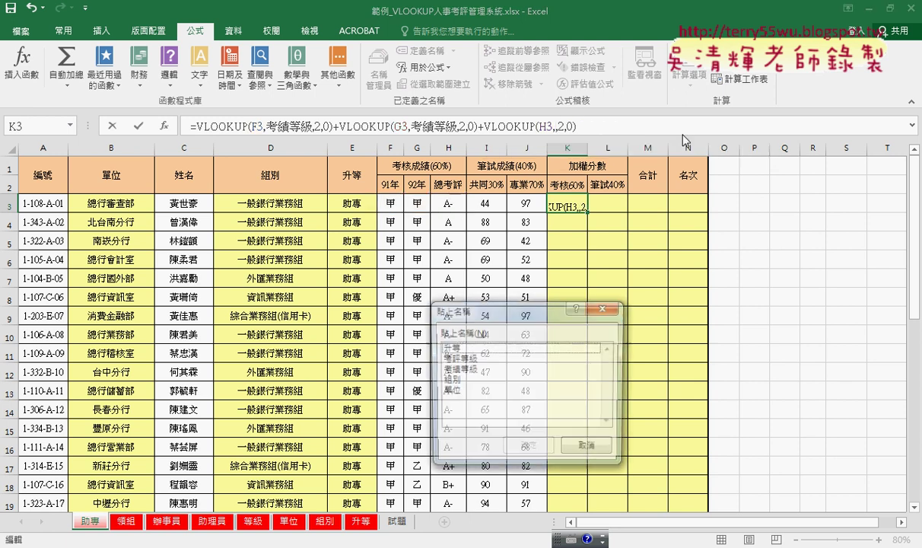
pyautogui.doubleClick(457, 358)
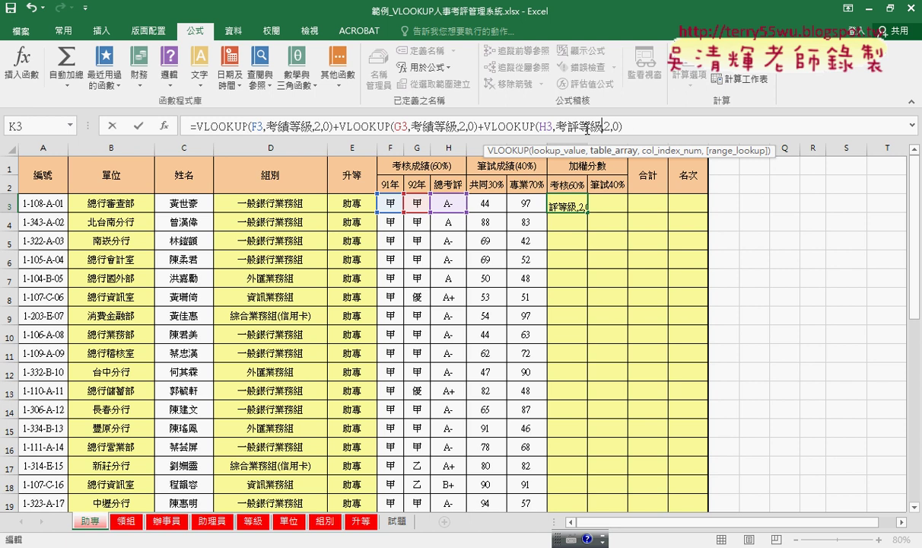
# Step: Wrap the three lookups in ( )/3, commit, and fill column K down (85.0, 86.7, 91.7)
pyautogui.click(196, 127)
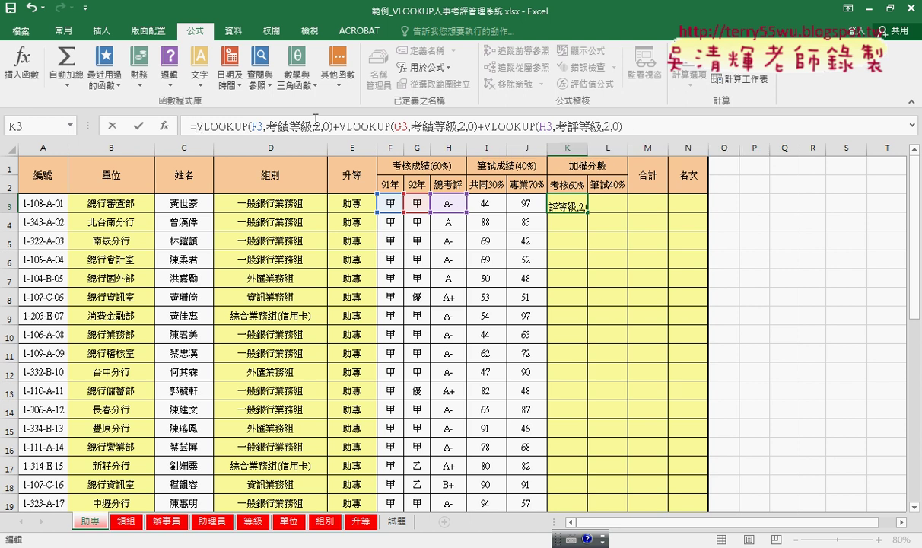
pyautogui.write('(')
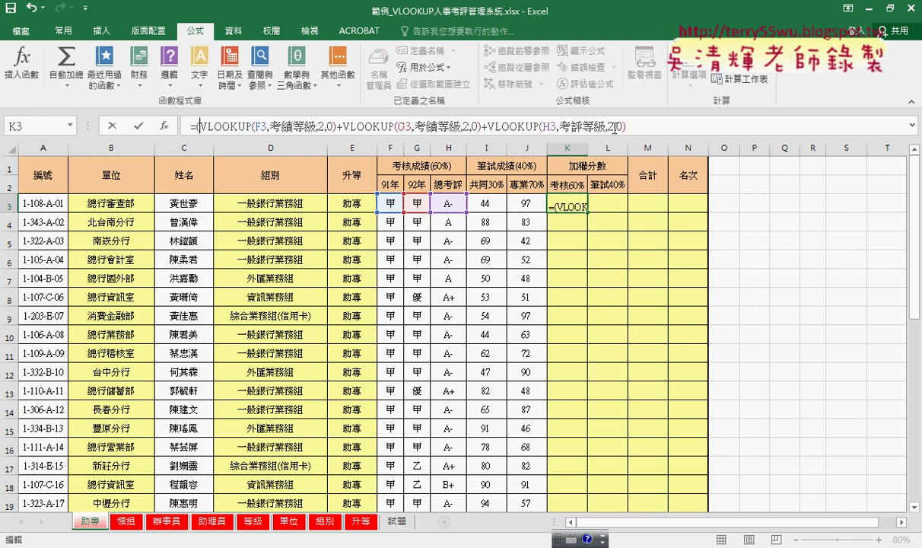
pyautogui.click(649, 126)
pyautogui.write(')/3')
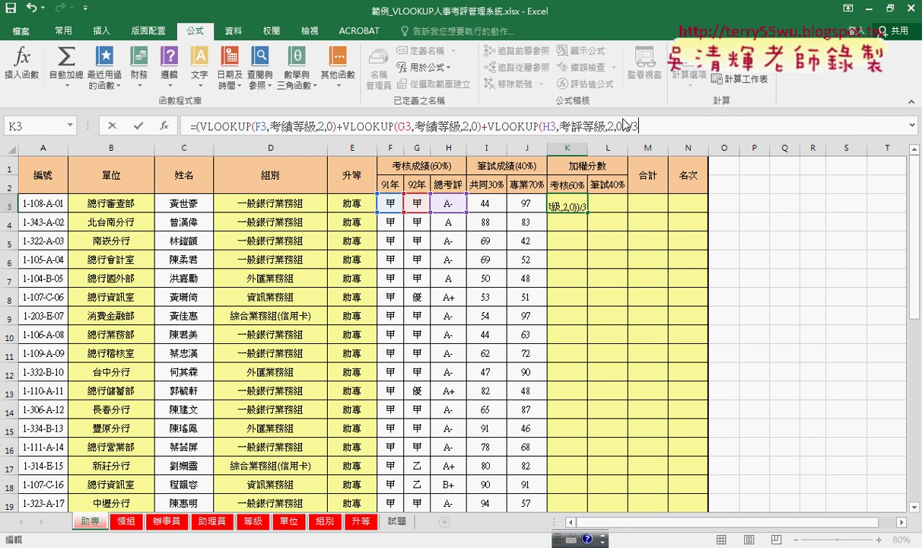
pyautogui.click(139, 126)
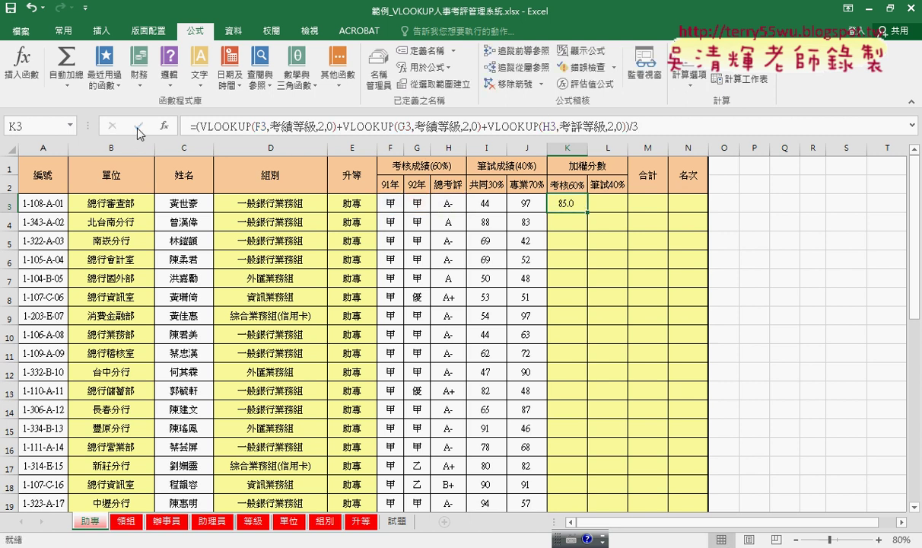
pyautogui.doubleClick(587, 212)
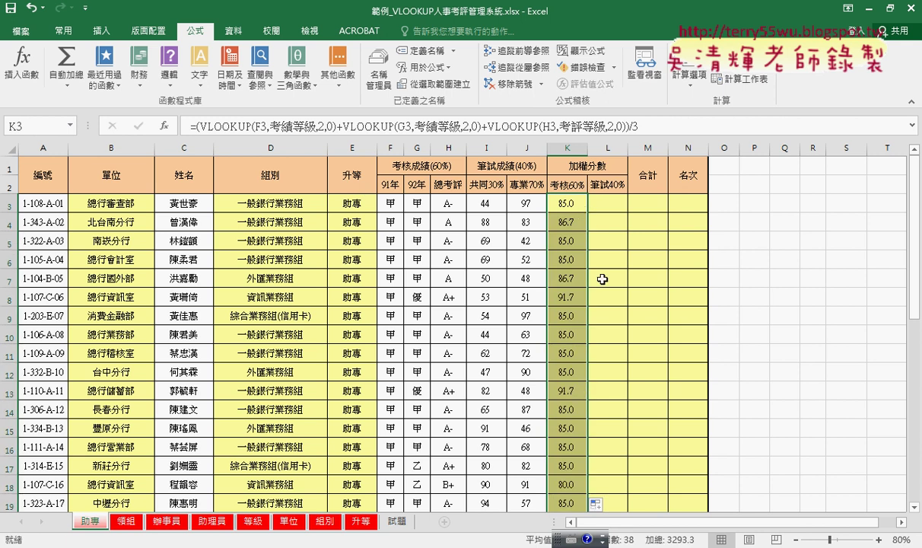
# Step: Enter =I3*0.3+J3*0.7 in L3 and fill it down column L (81.1, 84.5, 50.1)
pyautogui.click(614, 205)
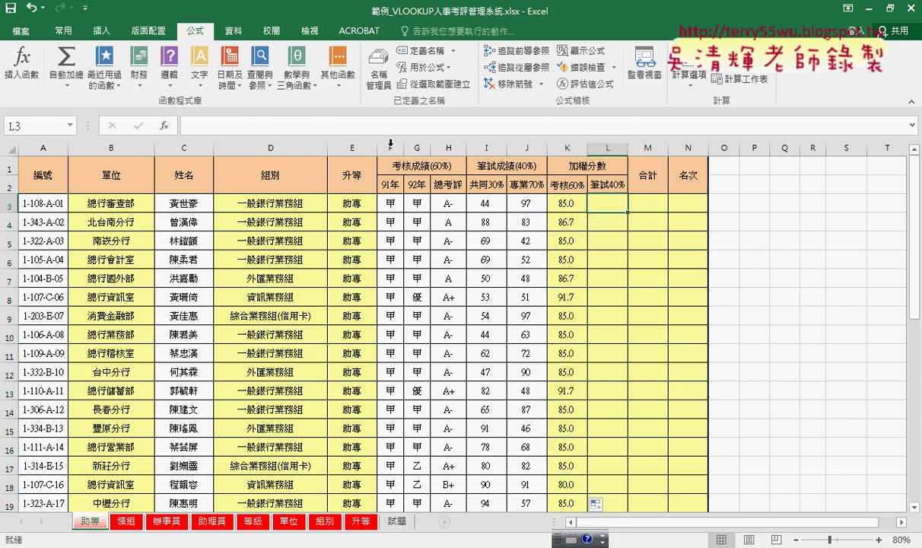
pyautogui.click(354, 131)
pyautogui.write('=')
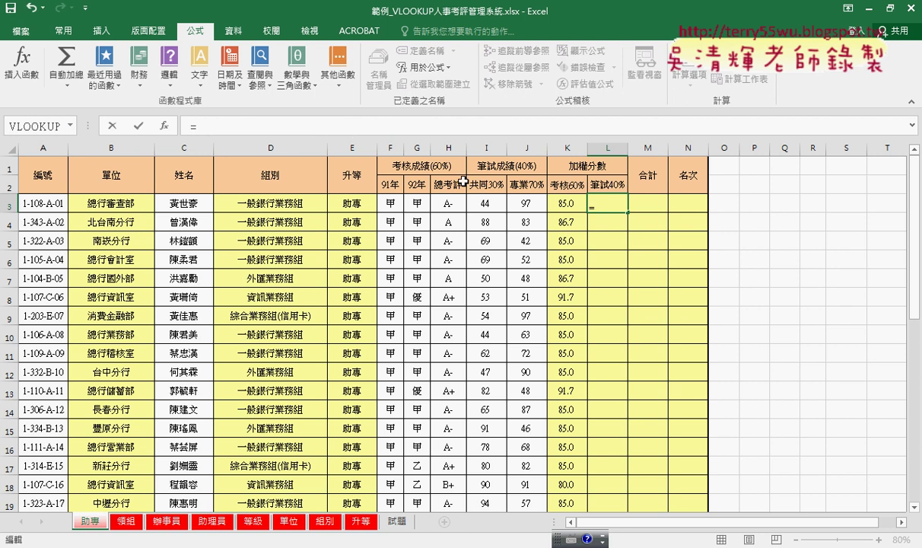
pyautogui.click(486, 192)
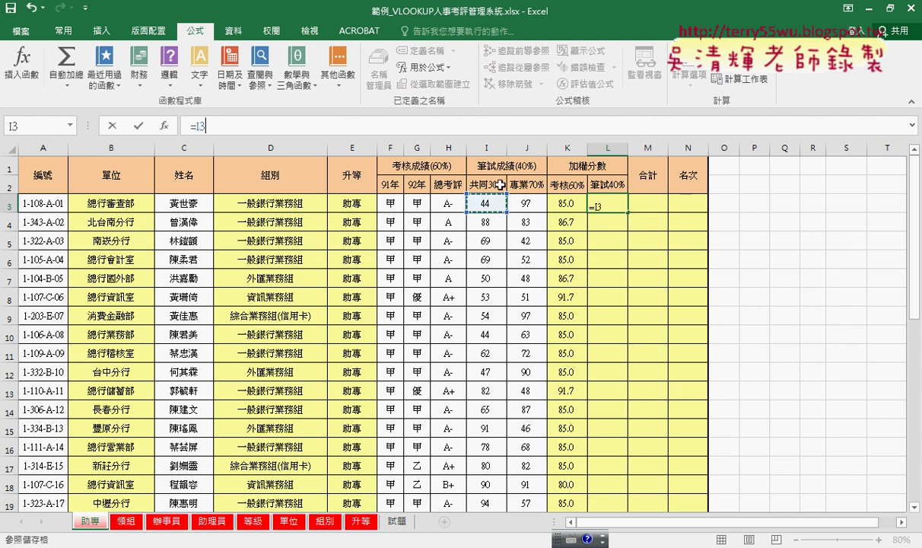
pyautogui.write('*0.3+')
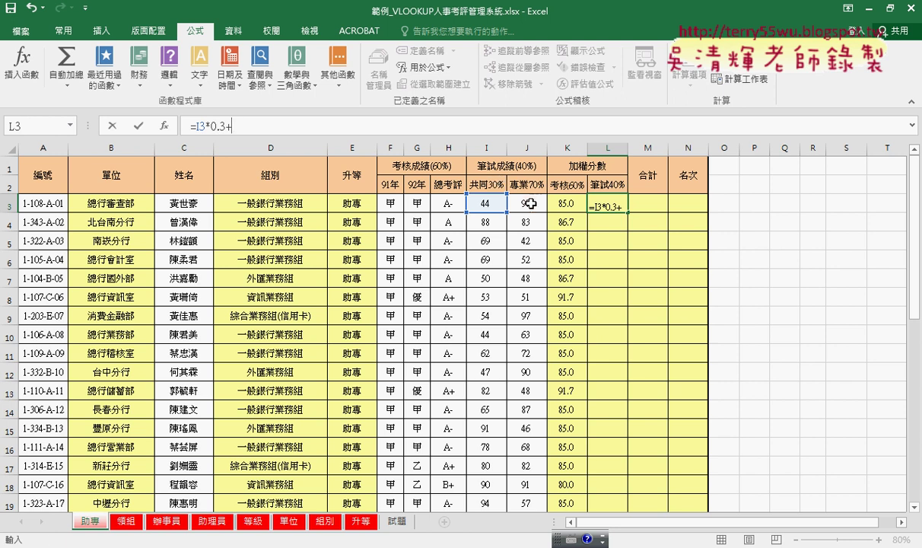
pyautogui.click(528, 205)
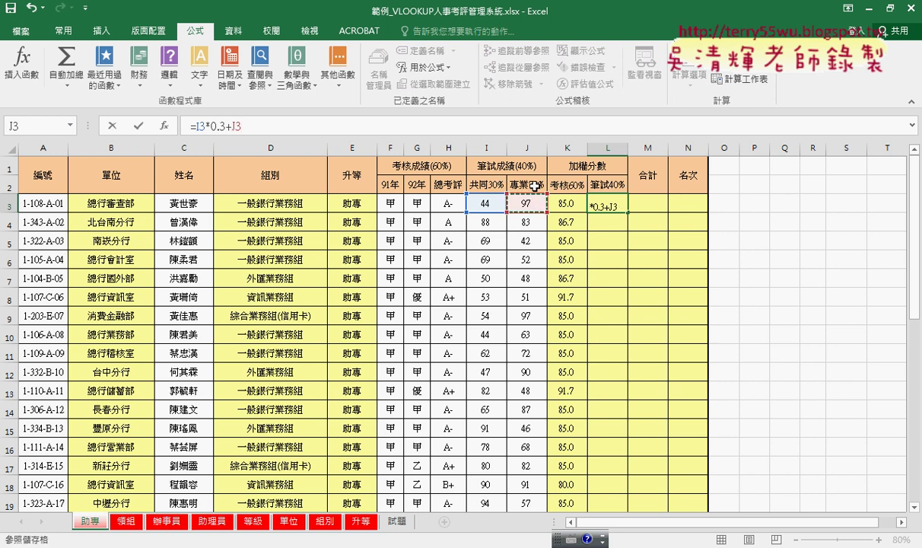
pyautogui.write('*0.7')
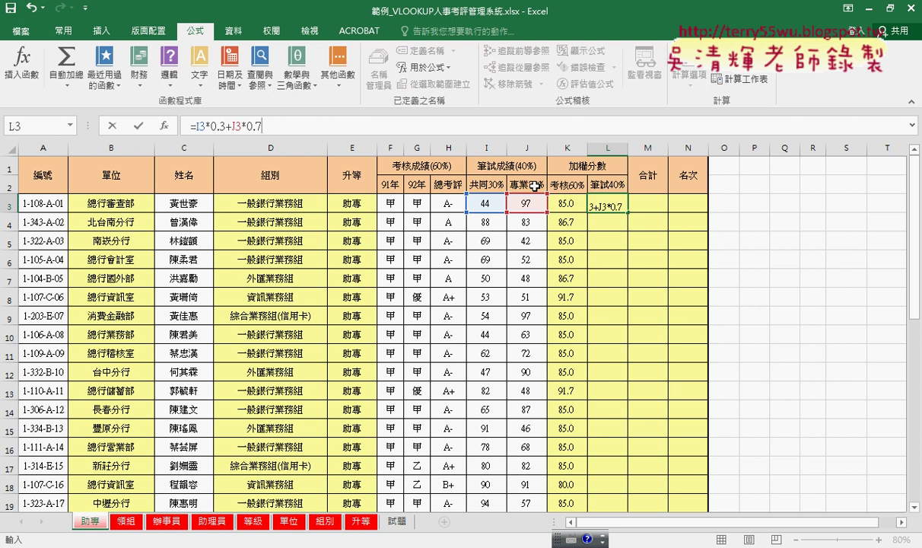
pyautogui.click(138, 126)
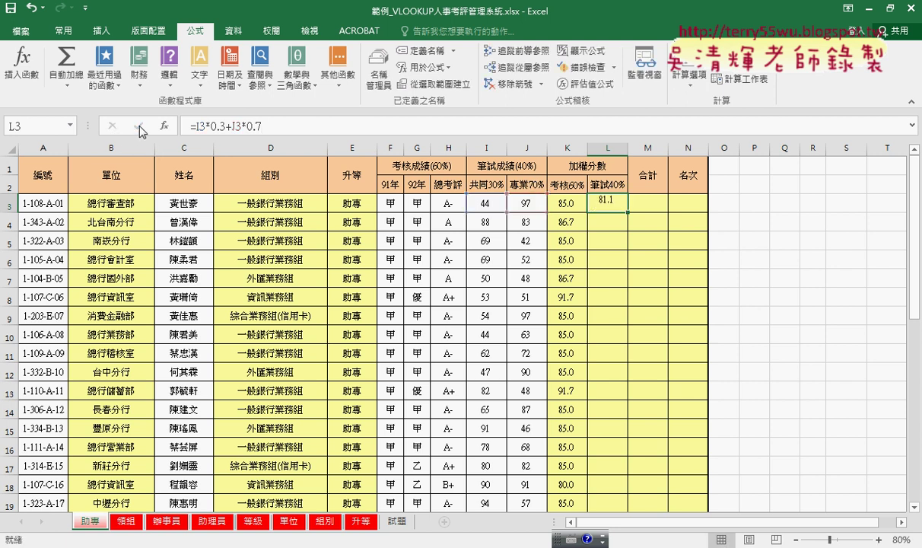
pyautogui.doubleClick(628, 213)
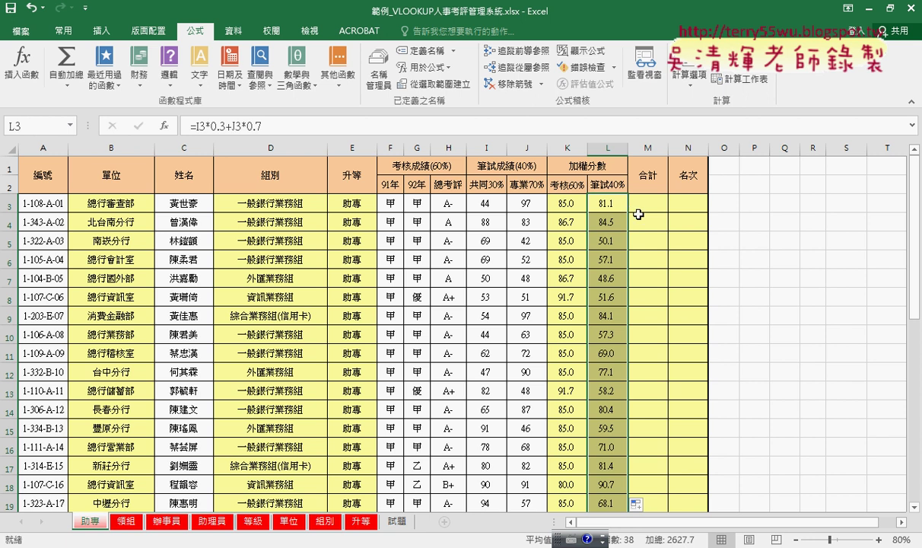
pyautogui.click(651, 202)
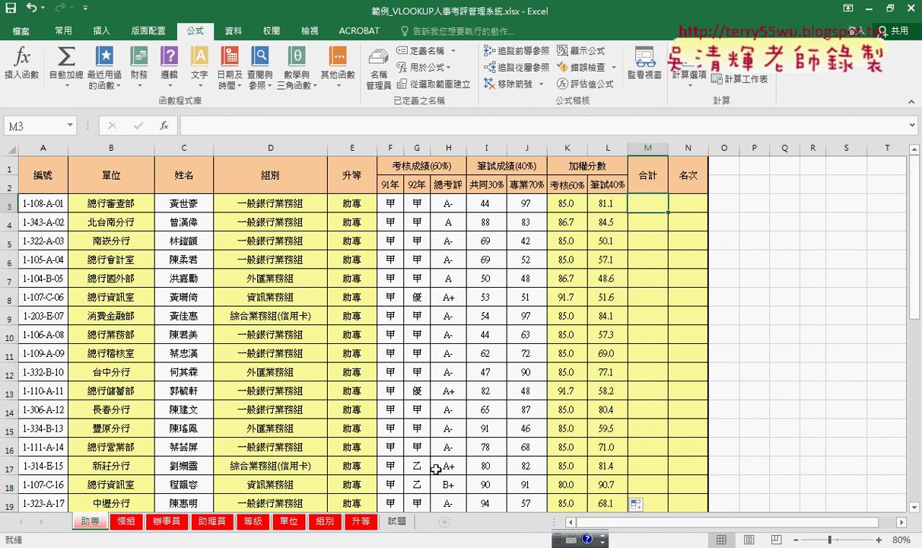
pyautogui.click(397, 521)
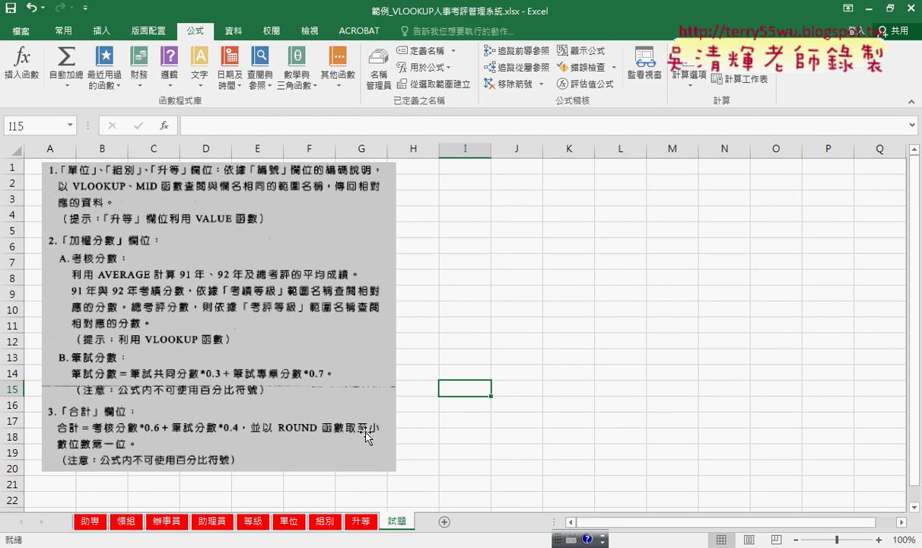
pyautogui.click(83, 521)
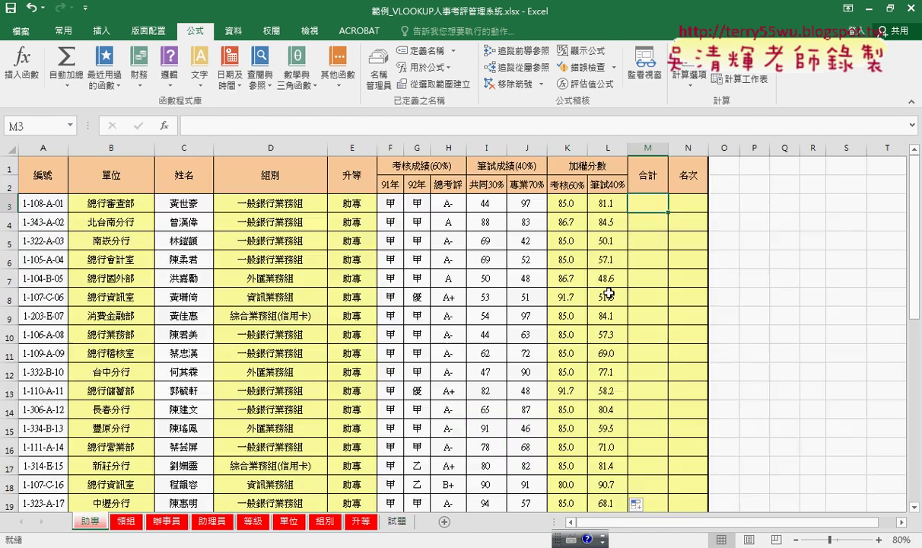
# Step: Enter the weighted total =K3*0.6+L3*0.4 in M3 and fill it down column M
pyautogui.click(194, 129)
pyautogui.write('=')
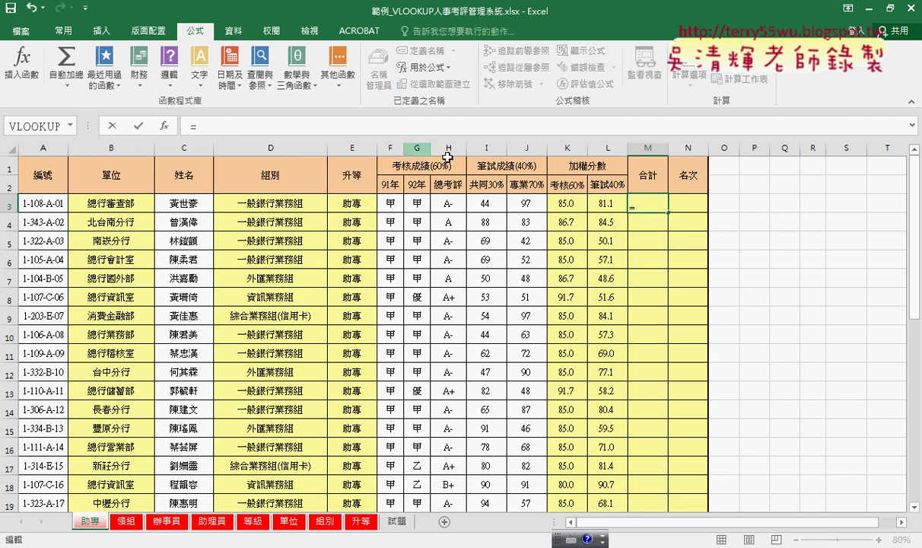
pyautogui.click(560, 201)
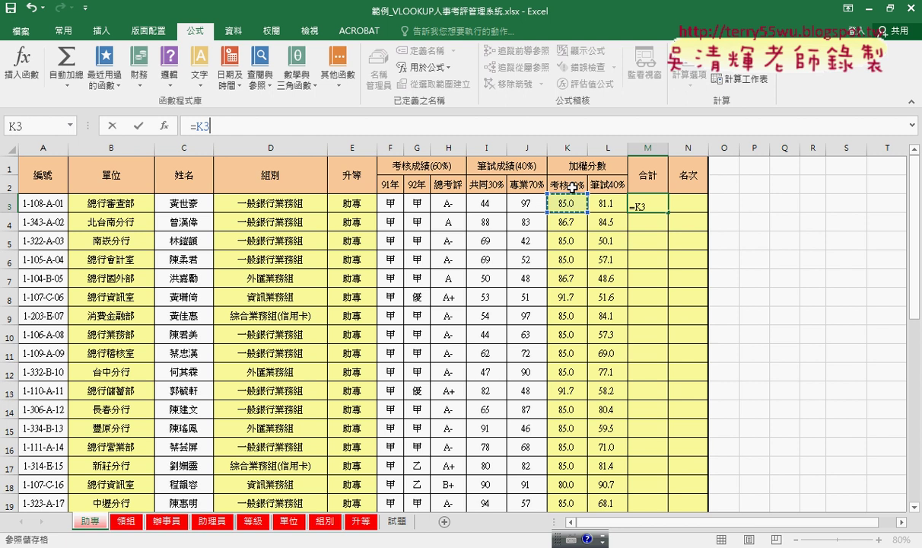
pyautogui.write('*')
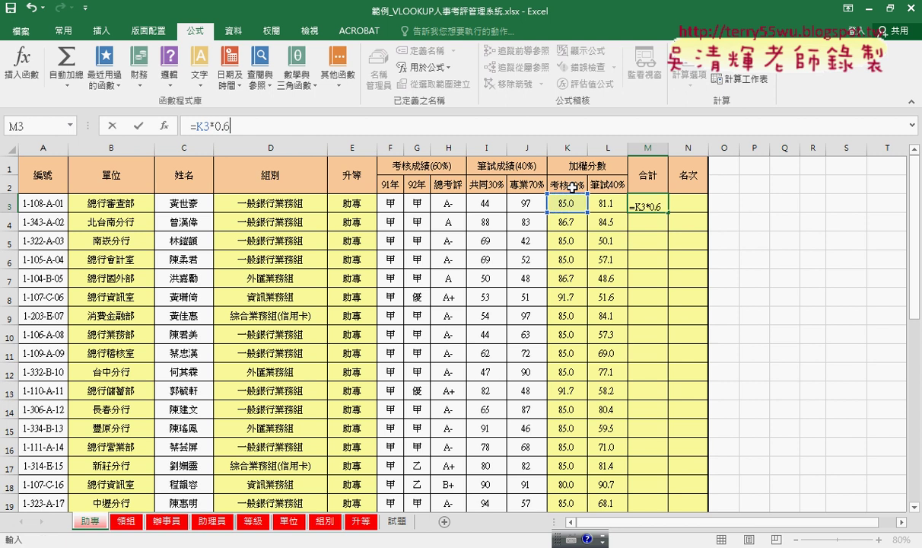
pyautogui.click(612, 206)
pyautogui.write('*0.4')
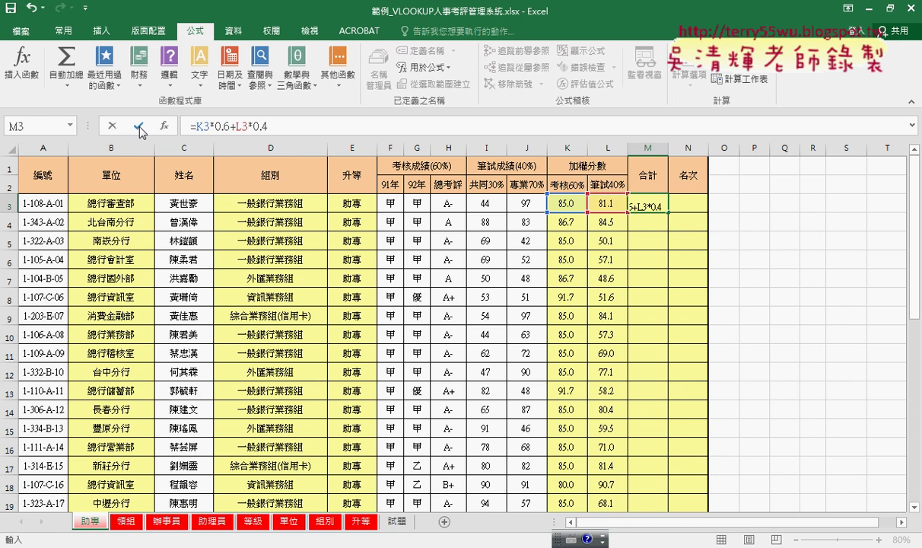
pyautogui.click(139, 129)
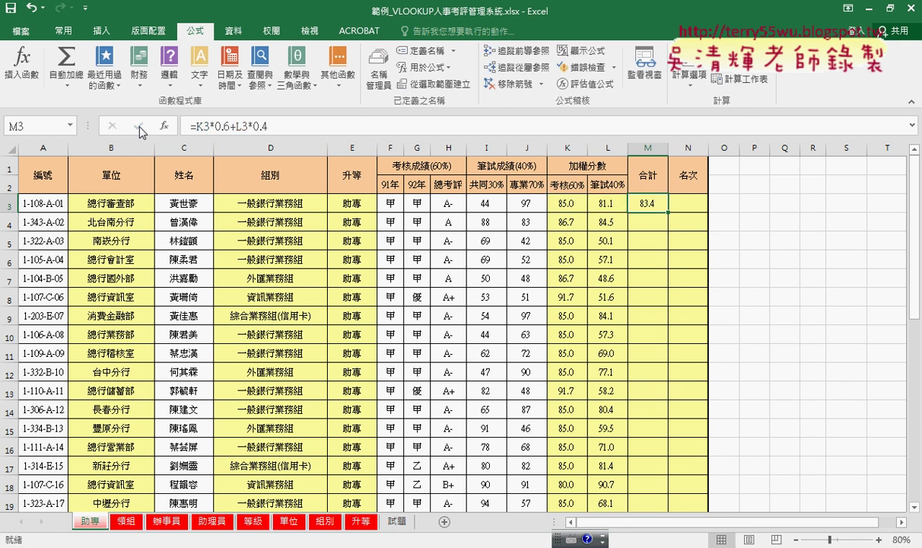
pyautogui.doubleClick(669, 213)
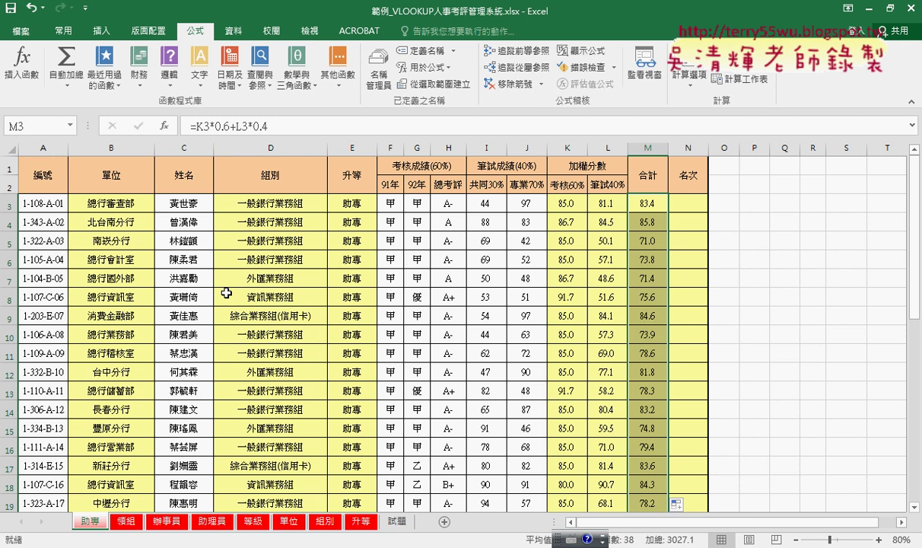
# Step: Change M3 to =ROUND(K3*0.6+L3*0.4,1) and refill column M (83.4, 85.8)
pyautogui.click(197, 133)
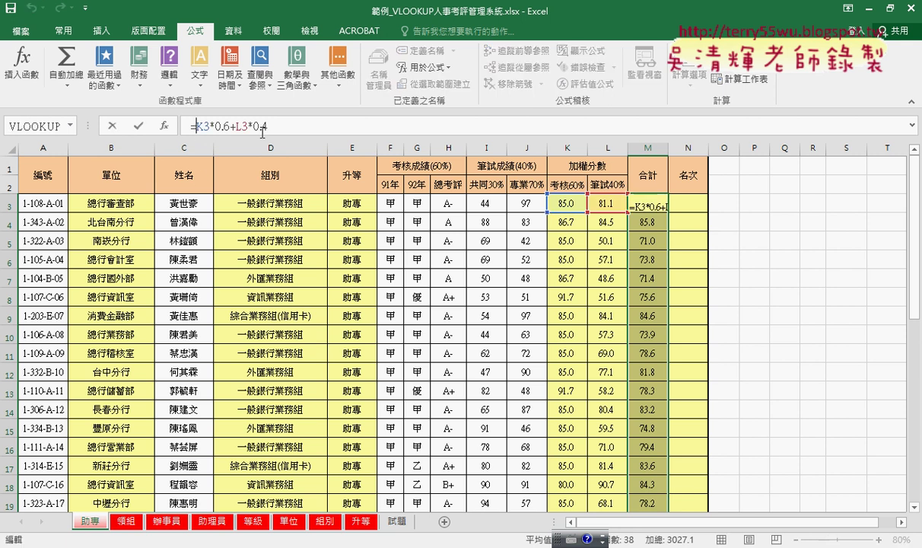
pyautogui.write('rou')
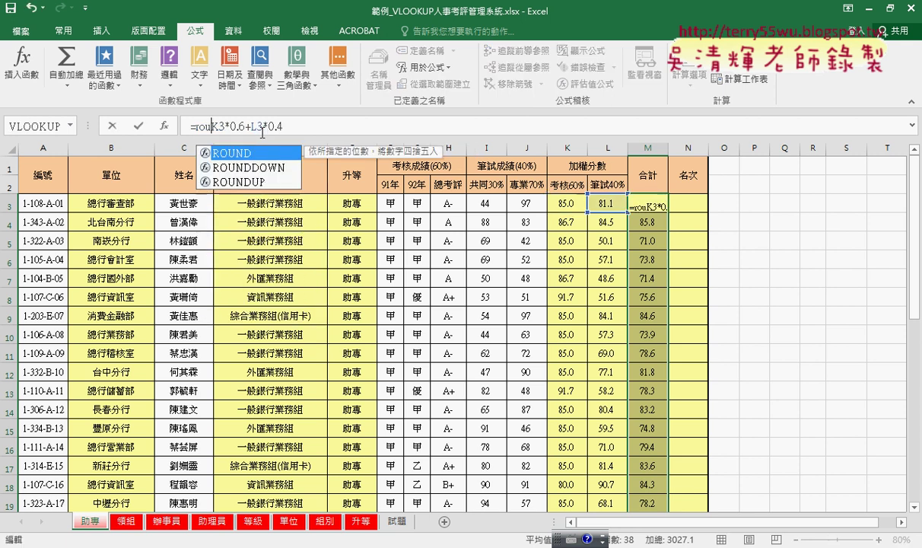
pyautogui.write('nd(')
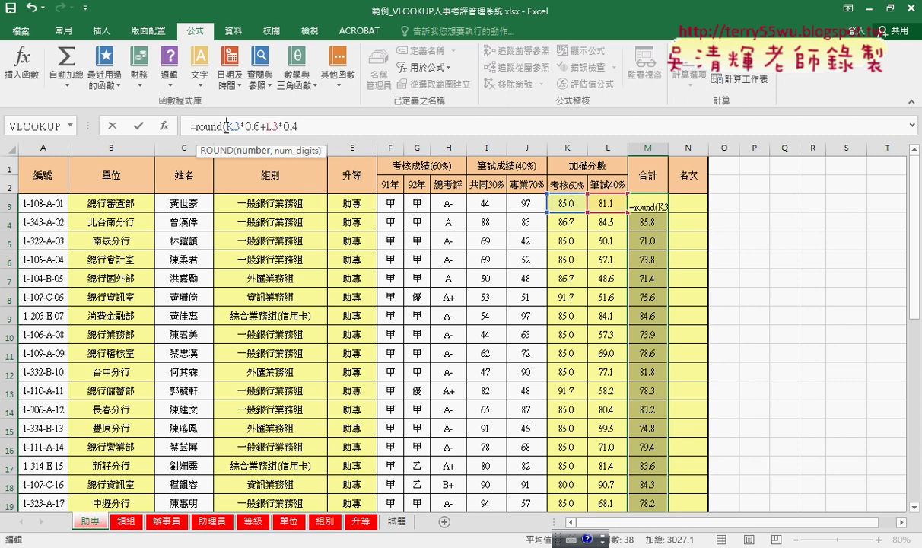
pyautogui.moveTo(226, 122); pyautogui.dragTo(296, 123)
pyautogui.click(311, 127)
pyautogui.write(',1')
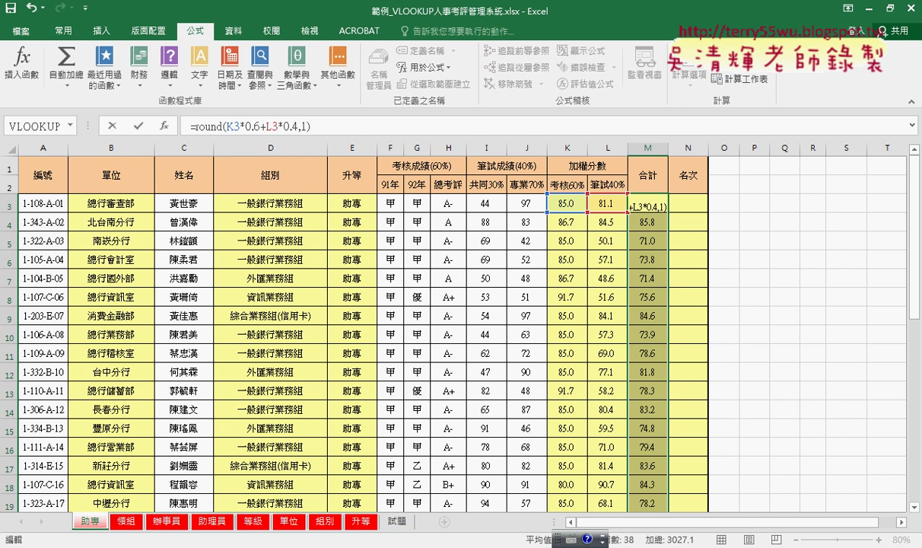
pyautogui.press('Return')
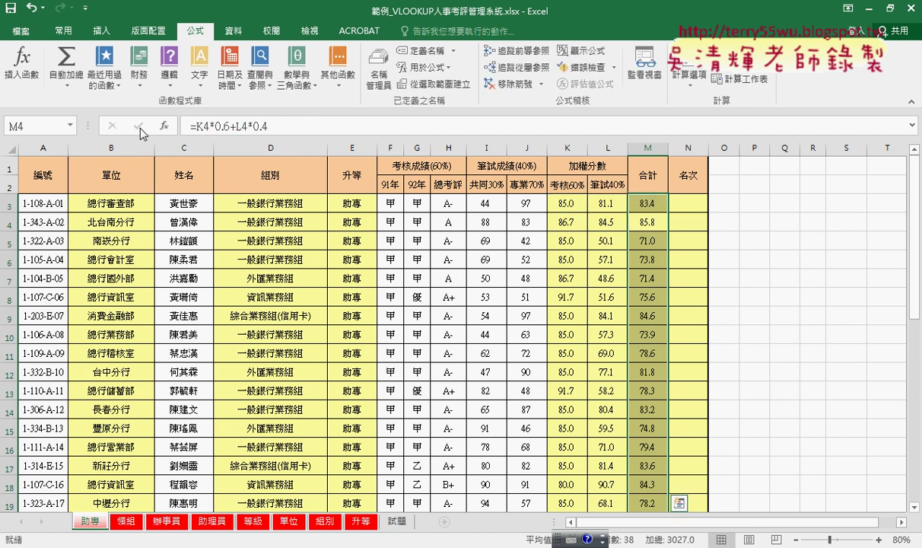
pyautogui.click(645, 203)
pyautogui.doubleClick(668, 212)
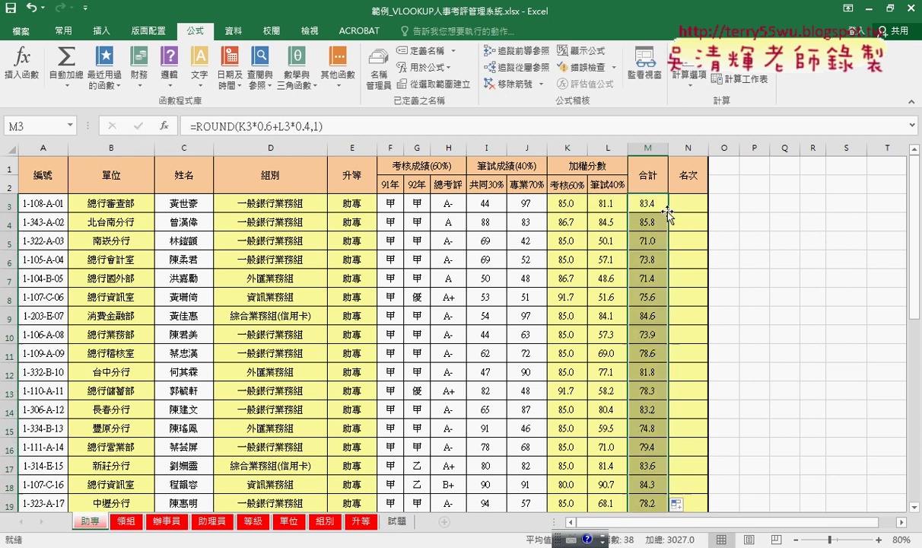
pyautogui.click(673, 202)
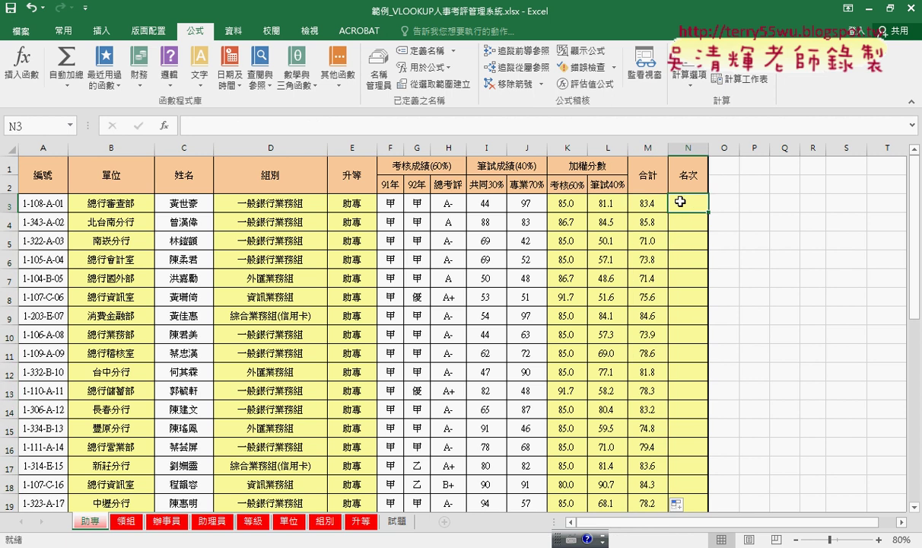
# Step: Choose RANK.EQ from the Statistical functions for N3
pyautogui.click(164, 125)
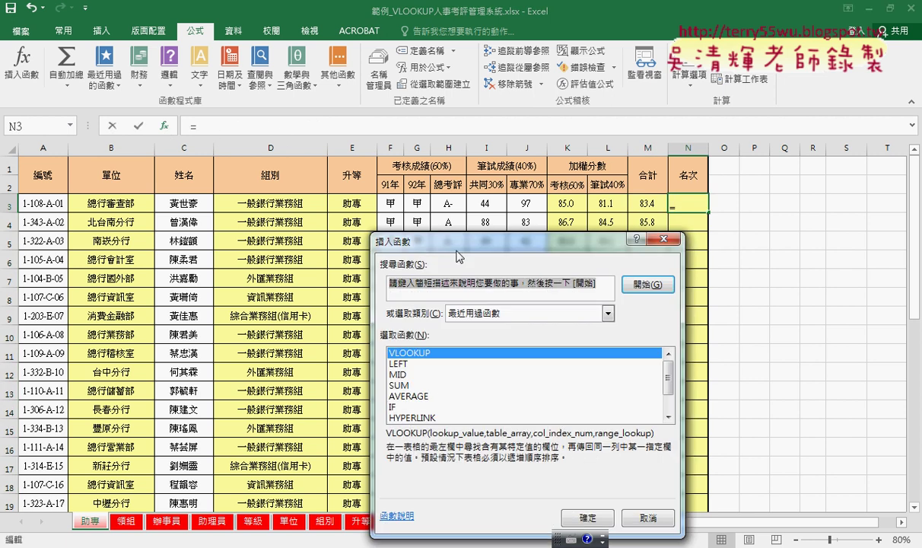
pyautogui.moveTo(459, 257); pyautogui.dragTo(386, 158)
pyautogui.click(426, 214)
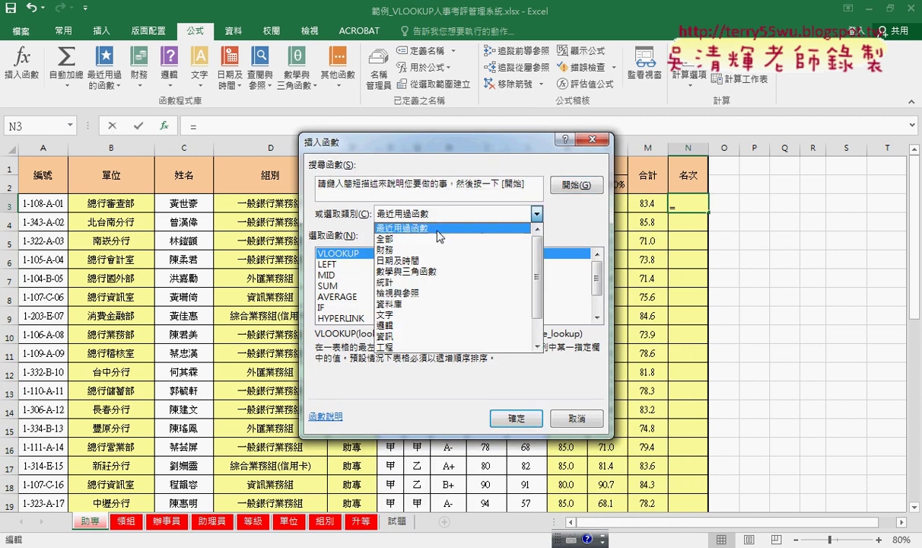
pyautogui.click(439, 282)
pyautogui.moveTo(597, 257); pyautogui.dragTo(601, 305)
pyautogui.doubleClick(357, 275)
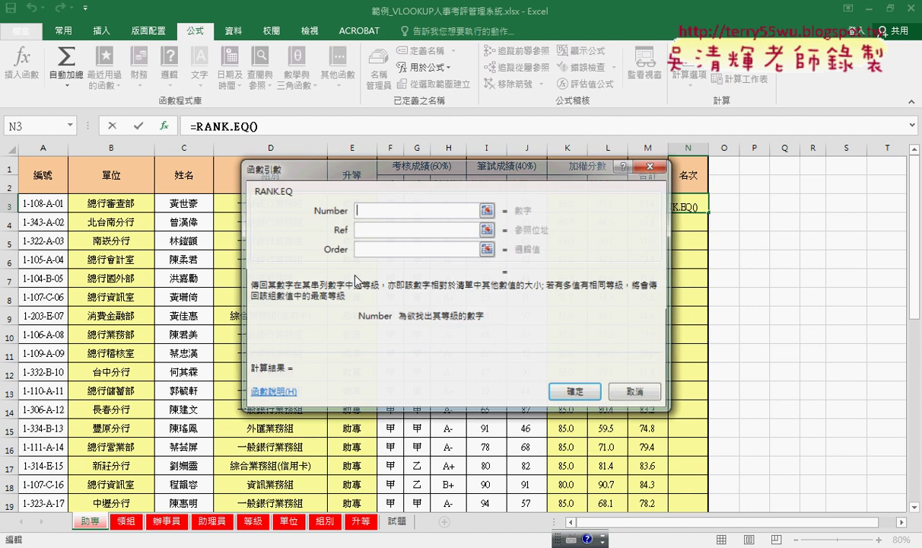
# Step: Set Number to M3 and Ref to M$3:M$40, ranking the first employee 11th
pyautogui.moveTo(354, 167); pyautogui.dragTo(196, 156)
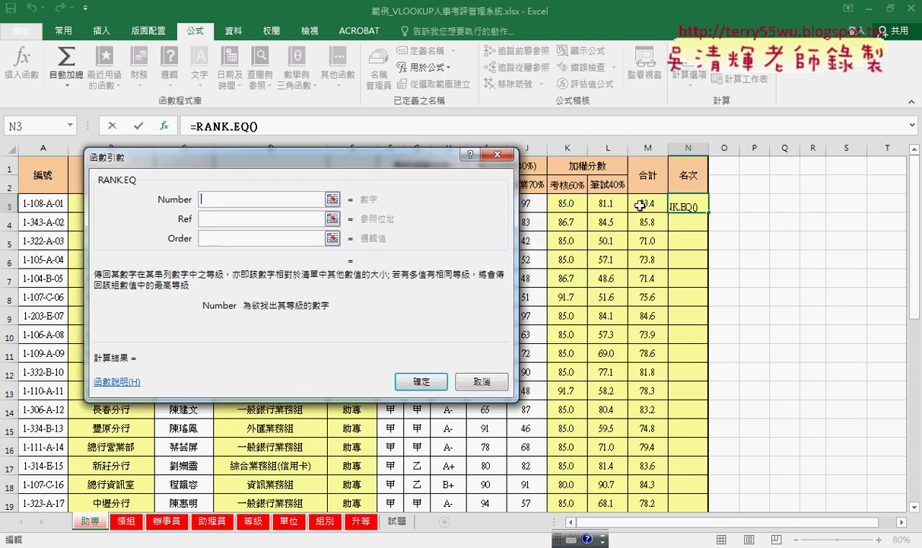
pyautogui.click(640, 205)
pyautogui.click(232, 220)
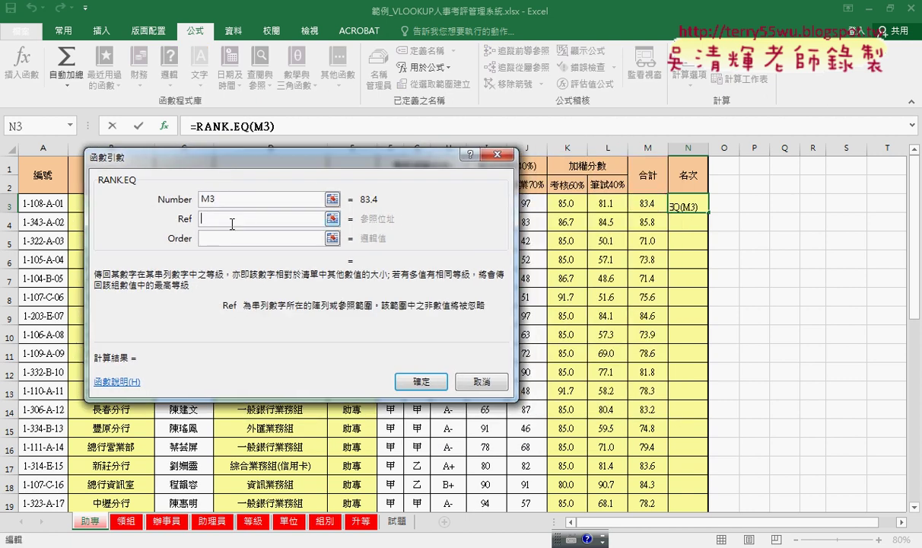
pyautogui.click(652, 204)
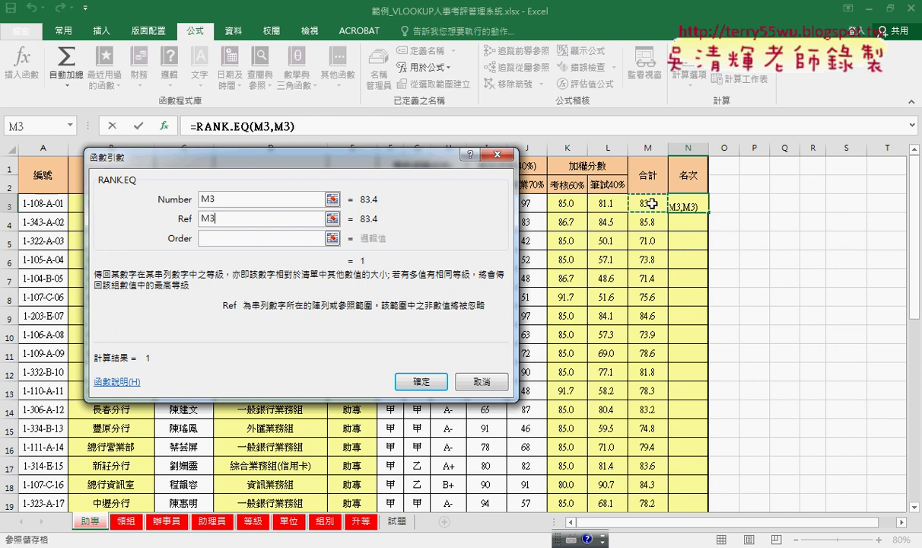
pyautogui.hotkey('ctrl', 'shift', 'Down')
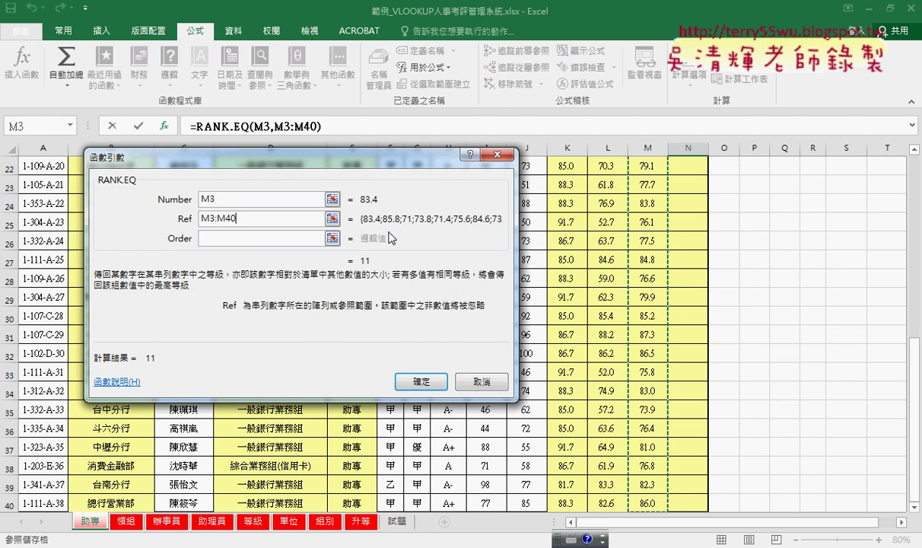
pyautogui.click(247, 219)
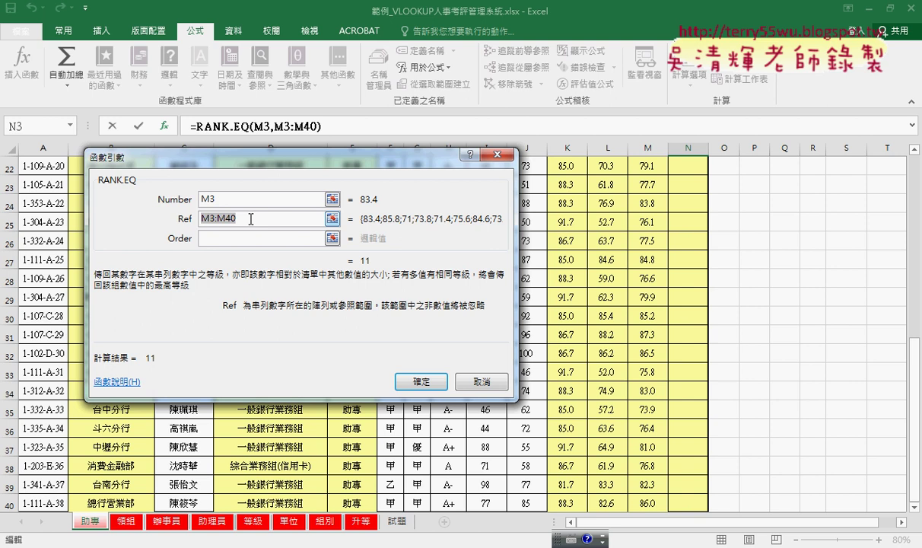
pyautogui.press('F4')
pyautogui.press('F4')
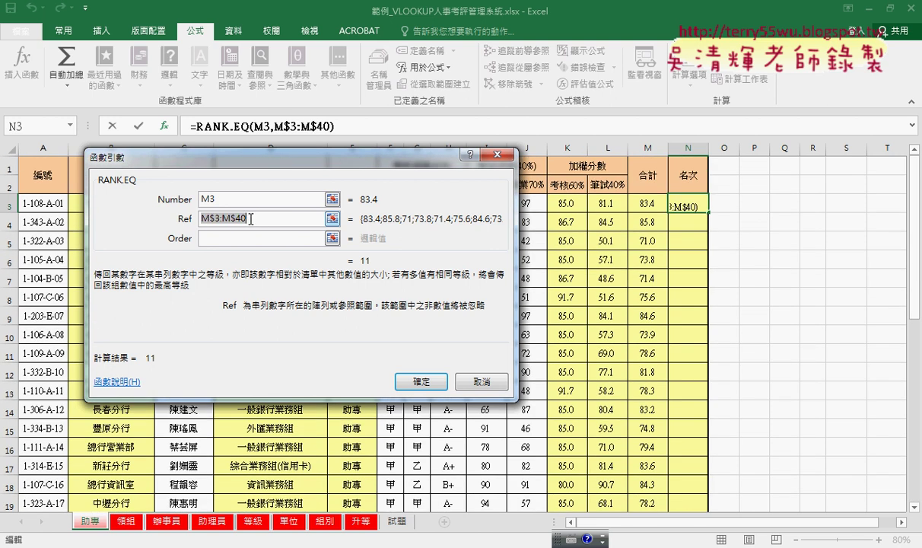
pyautogui.click(262, 219)
pyautogui.click(421, 380)
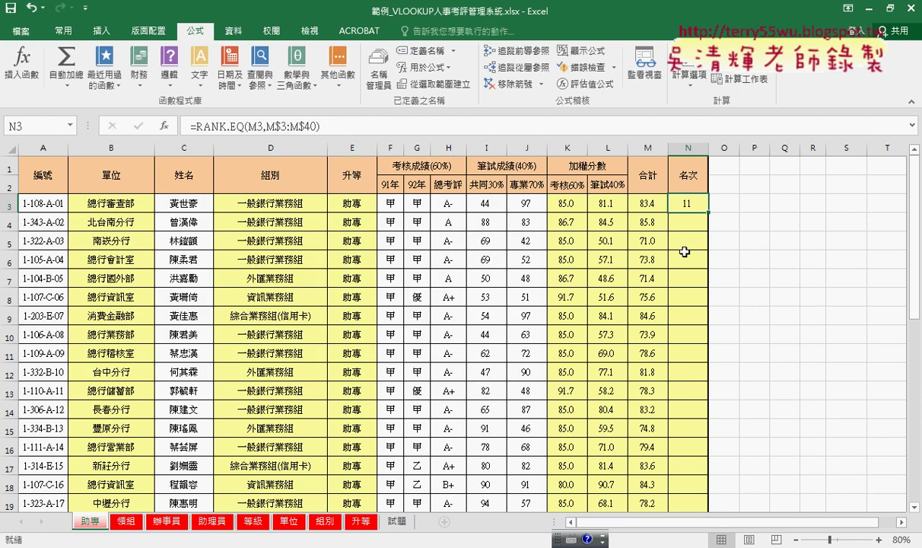
# Step: Fill the RANK.EQ formula down column N, then look over the 領組, 辦事員, 助理員 and 等級 sheets
pyautogui.doubleClick(709, 211)
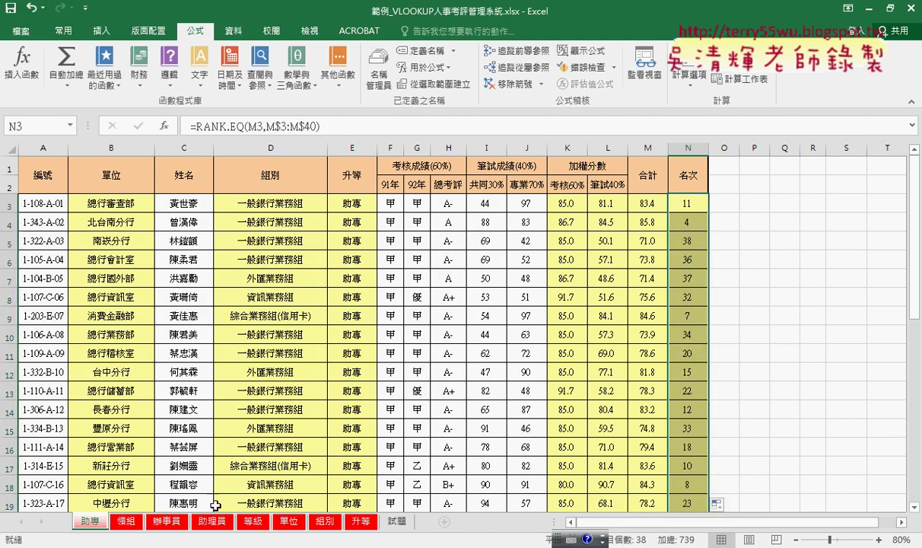
pyautogui.click(123, 522)
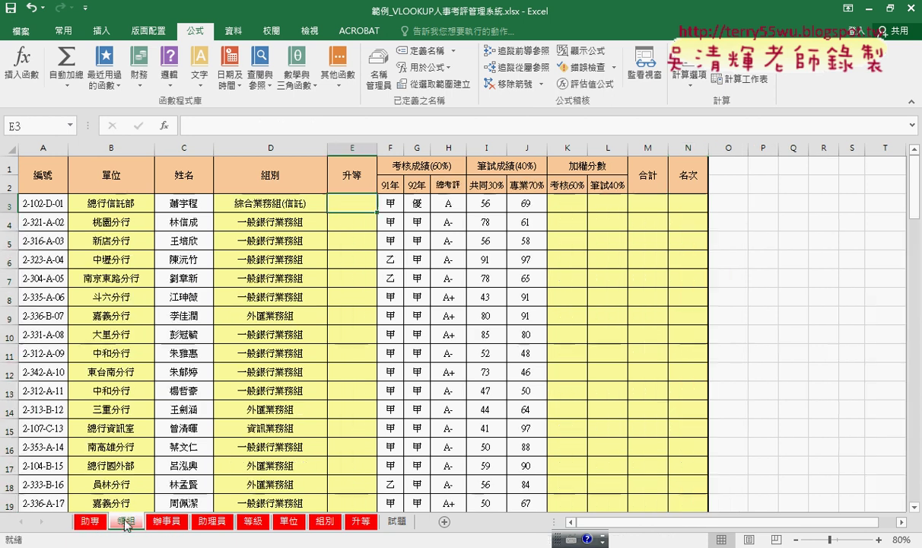
pyautogui.click(174, 522)
pyautogui.click(213, 522)
pyautogui.click(252, 522)
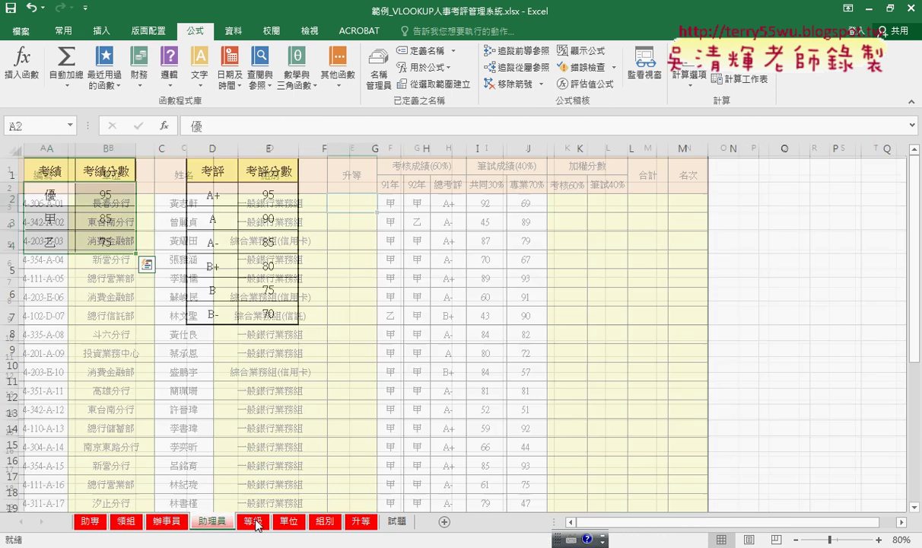
pyautogui.click(90, 522)
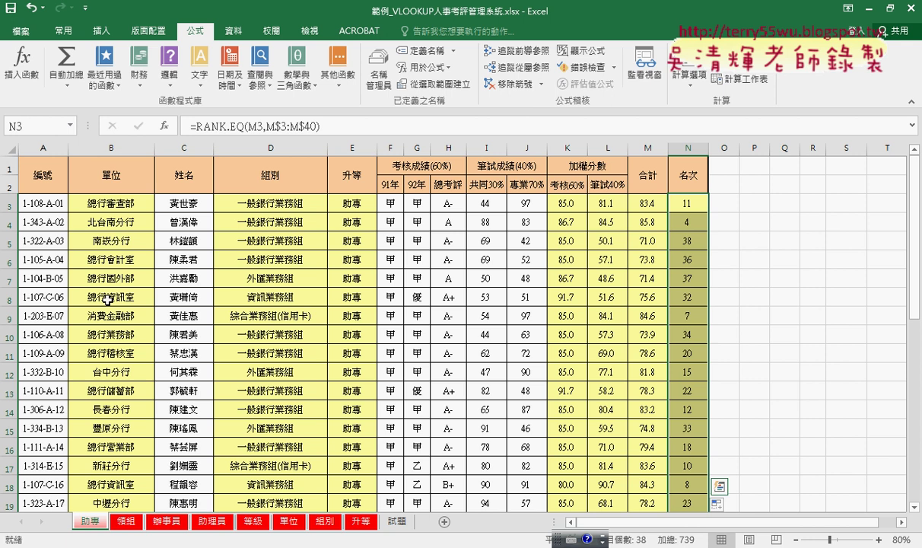
# Step: Group the 助事 through 助理員 sheets and re-commit the B3, D3 and E3 lookup formulas
pyautogui.keyDown('shift'); pyautogui.click(213, 522); pyautogui.keyUp('shift')
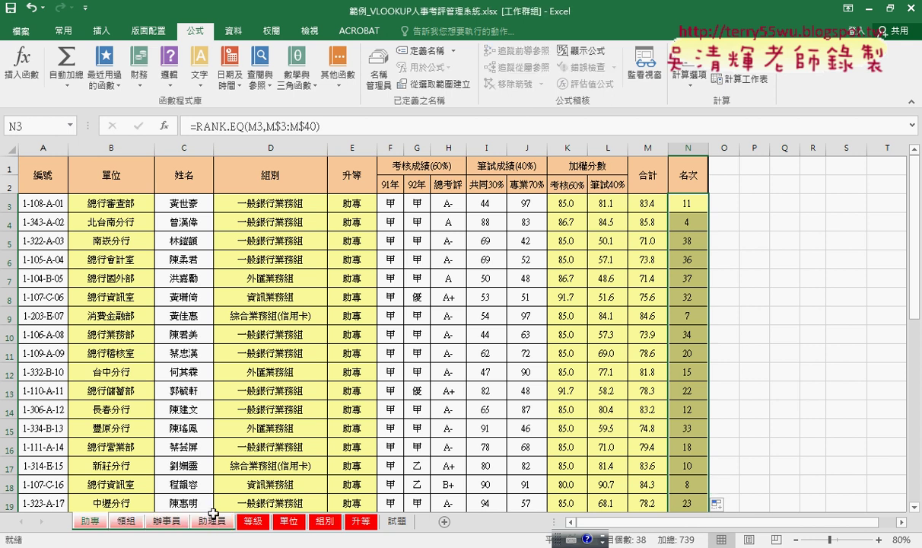
pyautogui.click(111, 201)
pyautogui.click(220, 126)
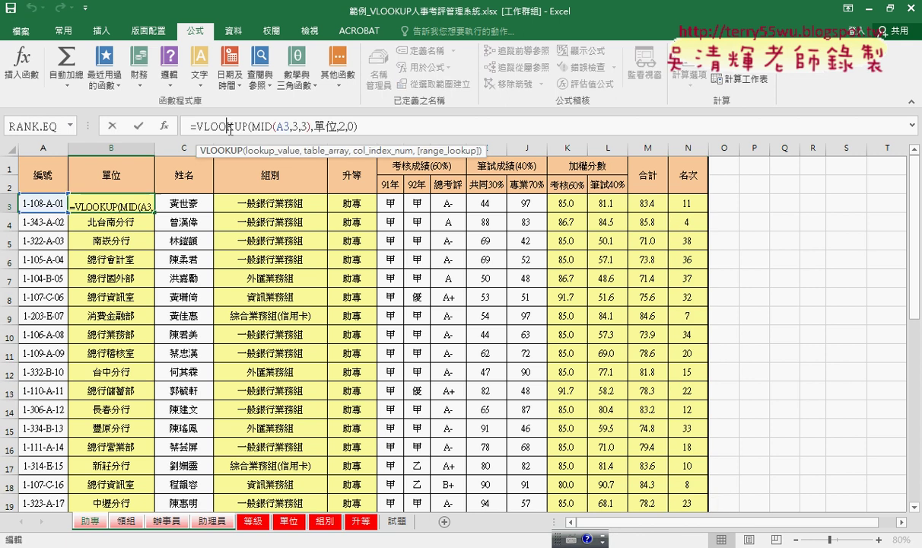
pyautogui.click(138, 126)
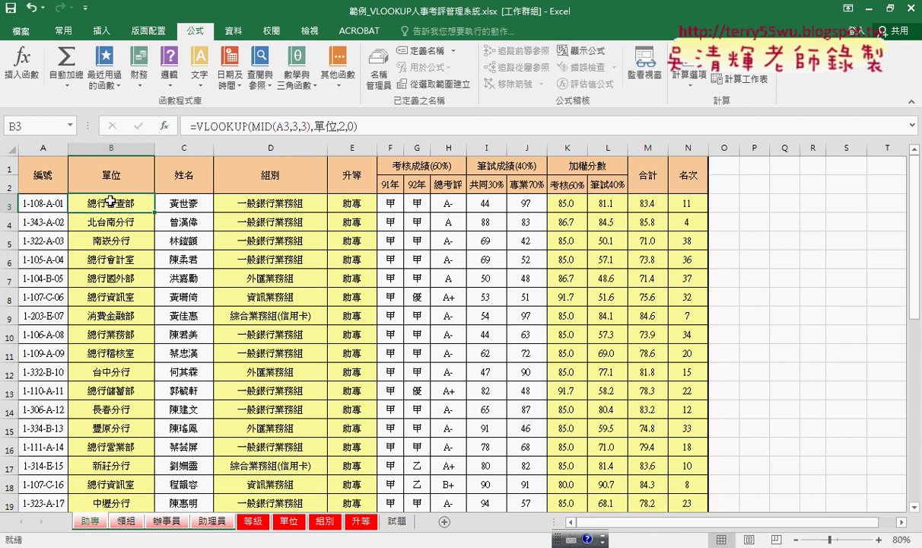
pyautogui.click(270, 204)
pyautogui.click(220, 127)
pyautogui.click(138, 125)
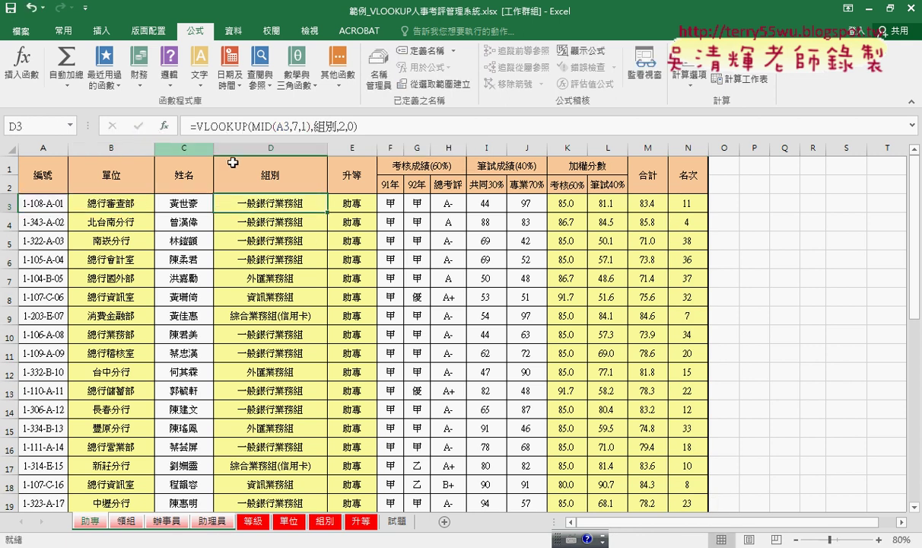
pyautogui.click(352, 204)
pyautogui.click(234, 127)
pyautogui.click(137, 126)
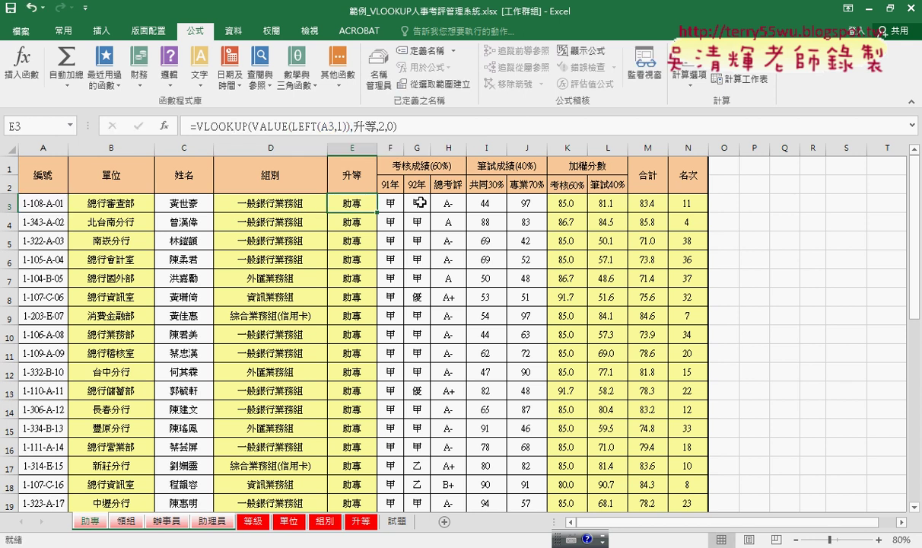
# Step: Re-commit the K3, L3, M3 and N3 score, total and rank formulas across the grouped sheets
pyautogui.click(556, 203)
pyautogui.click(260, 126)
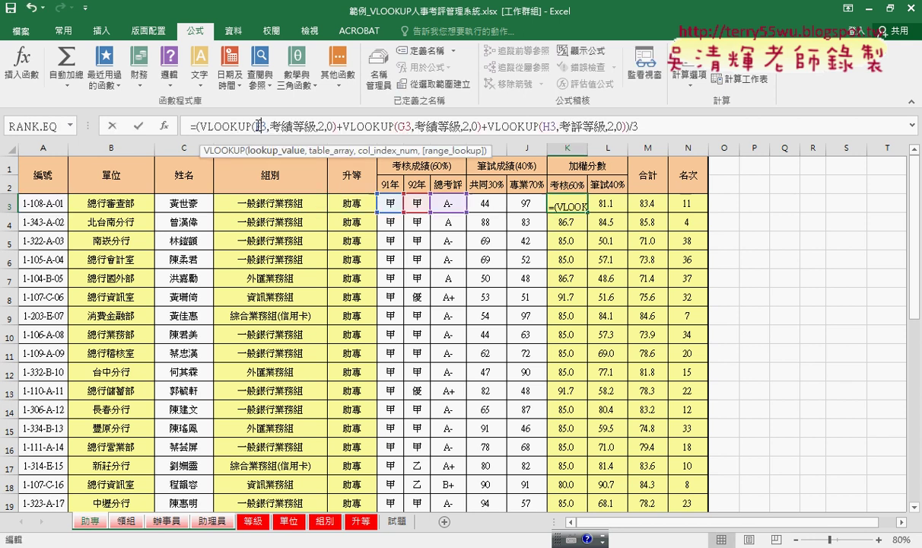
pyautogui.click(138, 126)
pyautogui.click(607, 203)
pyautogui.click(233, 129)
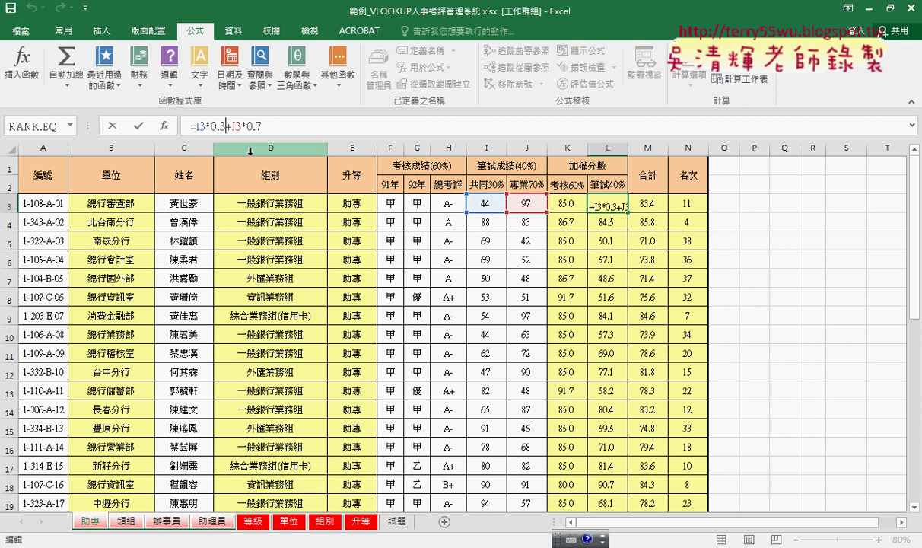
pyautogui.click(138, 125)
pyautogui.click(653, 203)
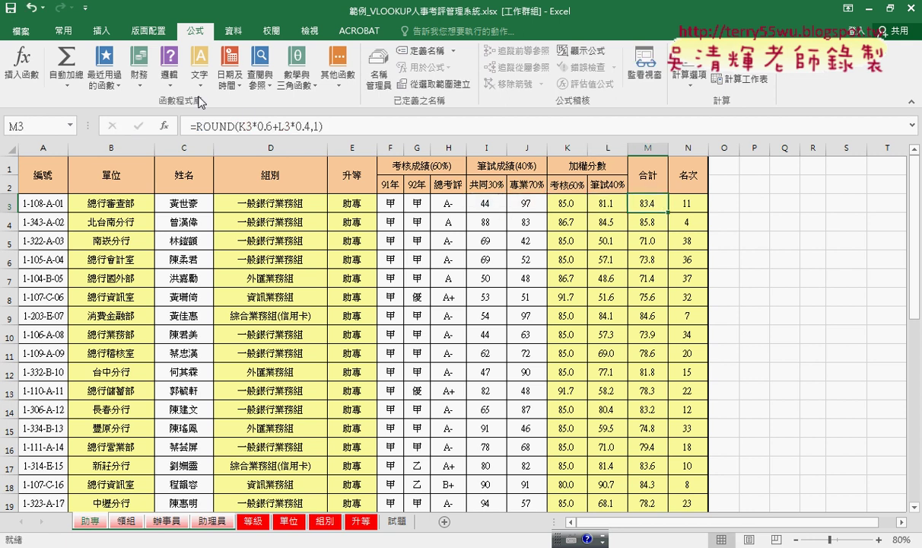
pyautogui.click(208, 126)
pyautogui.click(138, 125)
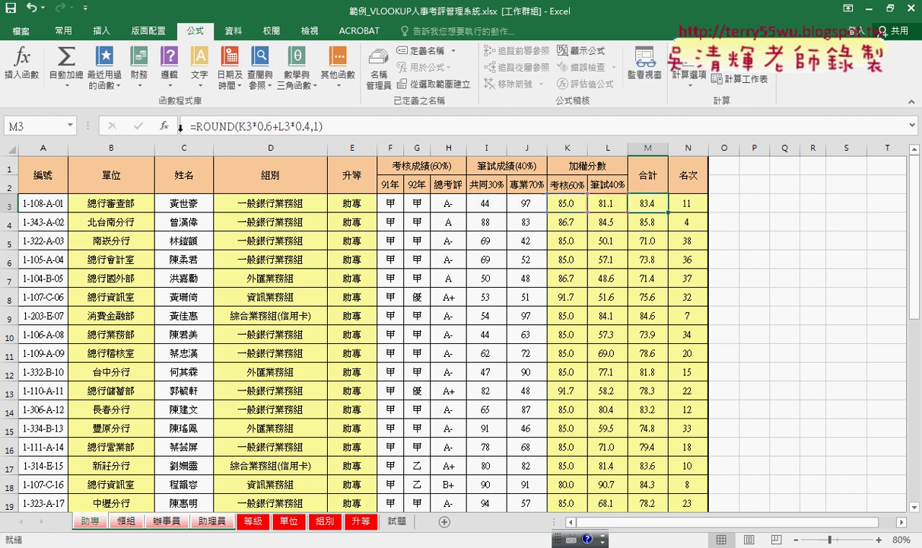
pyautogui.click(679, 202)
pyautogui.click(221, 124)
pyautogui.click(137, 125)
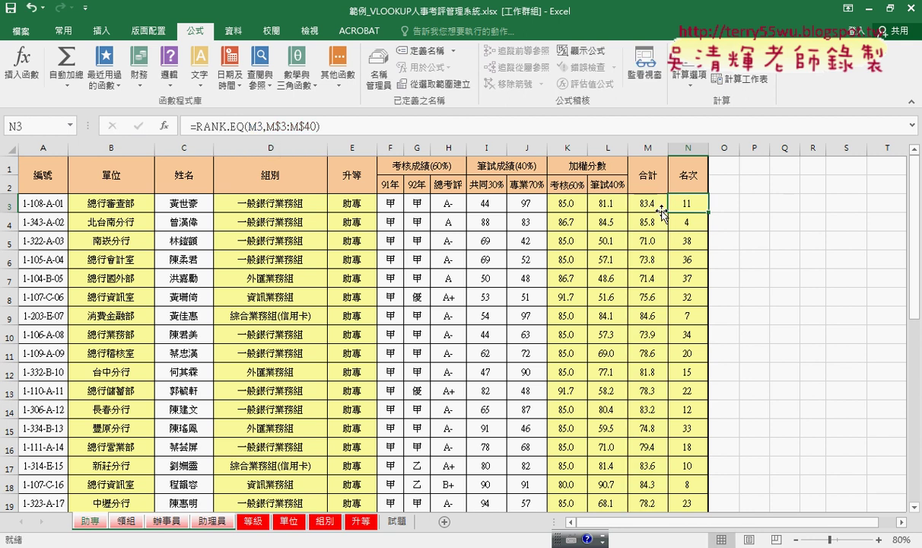
# Step: On the 領組 sheet, fill the B3 unit lookup formula down to the last staff row
pyautogui.click(249, 522)
pyautogui.click(127, 522)
pyautogui.scroll(-6, 145, 430)
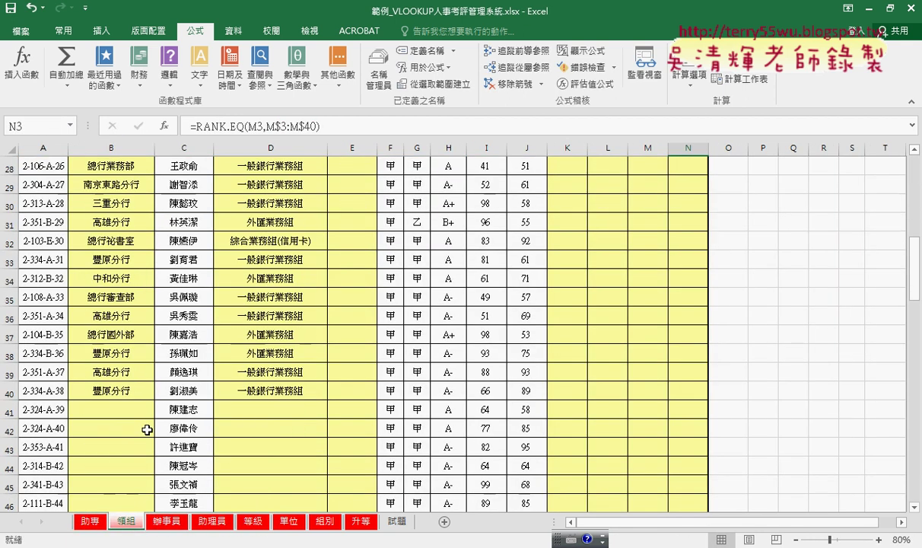
pyautogui.scroll(-7, 149, 428)
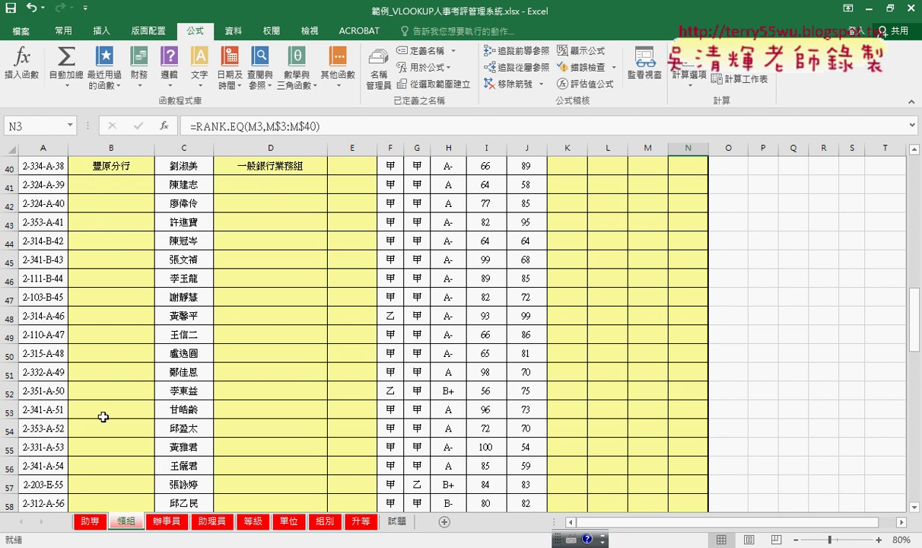
pyautogui.scroll(7, 99, 418)
pyautogui.scroll(6, 97, 411)
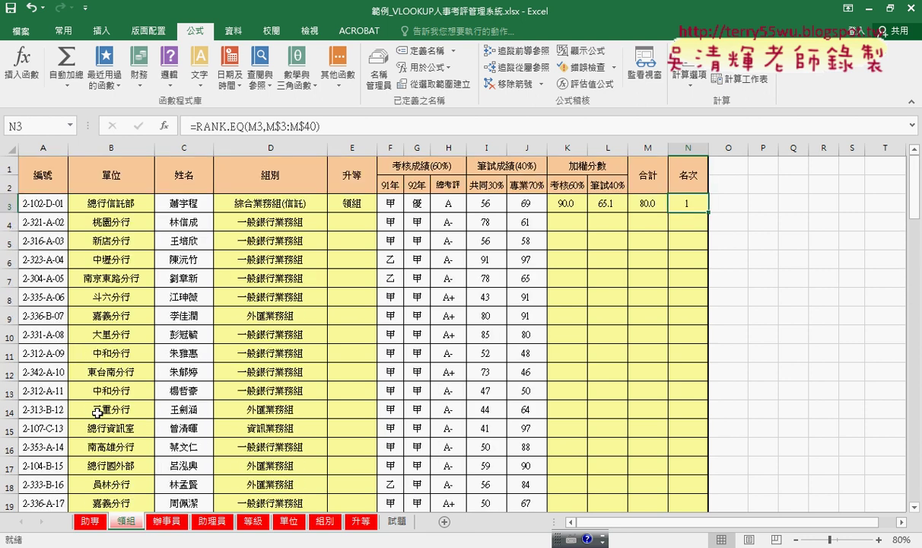
pyautogui.click(126, 202)
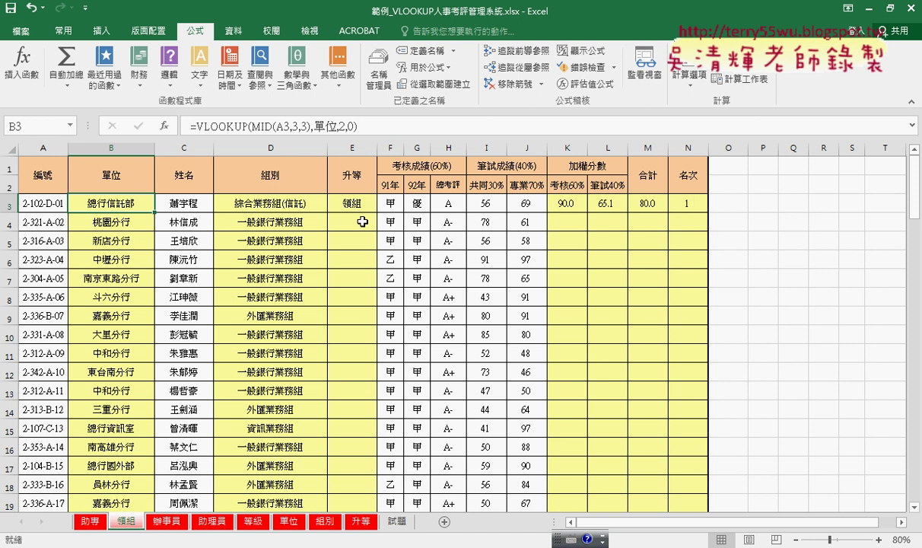
pyautogui.moveTo(153, 213); pyautogui.dragTo(152, 222)
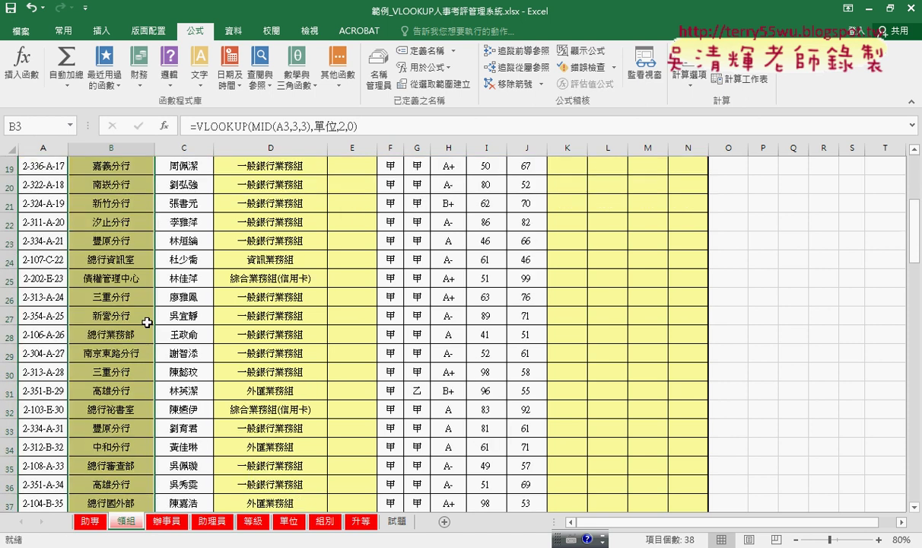
pyautogui.doubleClick(155, 231)
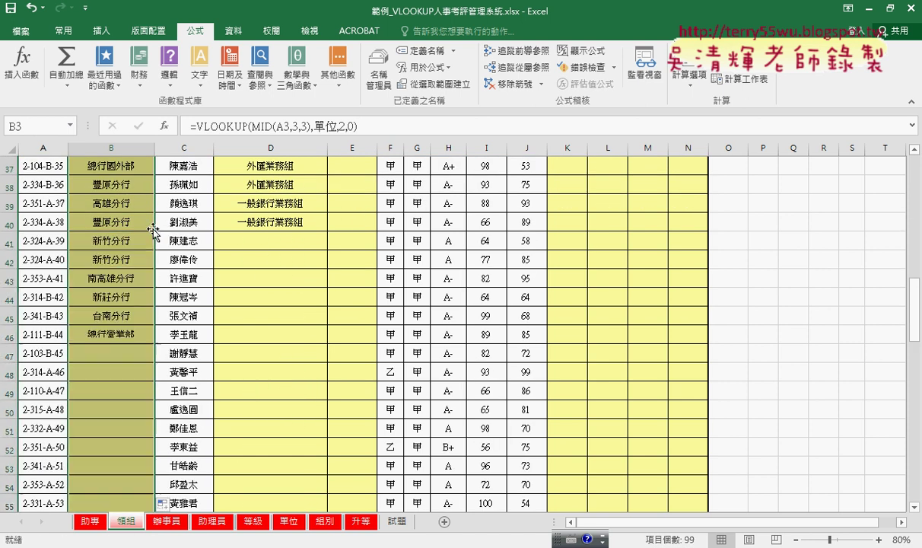
# Step: Fill 領組's group names in column D and promotion levels in column E to the last row
pyautogui.click(318, 226)
pyautogui.doubleClick(329, 230)
pyautogui.scroll(5, 350, 298)
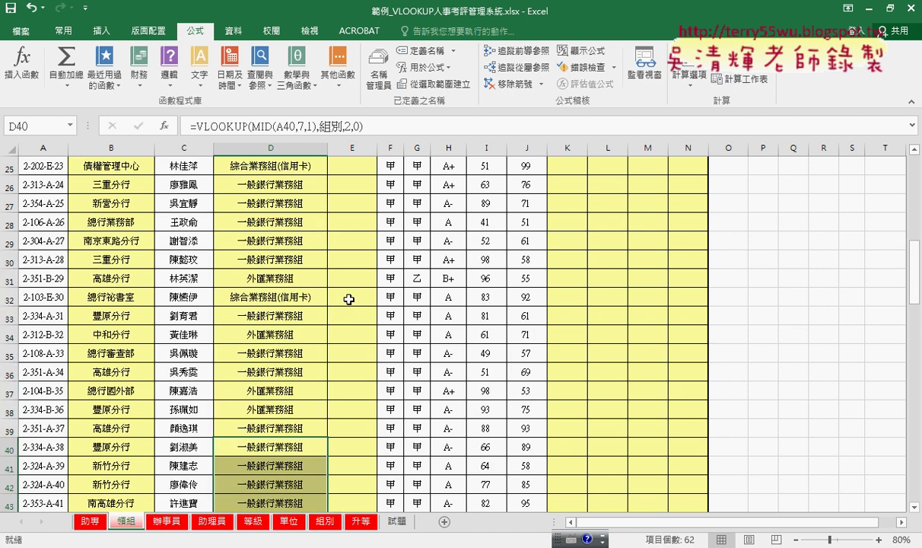
pyautogui.scroll(6, 354, 199)
pyautogui.scroll(1, 336, 216)
pyautogui.click(350, 204)
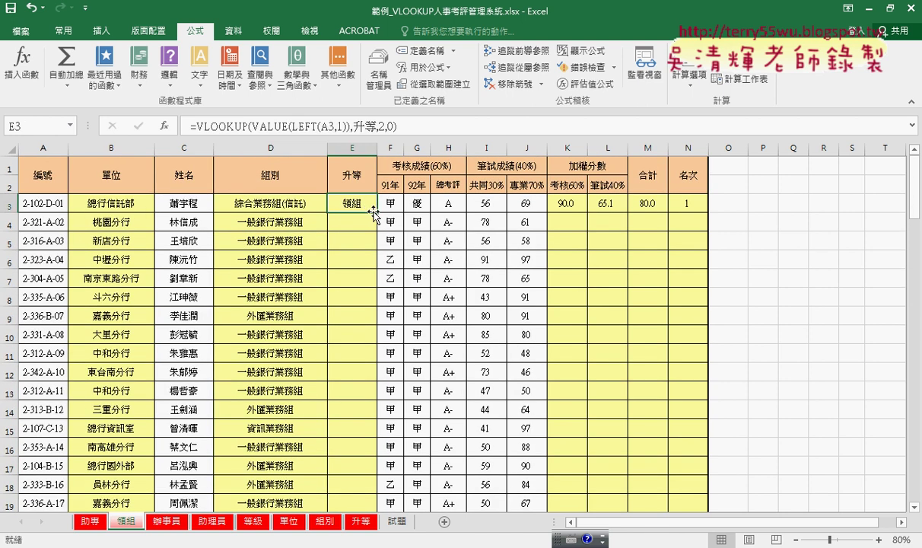
pyautogui.doubleClick(376, 213)
# Step: Fill 領組's review scores, exam scores, ROUND totals and RANK.EQ rankings down columns K–N
pyautogui.click(564, 204)
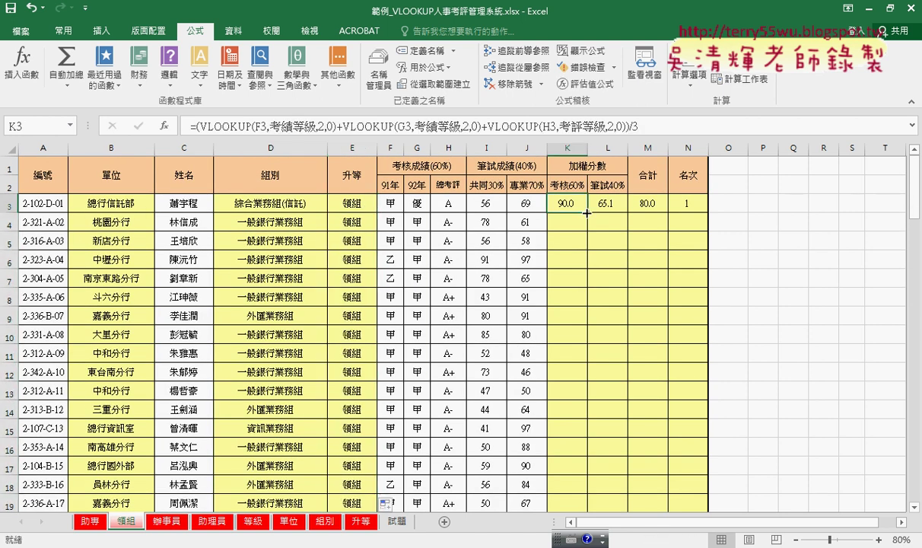
pyautogui.doubleClick(586, 213)
pyautogui.click(605, 205)
pyautogui.doubleClick(628, 213)
pyautogui.click(647, 204)
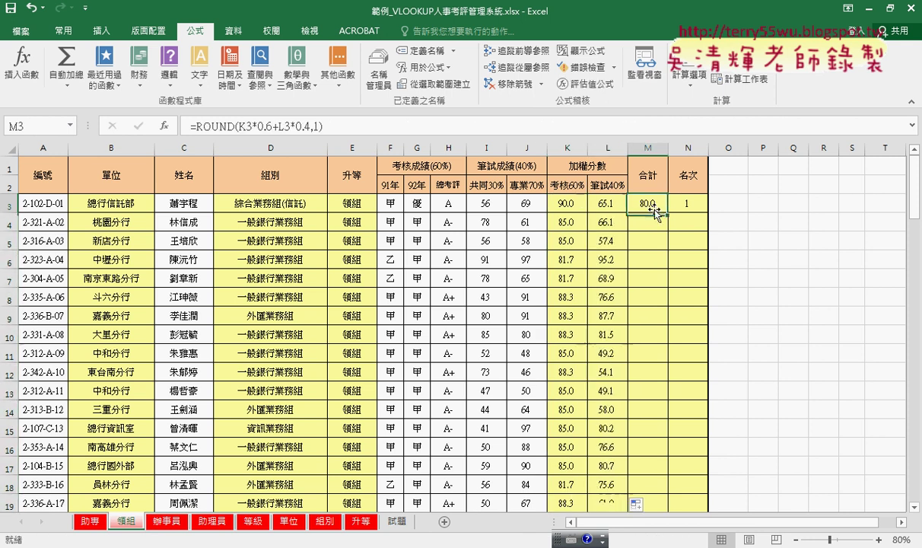
pyautogui.doubleClick(668, 213)
pyautogui.click(689, 204)
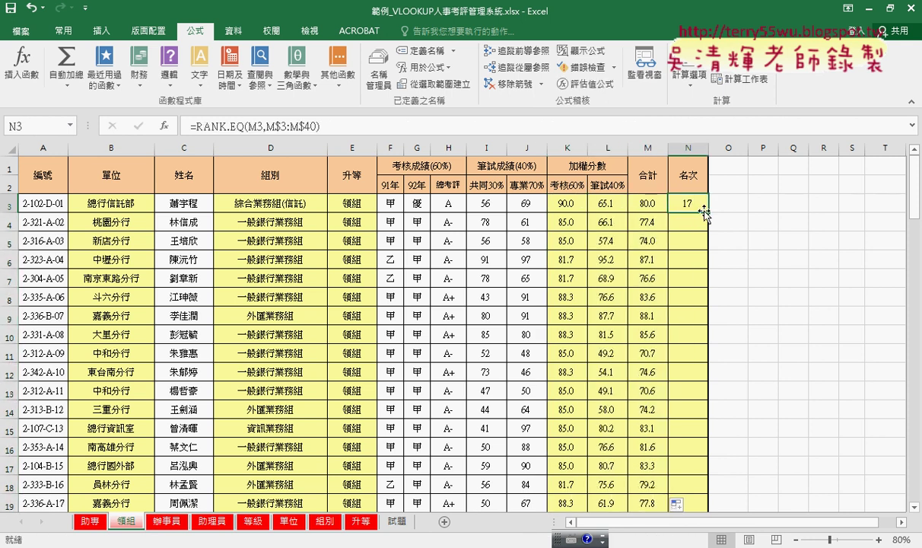
pyautogui.doubleClick(707, 212)
# Step: On 辦事員, fill the promotion level (E3) and review score (K3) formulas down their columns
pyautogui.click(166, 521)
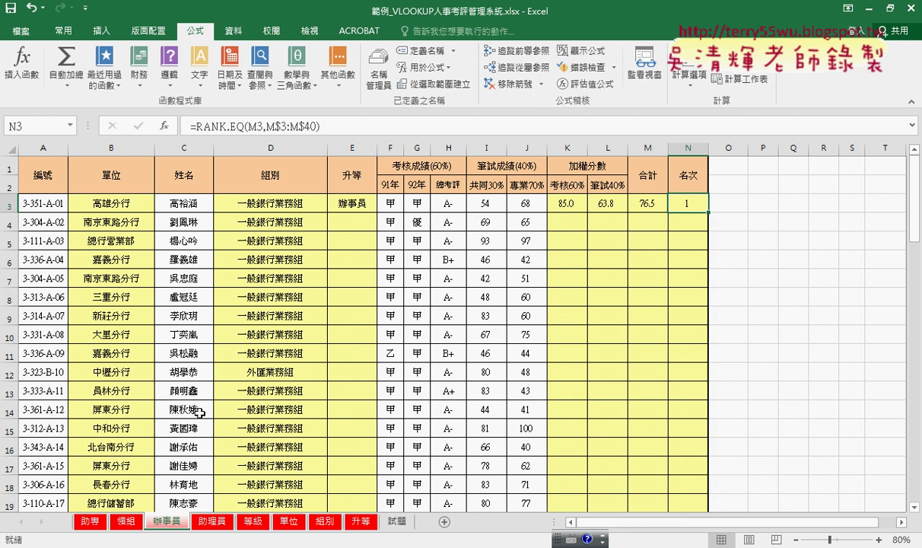
pyautogui.click(354, 202)
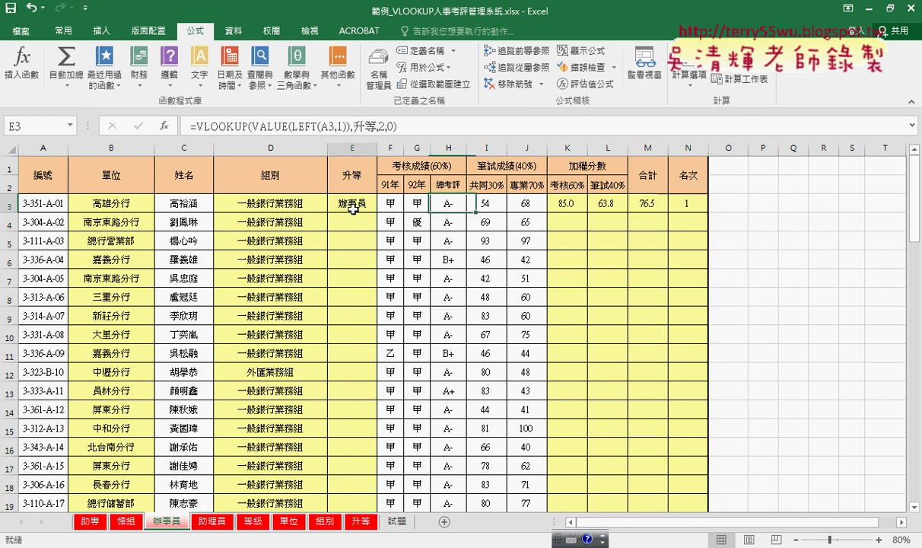
pyautogui.doubleClick(378, 211)
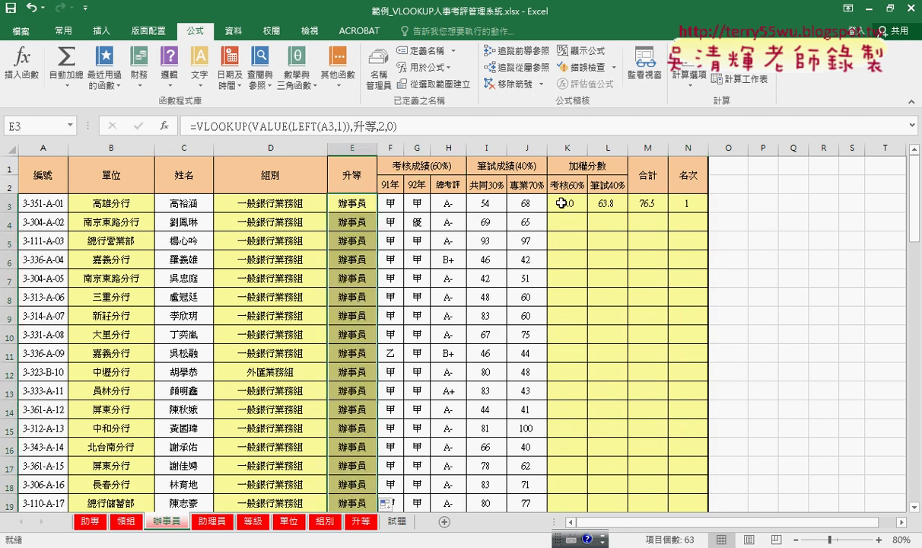
pyautogui.click(580, 209)
pyautogui.doubleClick(587, 211)
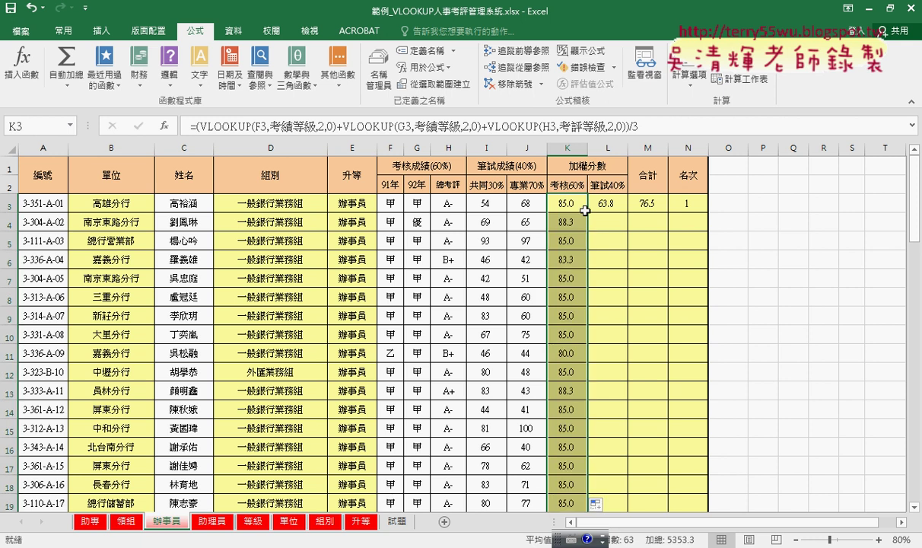
pyautogui.click(89, 521)
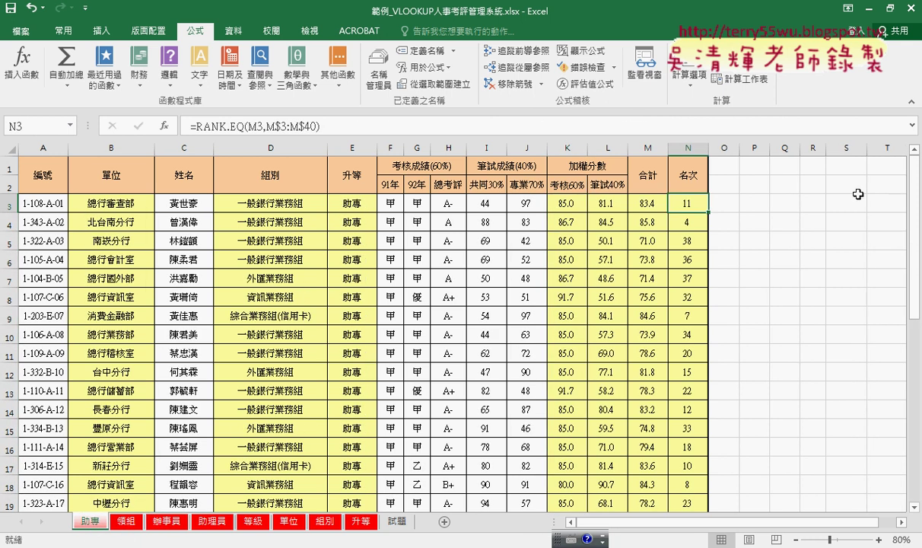